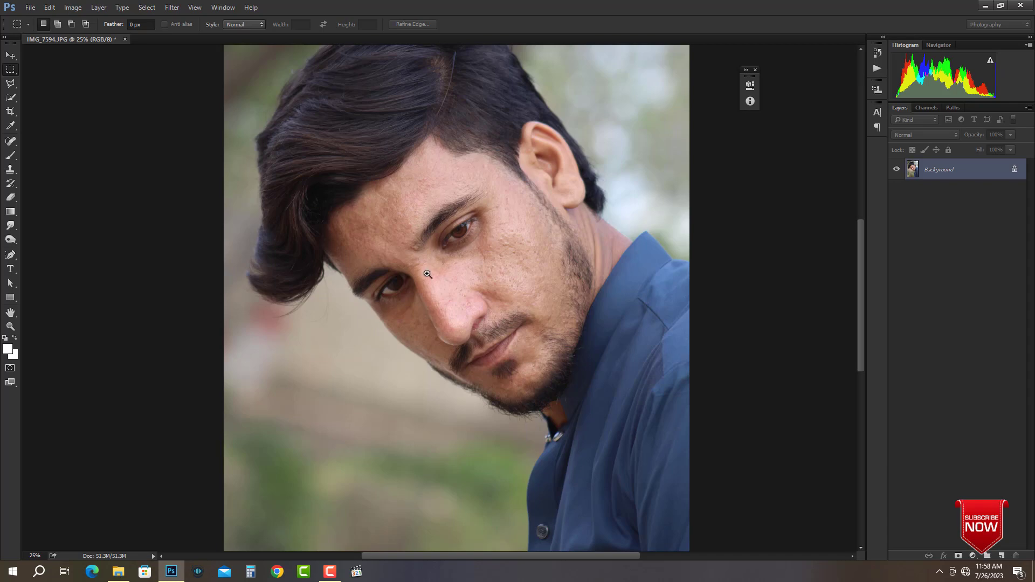
Step: Open the Camera Raw filter on the portrait and expand its Basic adjustments
scroll(427, 274, "up", 1)
scroll(427, 274, "down", 2)
left_click(173, 8)
left_click(219, 71)
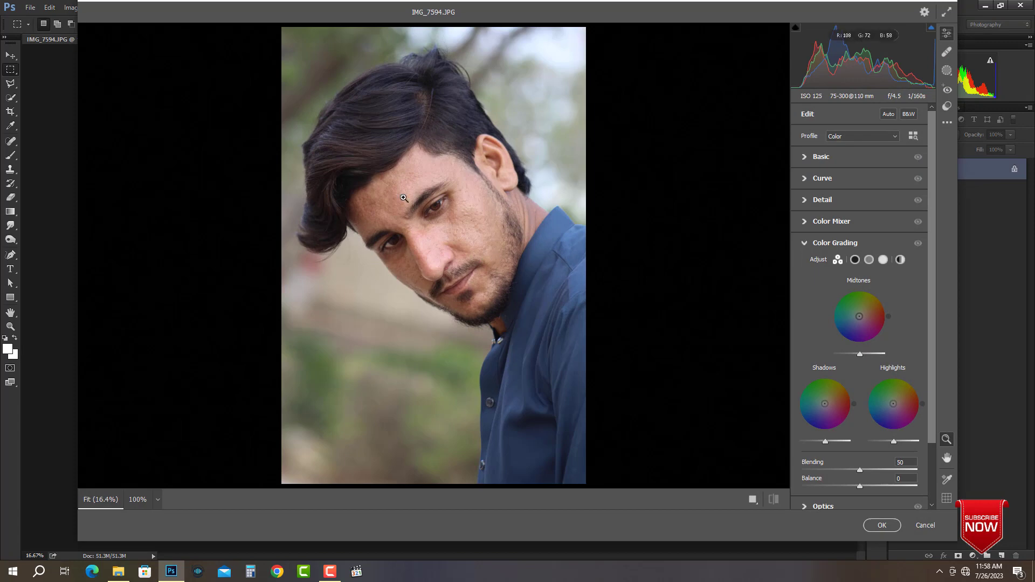
left_click(404, 198)
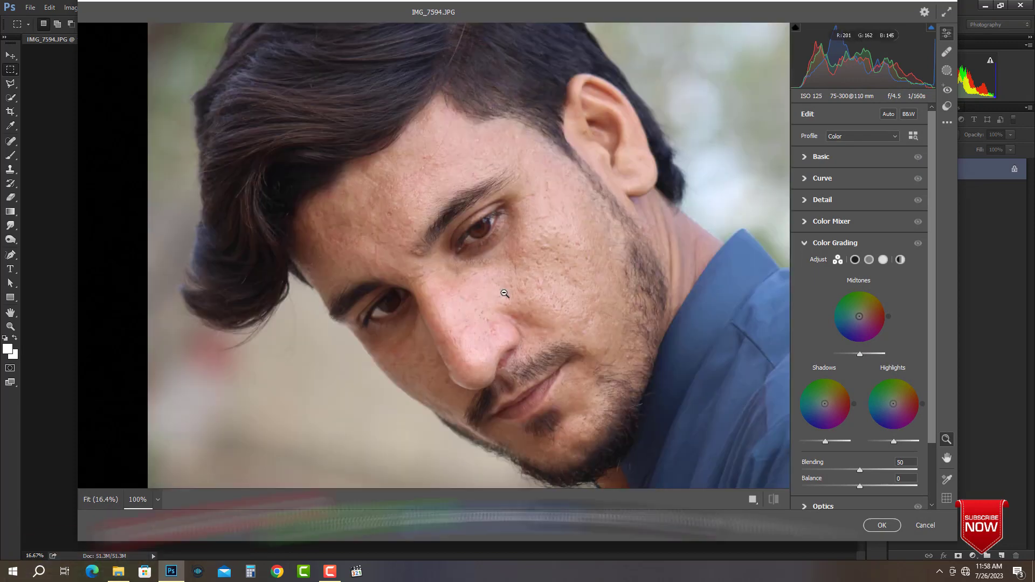
left_click(827, 159)
left_click(593, 224, "alt")
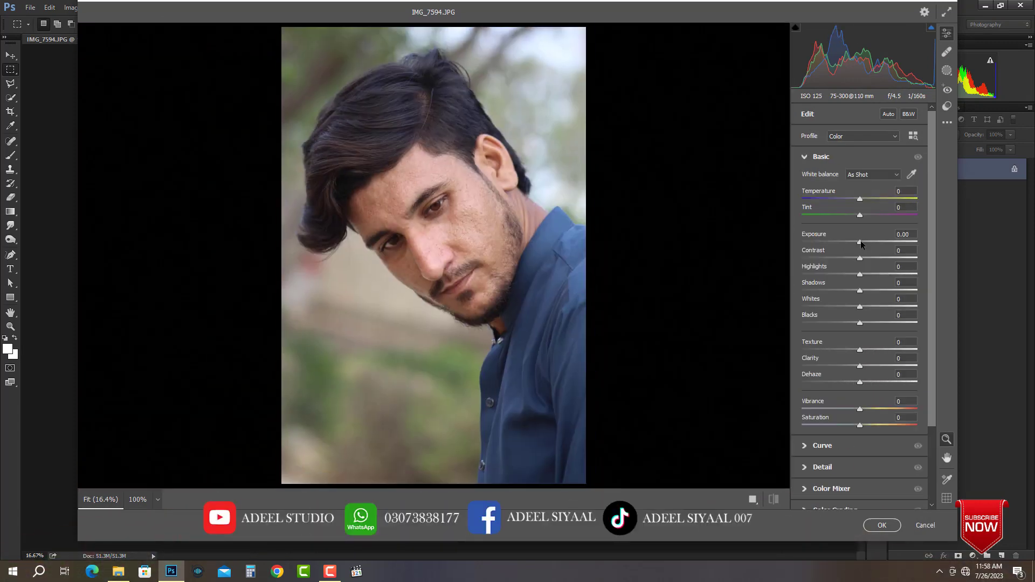
Step: Set the portrait's Exposure to -0.25 and Highlights to -100
left_click_drag(859, 242, 107, 282)
left_click(402, 235, "ctrl")
left_click(527, 266, "alt")
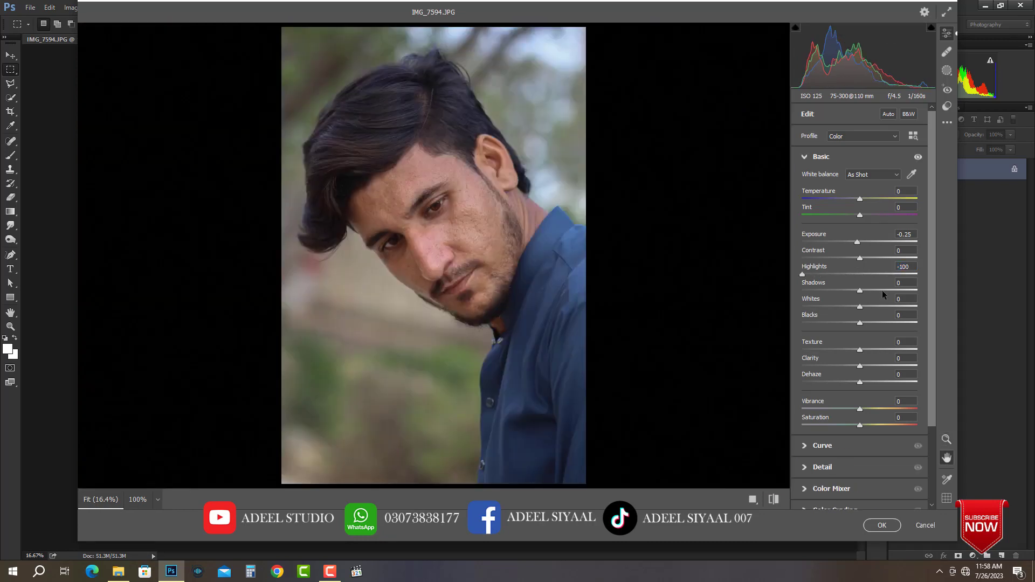
Step: Raise Shadows to +64, Blacks to +73 and Texture to +7
left_click_drag(899, 292, 961, 294)
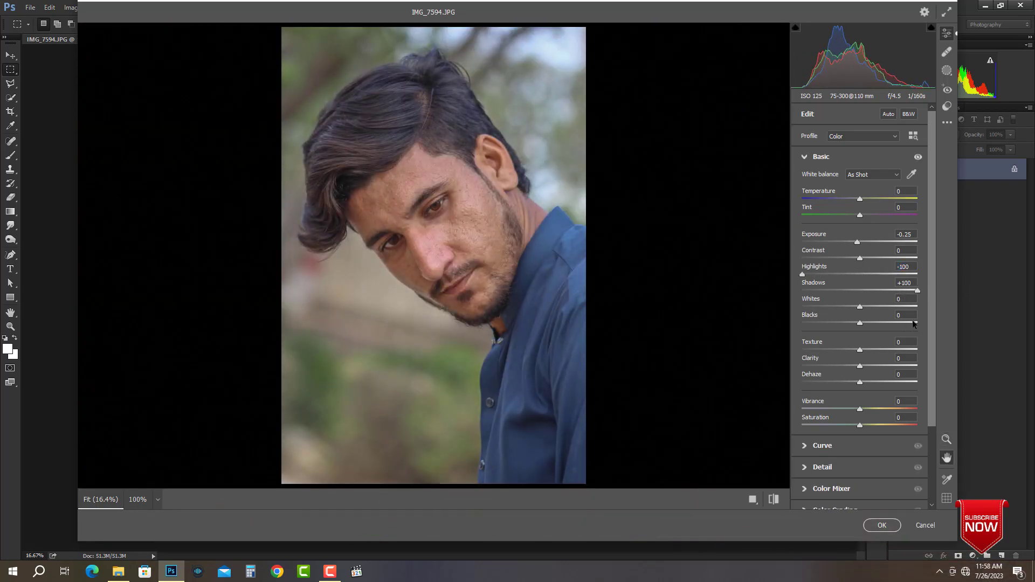
left_click_drag(860, 323, 948, 324)
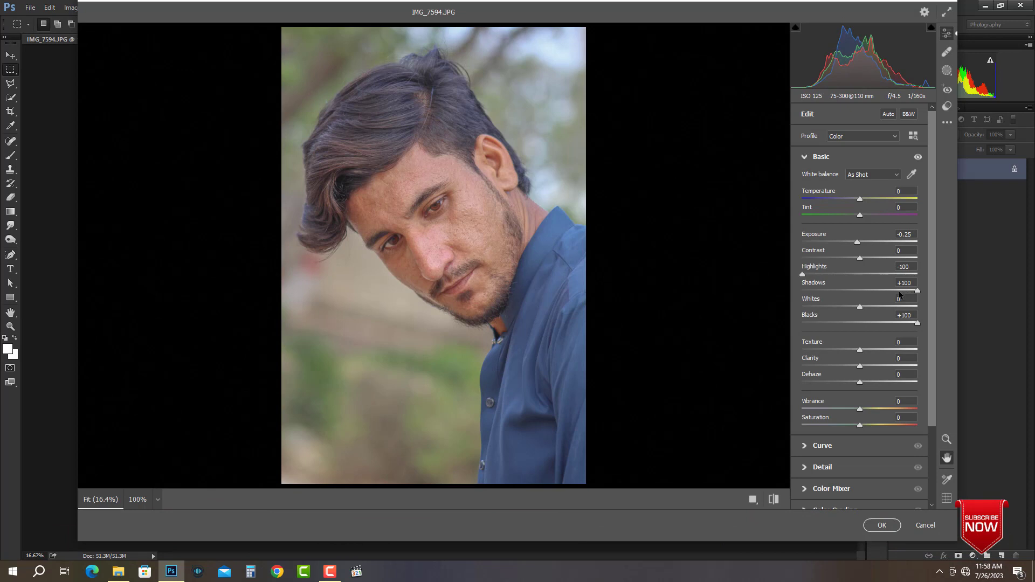
left_click_drag(899, 292, 895, 291)
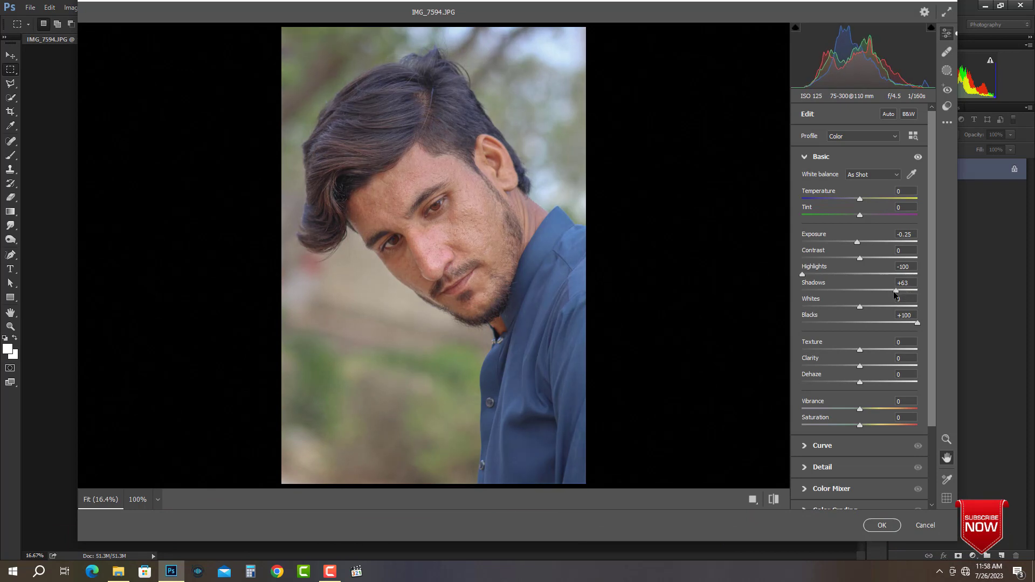
left_click(903, 325)
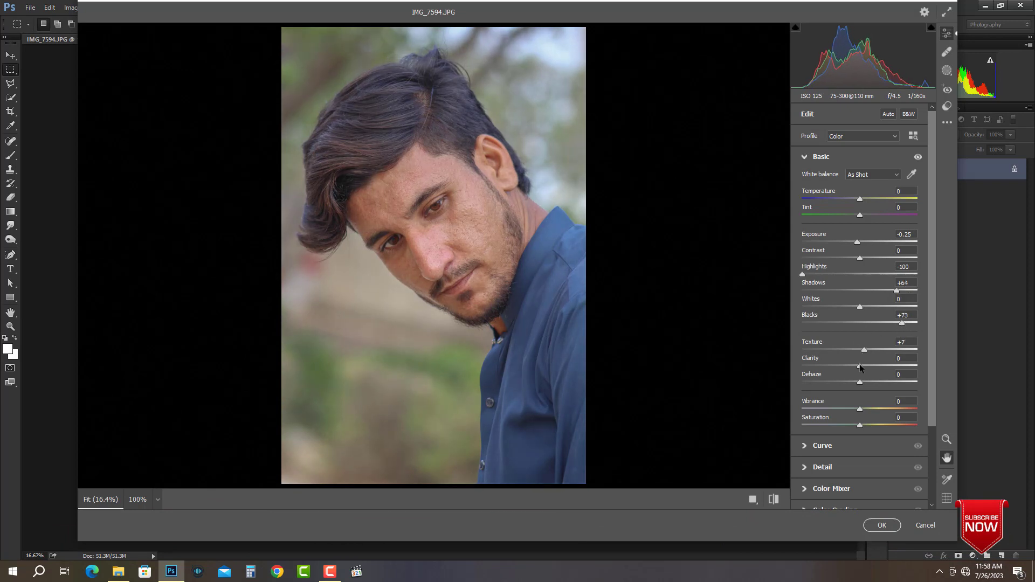
Step: Set Whites to +18, Clarity to +5 and Blacks to +76, raise Exposure slightly, and apply the Camera Raw adjustments
mouse_move(870, 305)
left_mouse_down()
mouse_move(849, 306)
mouse_move(878, 305)
mouse_move(863, 306)
left_mouse_up()
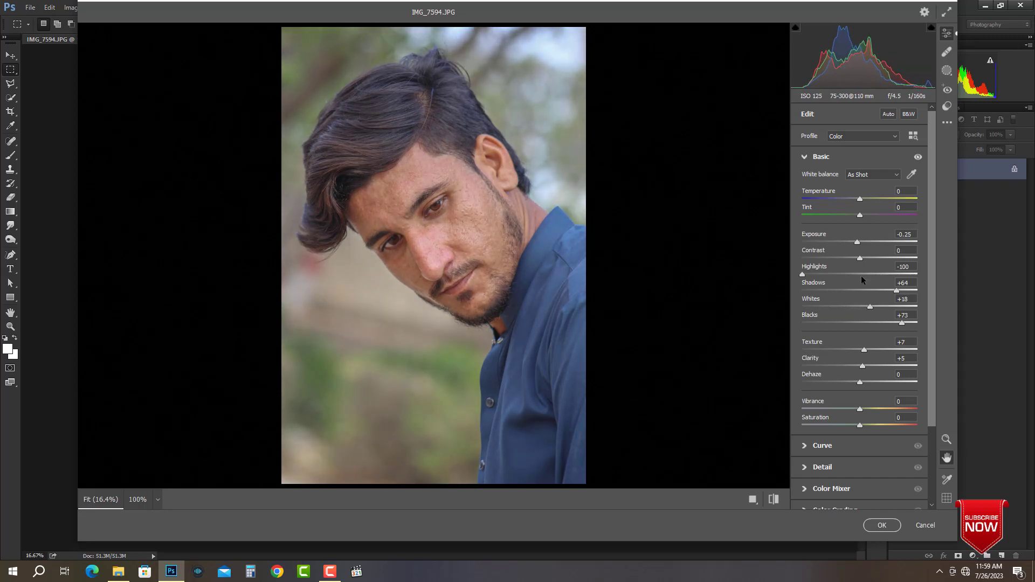
left_click_drag(857, 244, 860, 244)
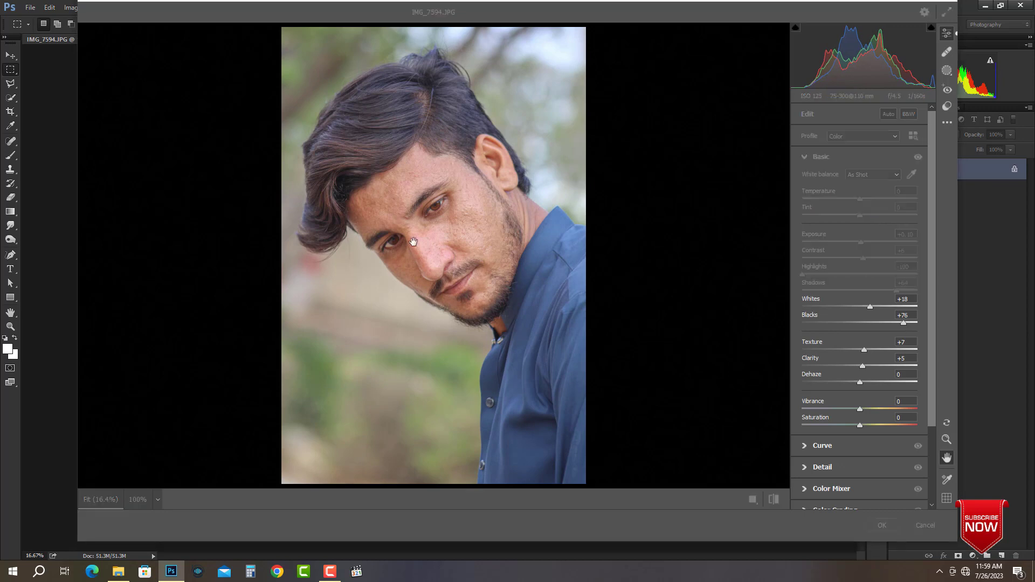
key("Return")
key("Return")
key("ctrl+minus")
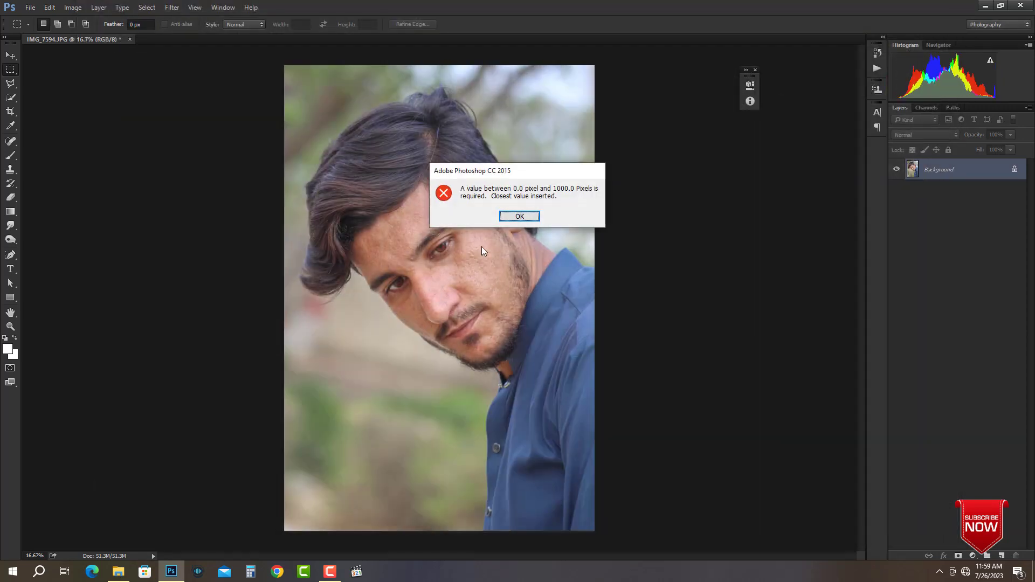
key("Return")
Step: Open the Liquify filter and push the front hair outline outward using the Forward Warp tool with brush sizes up to 800
left_click(363, 195, "ctrl")
left_click(364, 194, "ctrl")
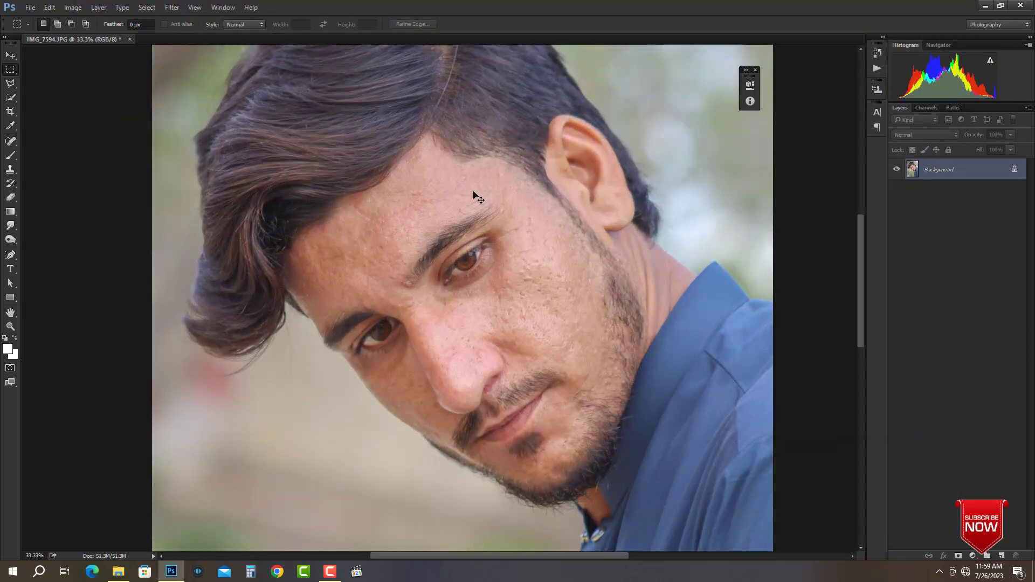
key("ctrl+shift+x")
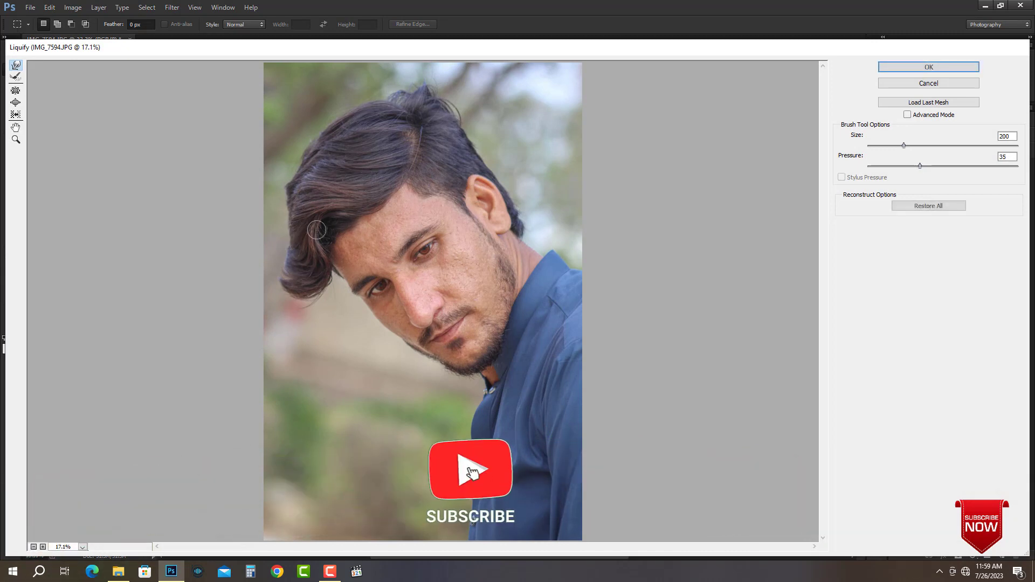
left_click(310, 236, "ctrl")
key("bracketright")
key("bracketright")
key("bracketright")
key("bracketright")
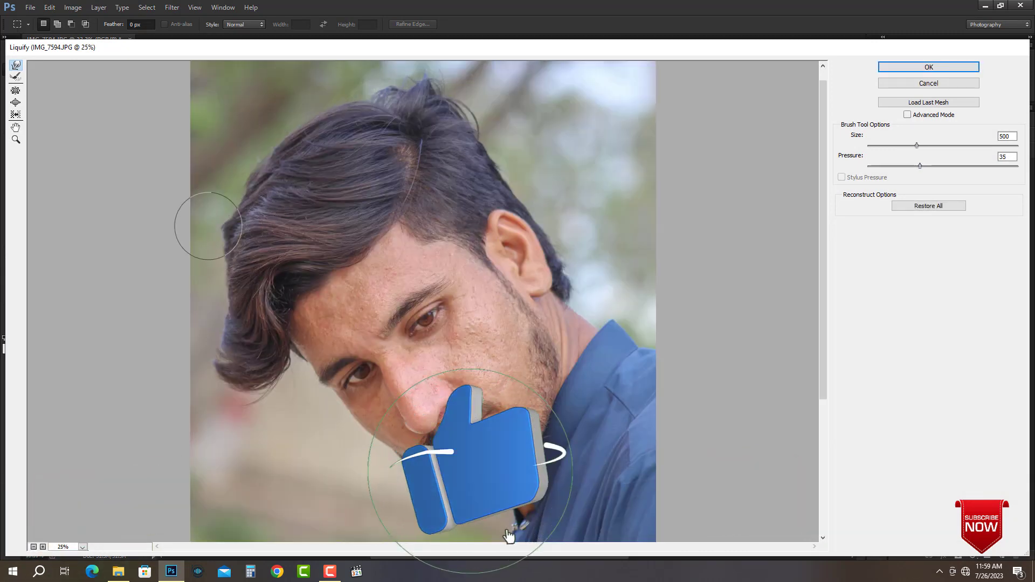
key("bracketright")
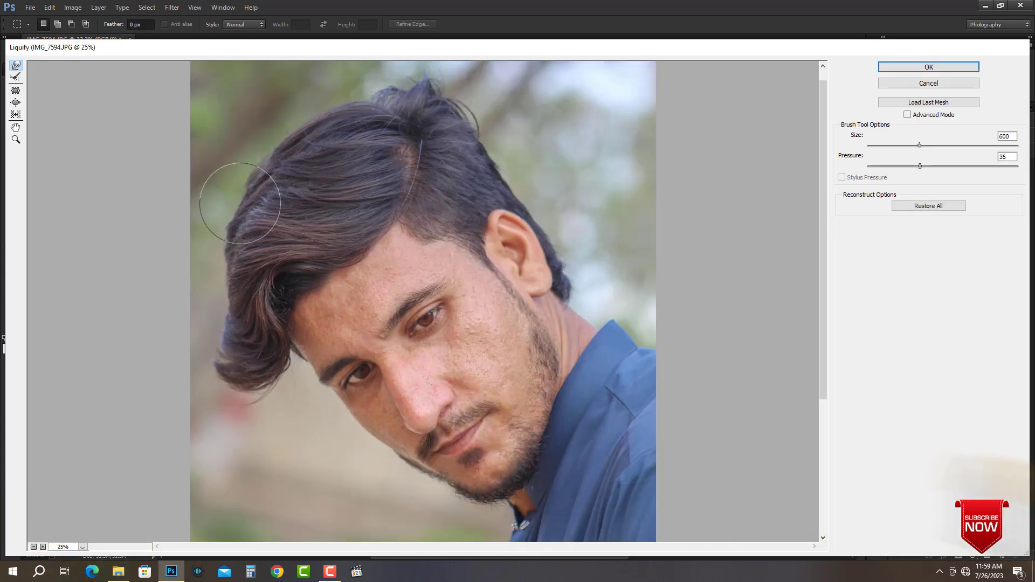
key("bracketright")
key("bracketright")
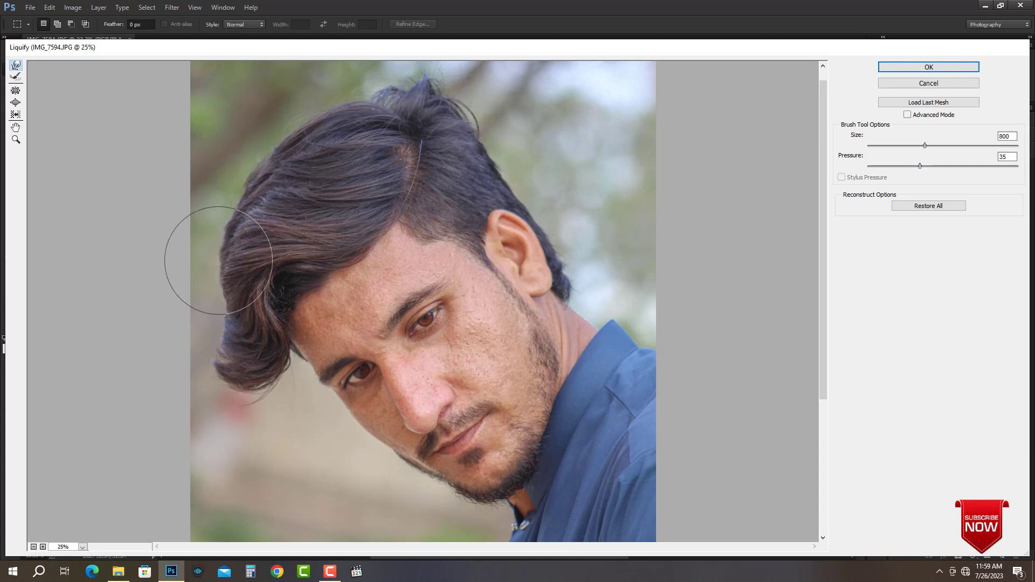
Step: Even out the hair outline toward the crown with brush sizes from 700 to 1000, and flatten the top tuft at size 300
key("bracketleft")
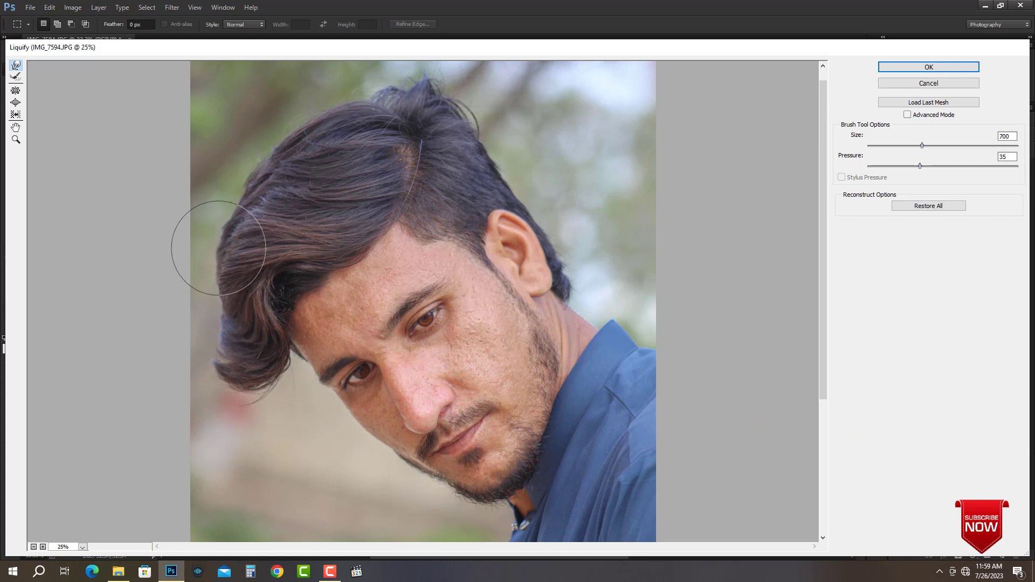
key("bracketright")
key("bracketright")
key("bracketright")
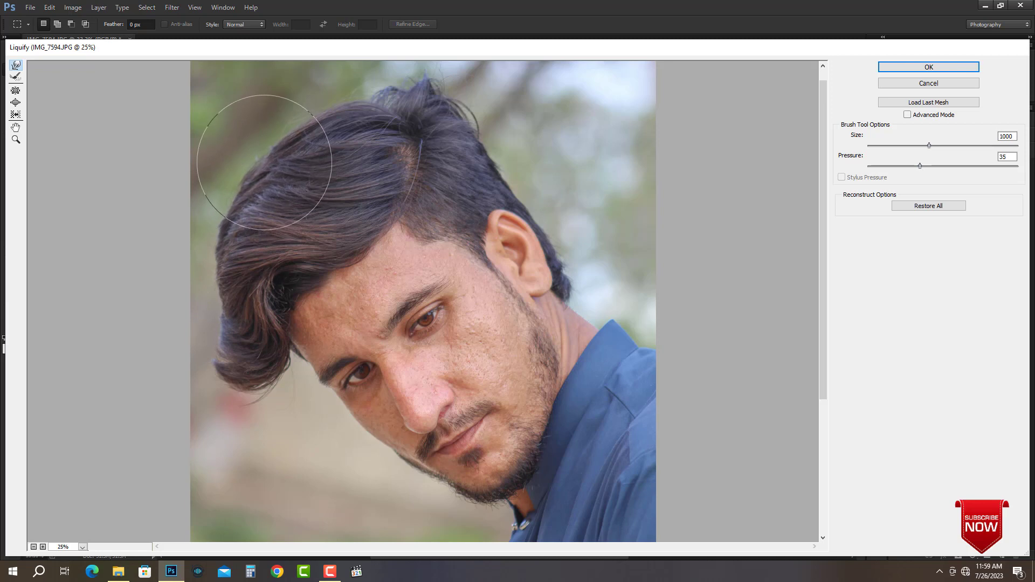
key("bracketleft")
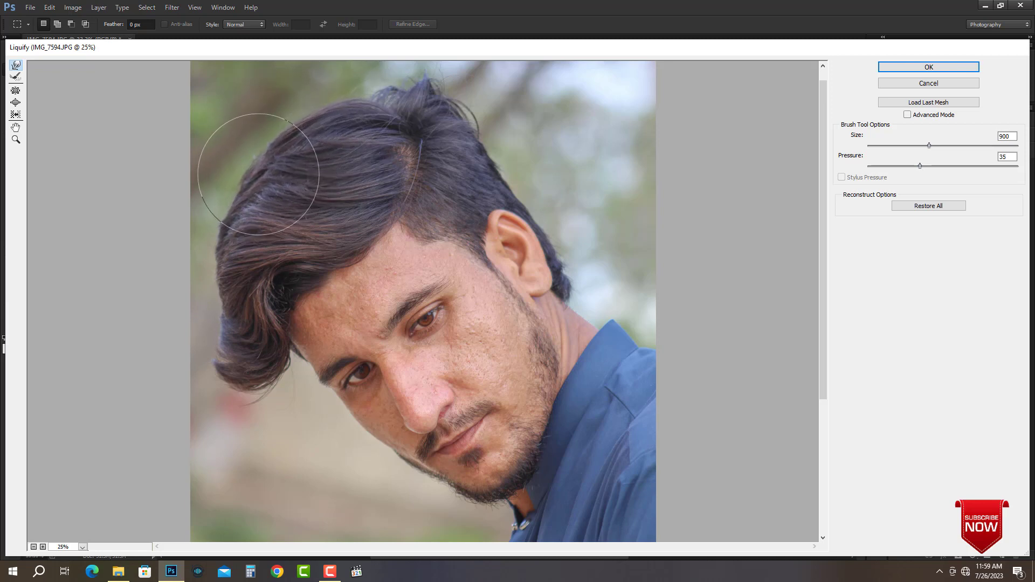
key("bracketleft")
key("bracketleft")
key("bracketright")
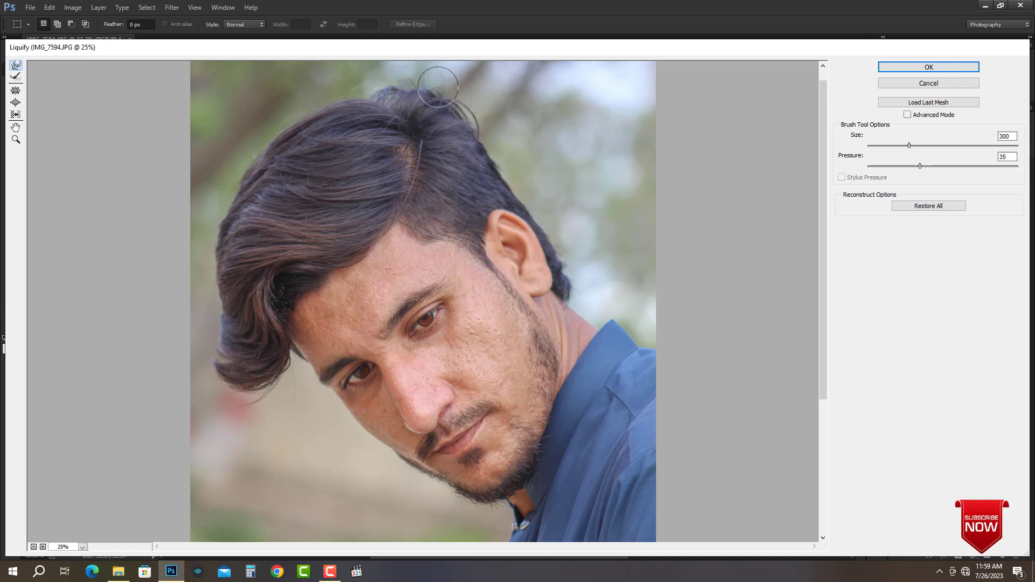
Step: Tuck in the hanging front lock of hair with a Forward Warp brush up to size 500 and apply the Liquify changes
mouse_move(210, 381)
left_mouse_down()
mouse_move(232, 370)
mouse_move(227, 381)
left_mouse_up()
key("bracketright")
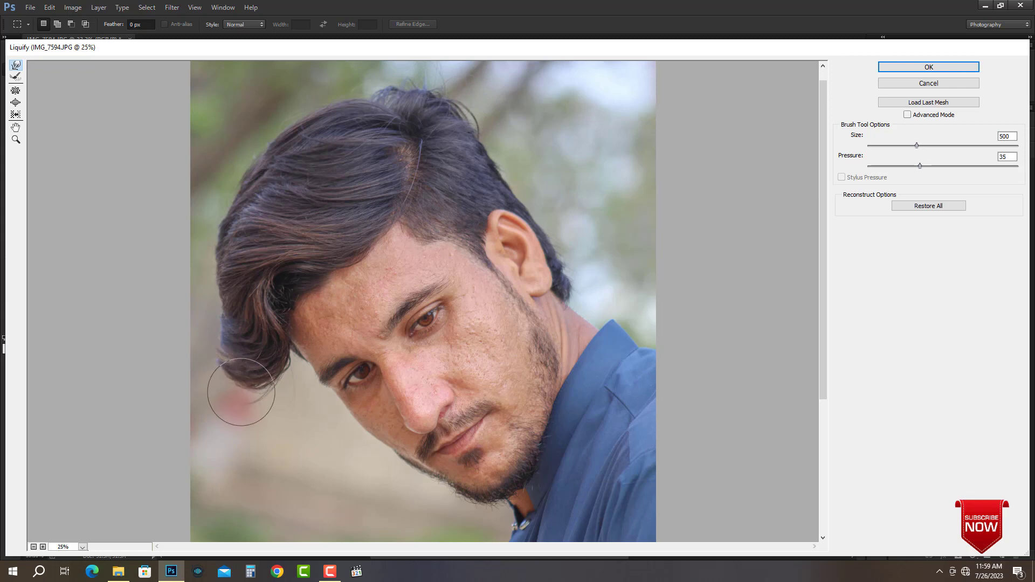
key("bracketleft")
key("bracketleft")
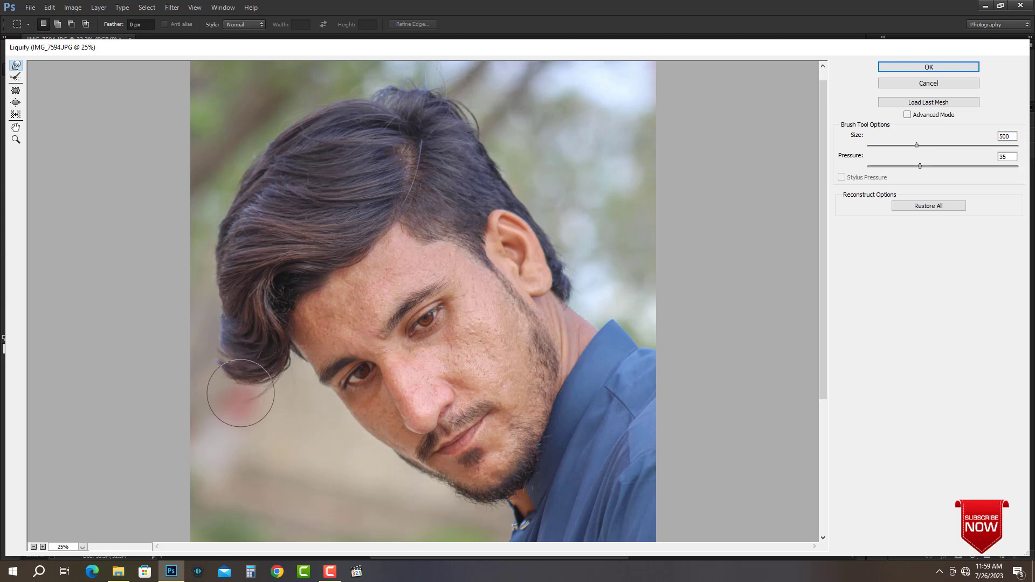
key("bracketright")
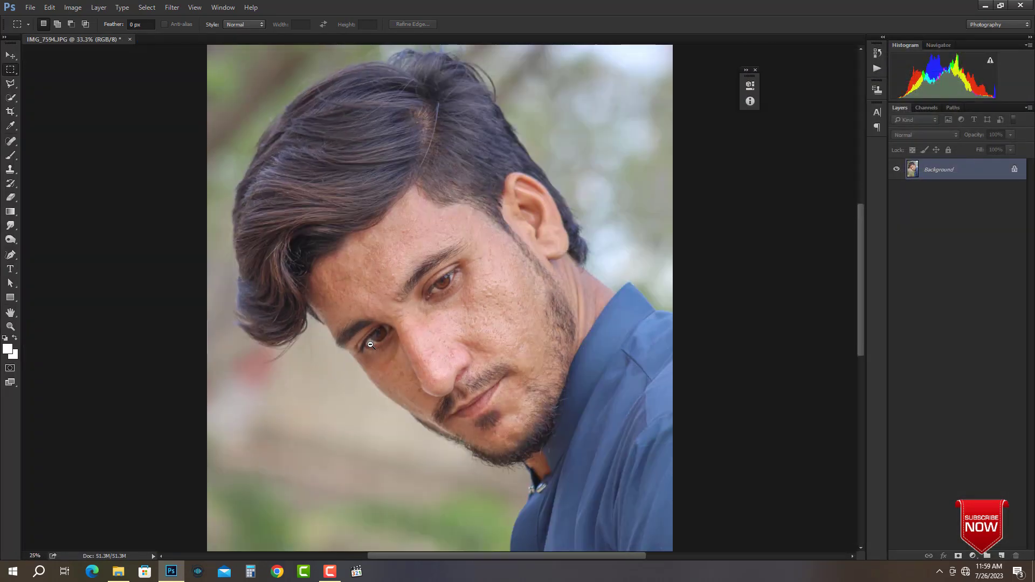
Step: Duplicate the retouched photo onto two new layers above the Background
key("ctrl+minus")
key("ctrl+minus")
key("ctrl+minus")
key("ctrl+minus")
key("ctrl+minus")
key("ctrl+plus")
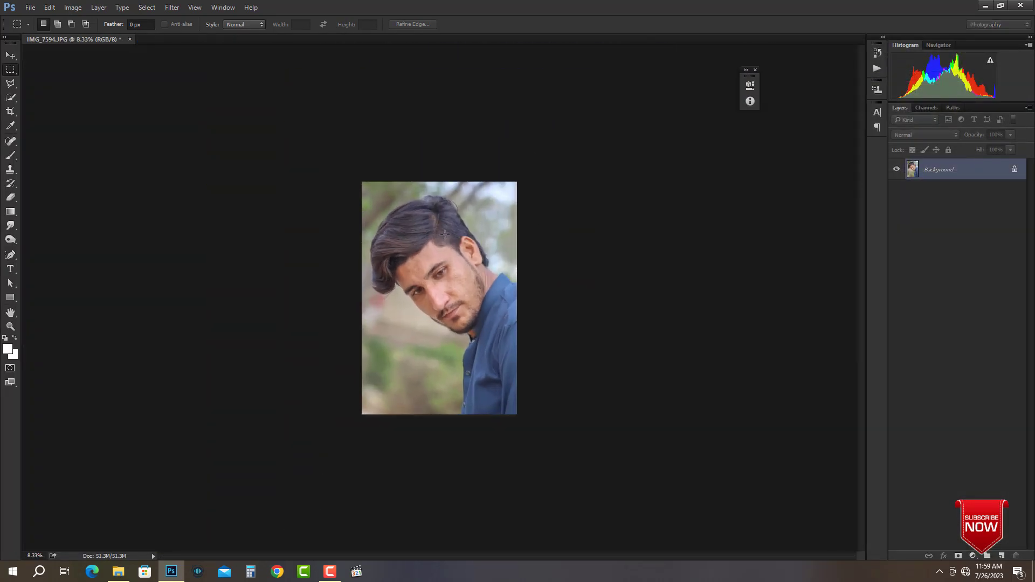
left_click(436, 273, "ctrl")
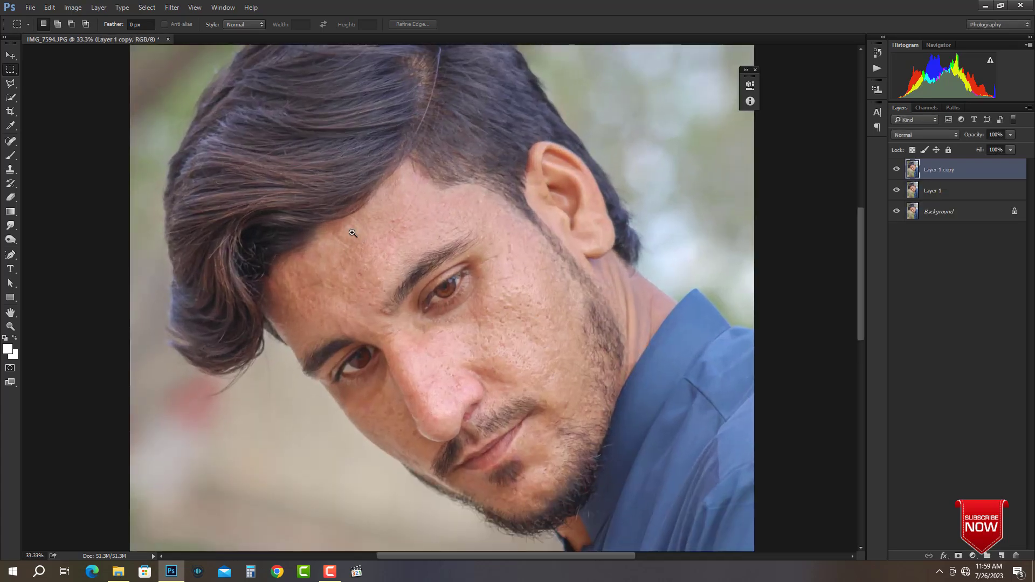
Step: Desaturate the topmost duplicate layer of the portrait
left_click(352, 233, "ctrl")
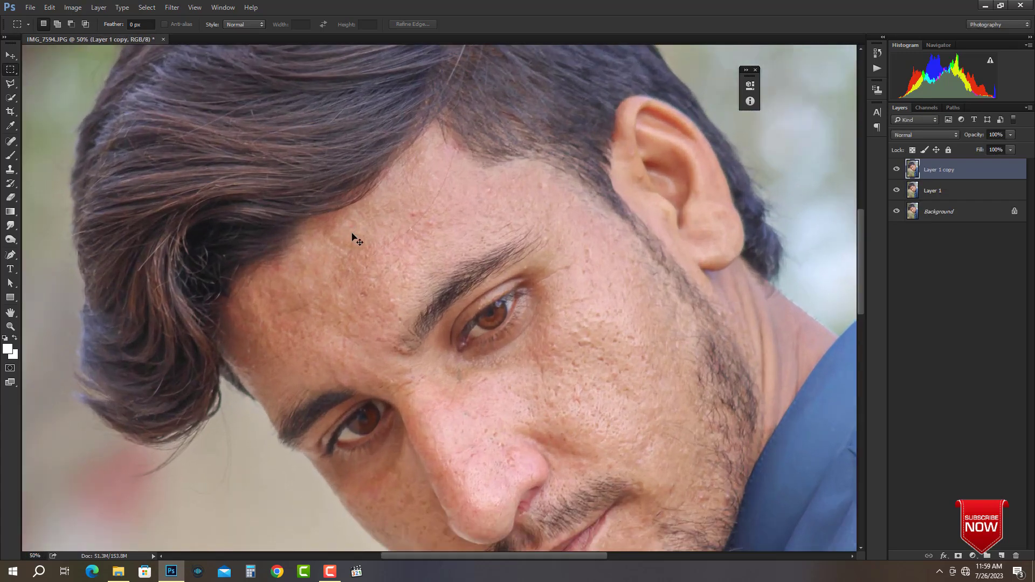
left_click(924, 133)
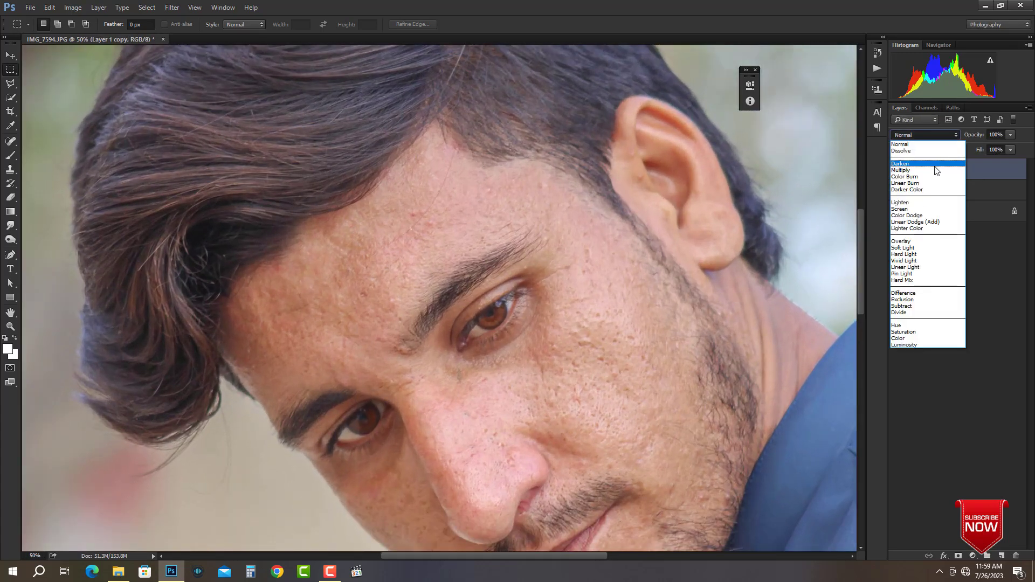
left_click(965, 416)
key("ctrl+shift+u")
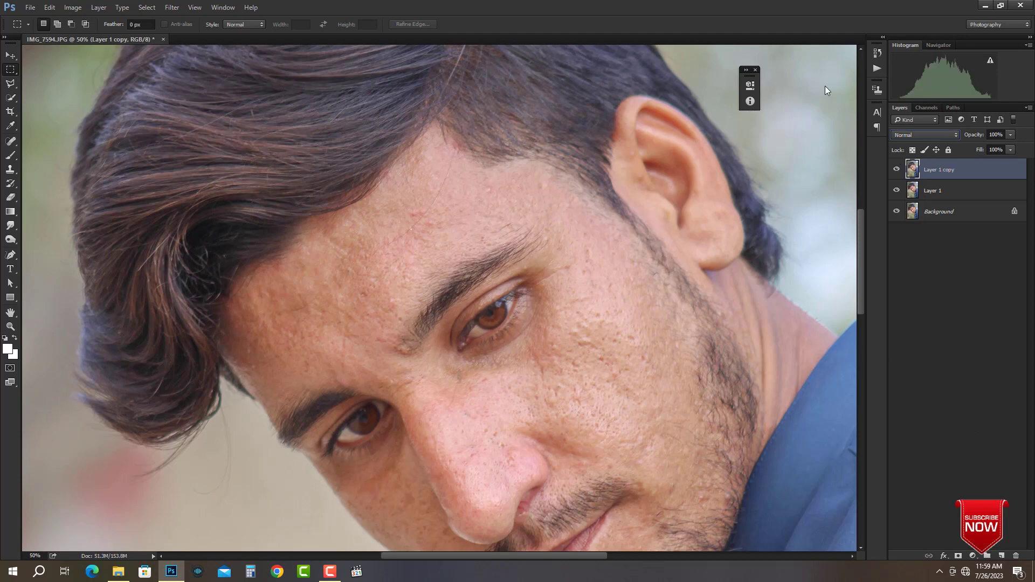
Step: Set the top layer's blend mode to Linear Light and apply a High Pass filter with a 3.5 pixel radius
left_click(916, 135)
left_click(911, 266)
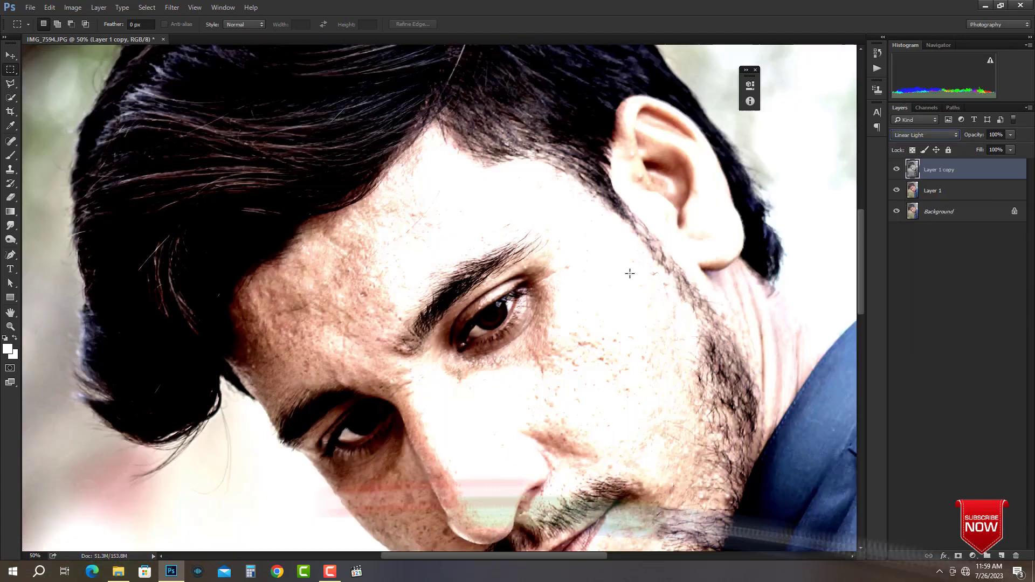
key("ctrl+alt+f")
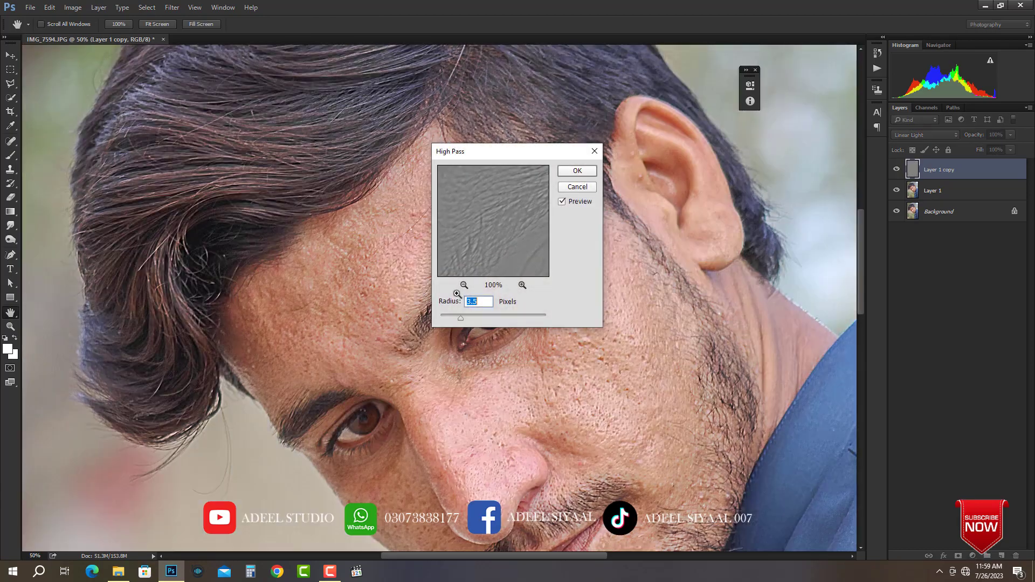
key("Return")
Step: Examine the sharpened skin texture around the eye, nose and beard up close and in the full portrait
left_click(482, 272, "ctrl")
left_click(527, 339, "ctrl")
left_click(527, 339, "ctrl")
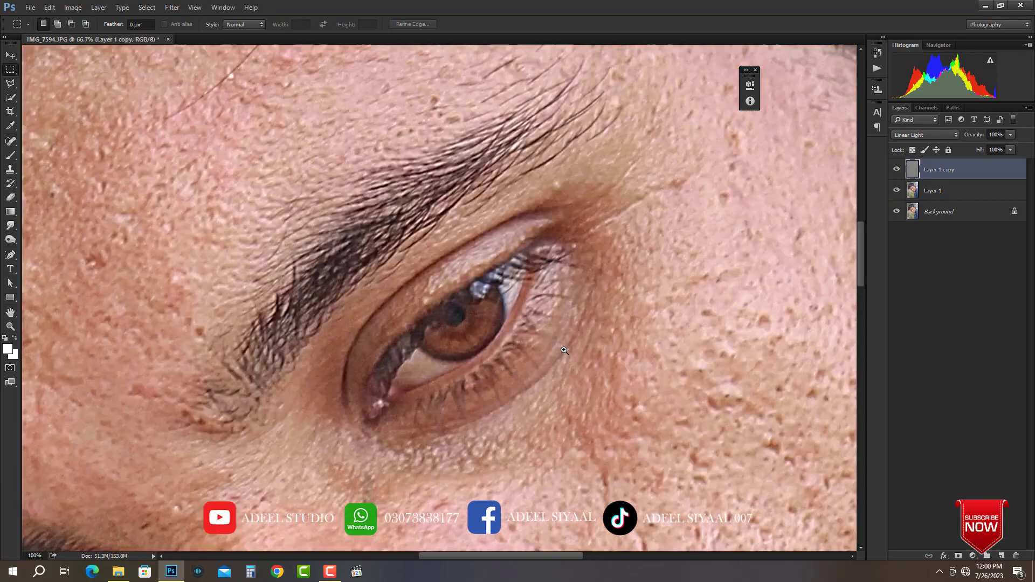
left_click_drag(462, 438, 549, 265)
left_click(550, 264, "alt")
left_click_drag(545, 477, 507, 208)
left_click(508, 232, "alt")
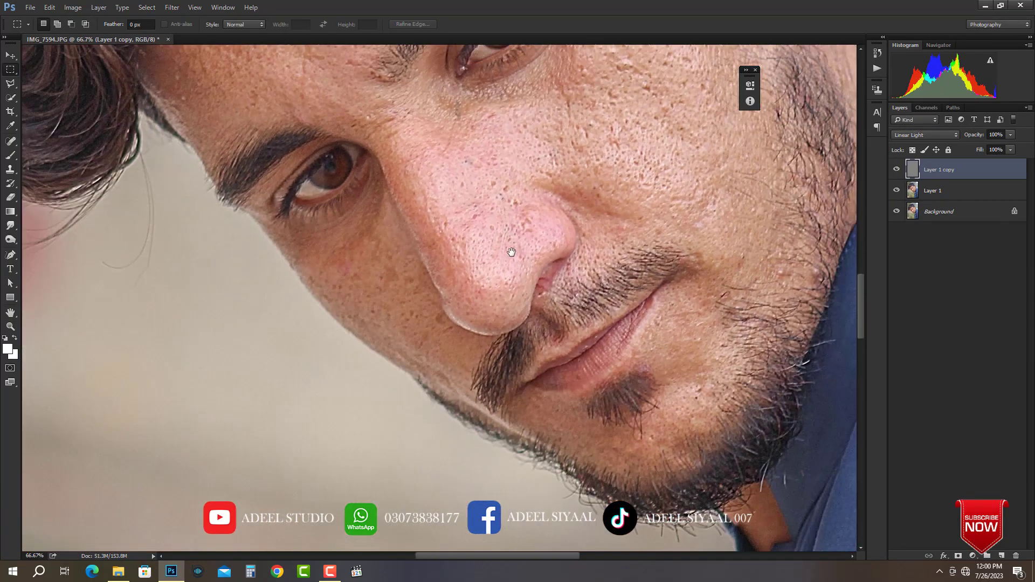
left_click_drag(510, 250, 499, 289)
left_click(499, 291, "alt")
left_click(499, 292, "alt")
left_click(496, 290, "alt")
left_click(485, 287, "alt")
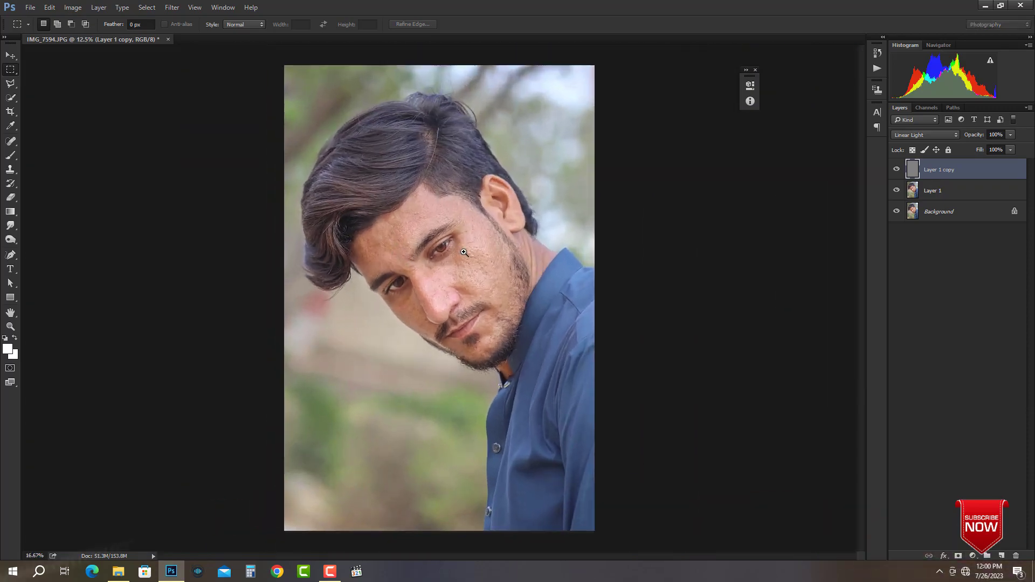
Step: With the High Pass layer hidden, smooth the temple and under-eye skin on Layer 1 using the Mixer Brush at size 250
left_click(448, 277, "ctrl")
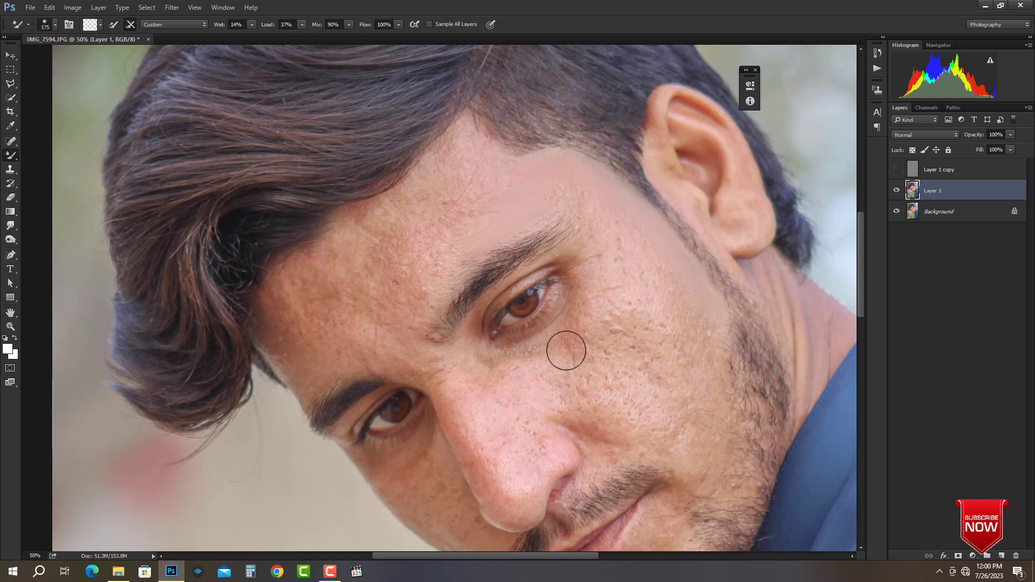
key("bracketright")
key("bracketright")
key("bracketright")
left_click_drag(596, 203, 687, 297)
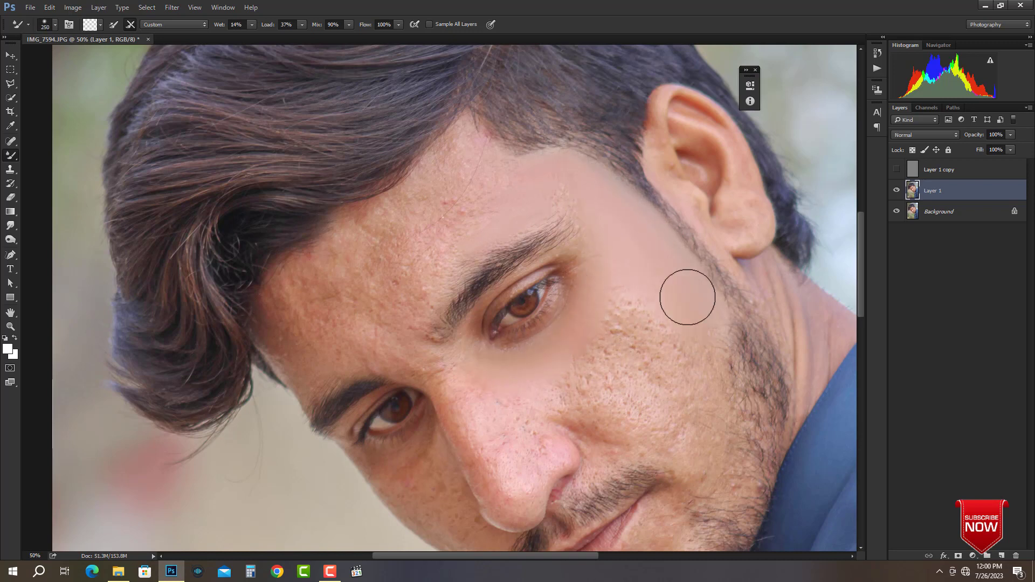
Step: Smooth the forehead skin between the hairline and the eyebrows with the Mixer Brush
key("bracketleft")
mouse_move(431, 176)
left_mouse_down()
mouse_move(380, 219)
mouse_move(493, 198)
mouse_move(473, 242)
mouse_move(389, 251)
mouse_move(381, 280)
mouse_move(350, 293)
mouse_move(416, 283)
mouse_move(442, 262)
mouse_move(325, 306)
mouse_move(359, 288)
mouse_move(285, 286)
left_mouse_up()
key("bracketright")
key("bracketright")
key("bracketright")
key("bracketleft")
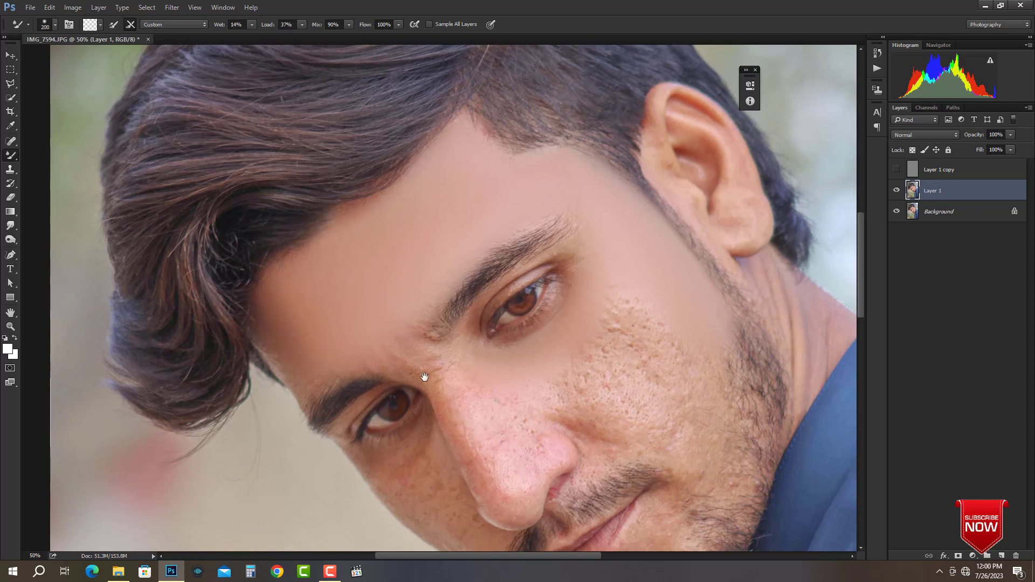
Step: Smooth the outer cheek next to the beard with the Mixer Brush
left_click_drag(425, 377, 344, 222)
key("bracketleft")
key("bracketright")
key("bracketright")
mouse_move(540, 167)
left_mouse_down()
mouse_move(511, 212)
mouse_move(621, 166)
mouse_move(636, 188)
left_mouse_up()
key("bracketleft")
key("bracketleft")
key("bracketleft")
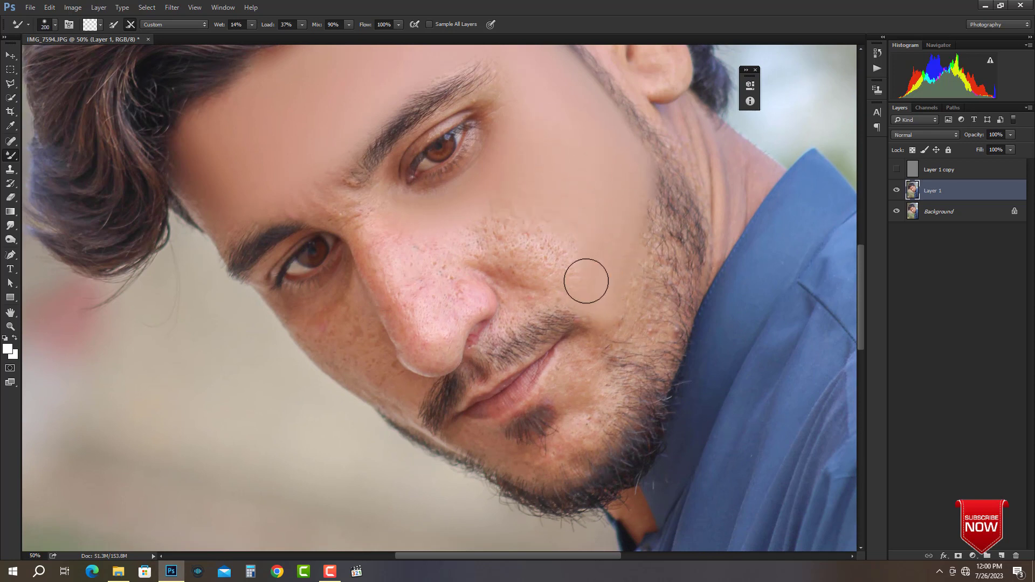
Step: Smooth the inner cheek and the bridge of the nose, reducing the Mixer Brush size for the finer areas
left_click_drag(544, 215, 492, 224)
key("bracketleft")
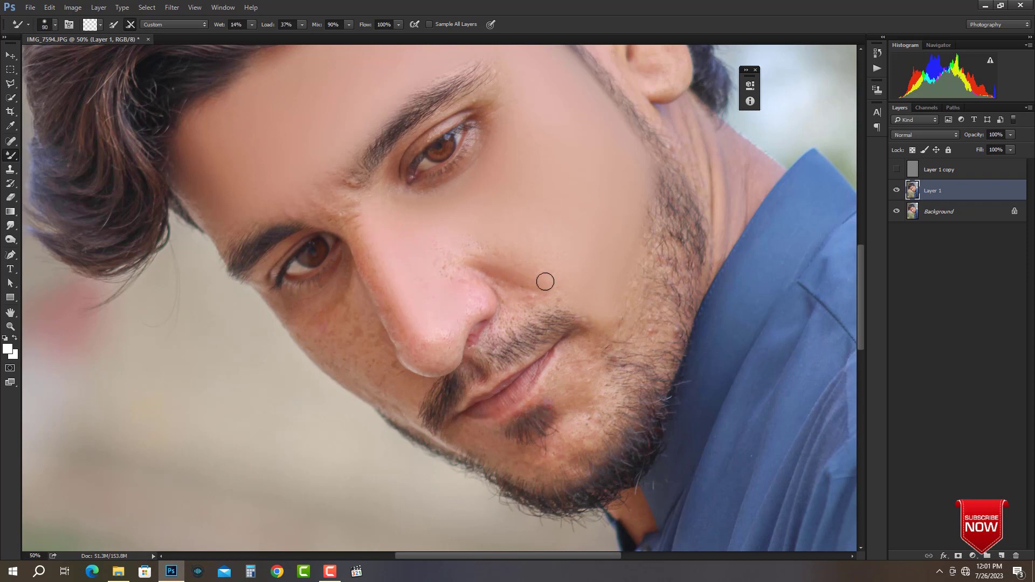
key("bracketleft")
key("bracketleft")
key("bracketleft")
Step: Smooth the crease beside the nose, the skin above the moustache and the remaining nose texture with the Mixer Brush
scroll(514, 294, "up", 1)
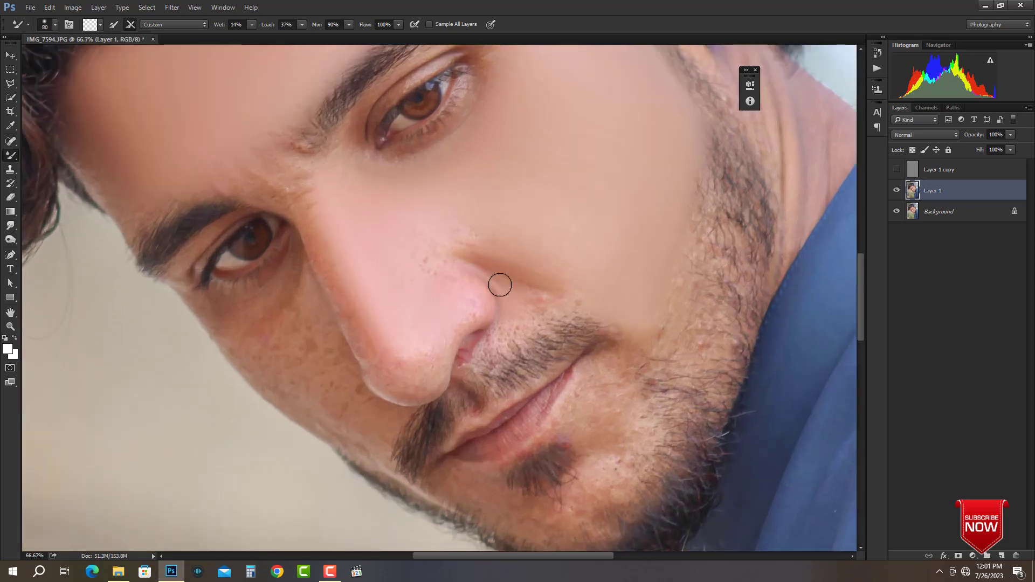
key("bracketright")
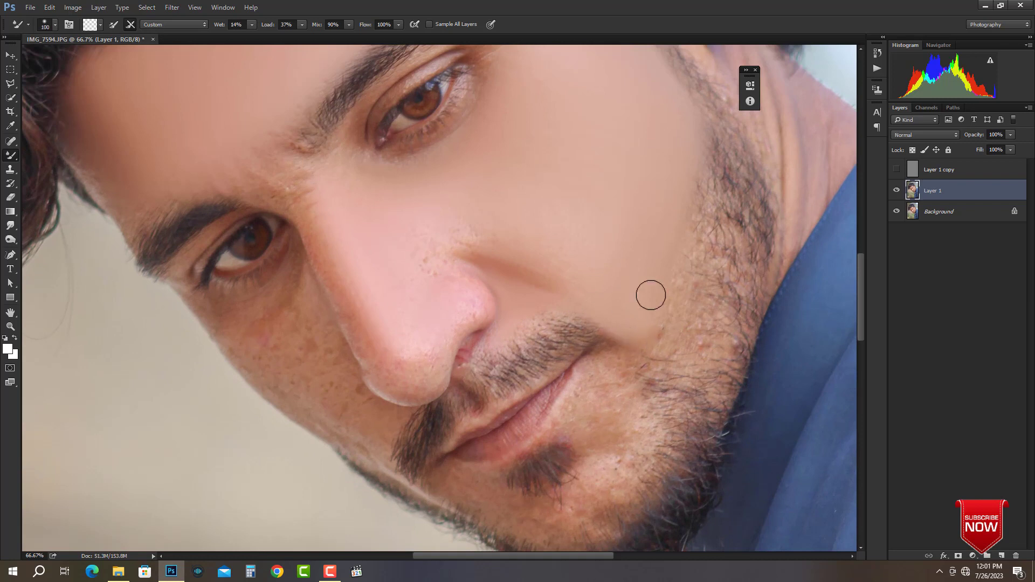
key("bracketright")
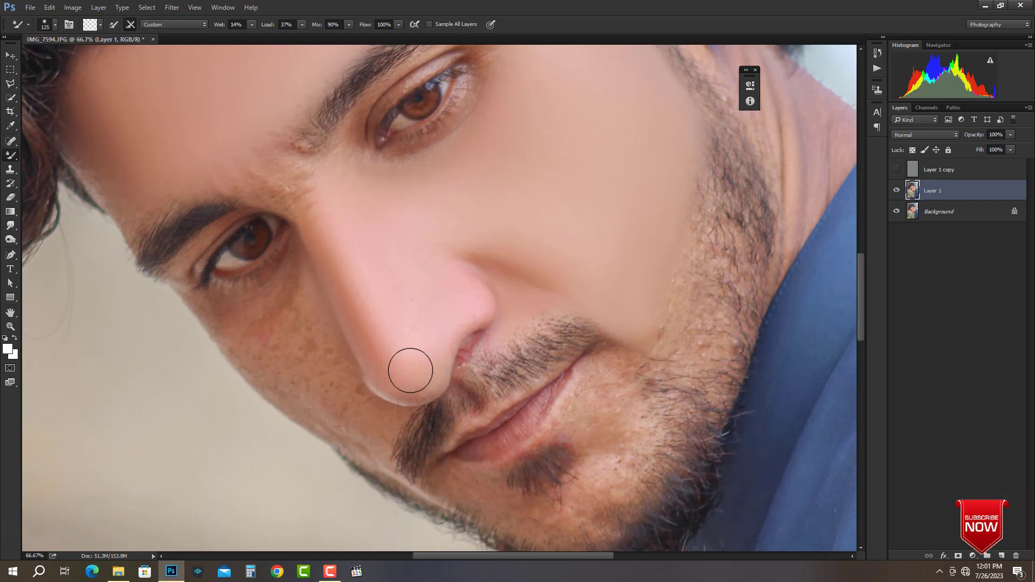
Step: Smooth the skin around the nostril edge and nose tip with a size 50 Mixer Brush
key("bracketleft")
key("bracketleft")
key("bracketleft")
key("bracketleft")
key("bracketleft")
key("bracketleft")
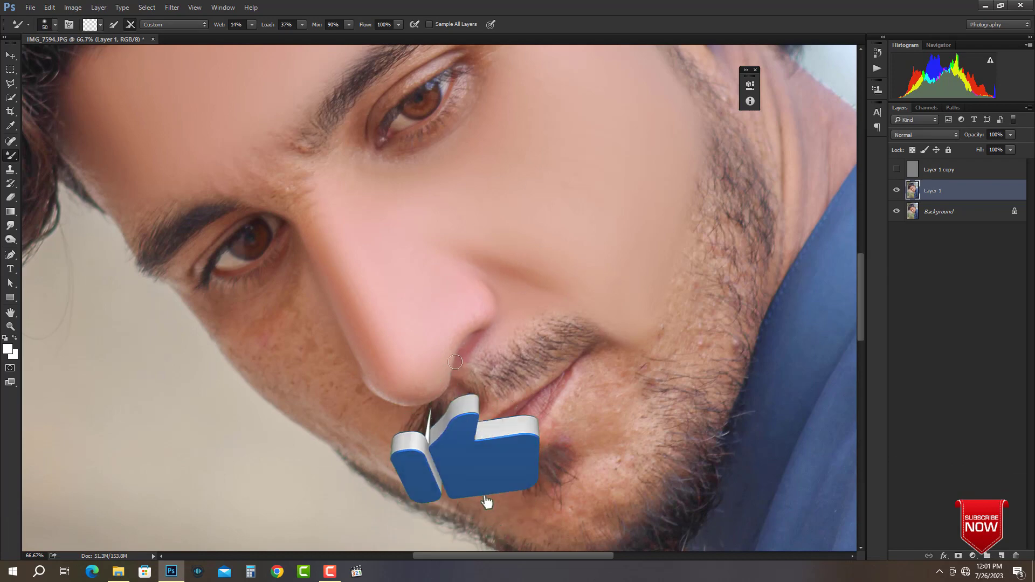
Step: Smooth the skin between the eyebrows and the shadowed far cheek beside the nose with the Mixer Brush
scroll(406, 354, "down", 4)
scroll(446, 272, "up", 3)
key("bracketright")
key("bracketright")
key("bracketright")
key("bracketright")
key("bracketright")
key("bracketright")
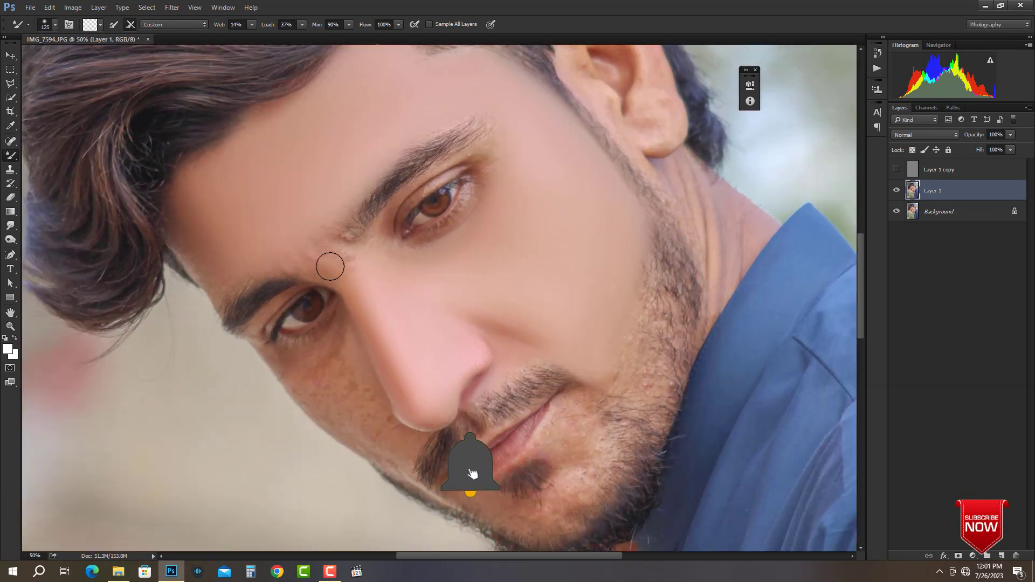
key("bracketleft")
key("bracketleft")
key("bracketleft")
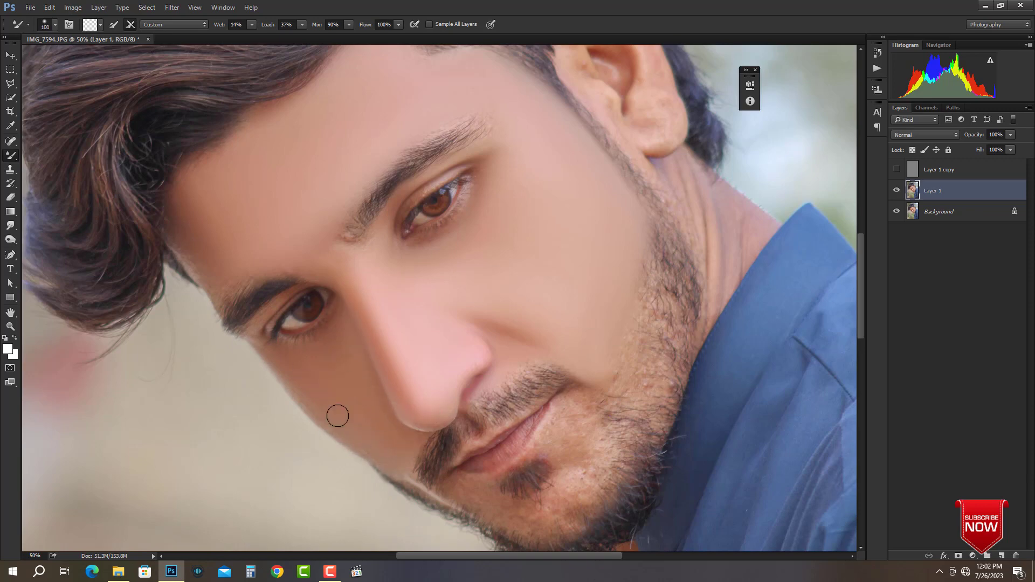
Step: Smooth the chin and the skin around the lower lip with the Mixer Brush at size 150
key("bracketright")
key("bracketright")
key("bracketright")
scroll(305, 350, "down", 3)
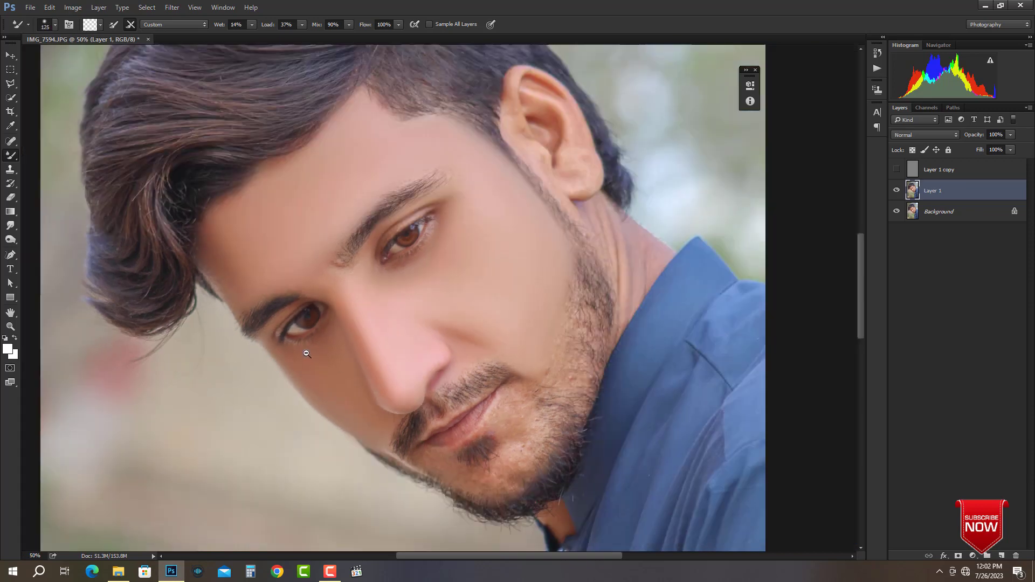
scroll(474, 321, "up", 3)
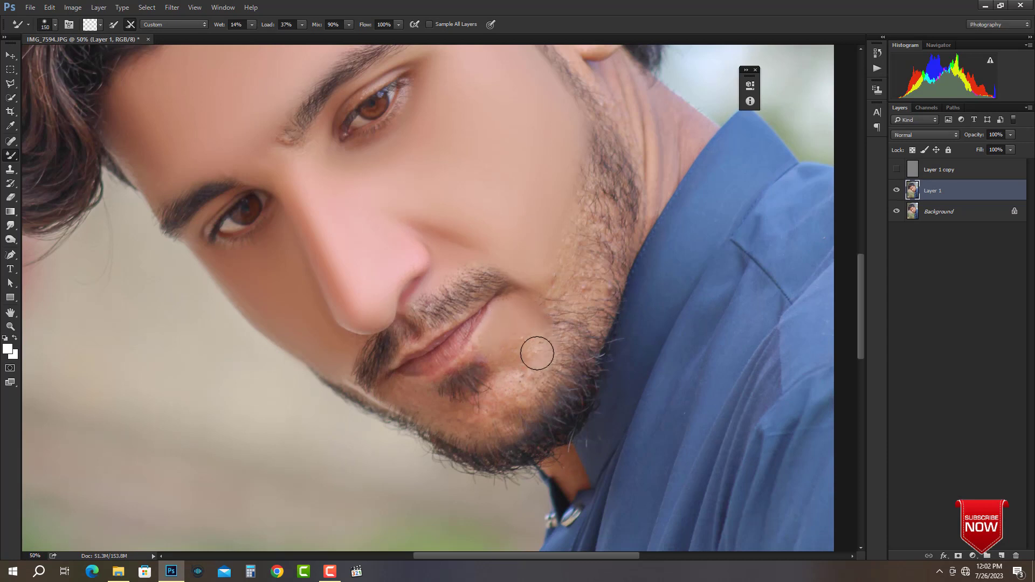
key("bracketright")
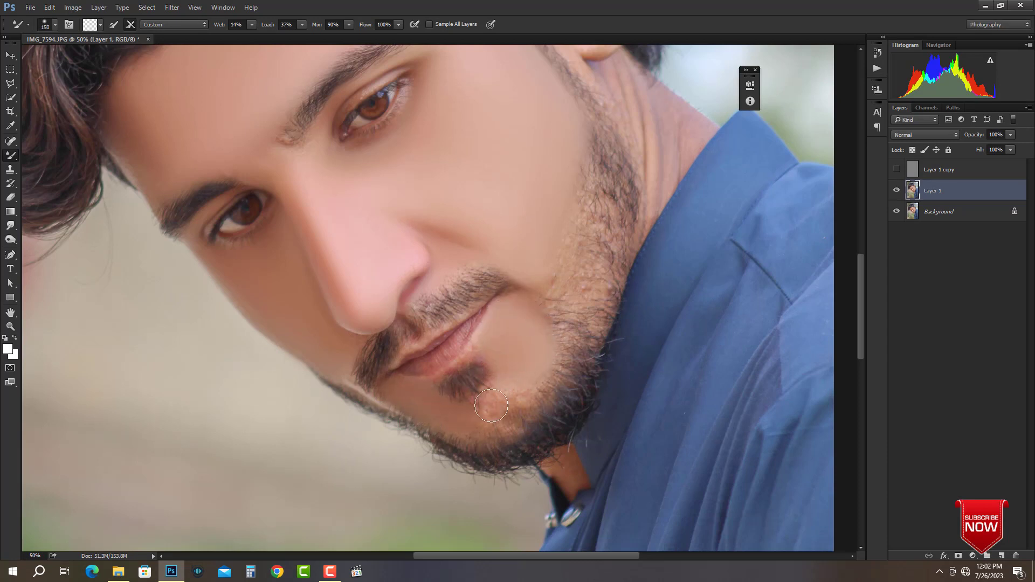
key("bracketright")
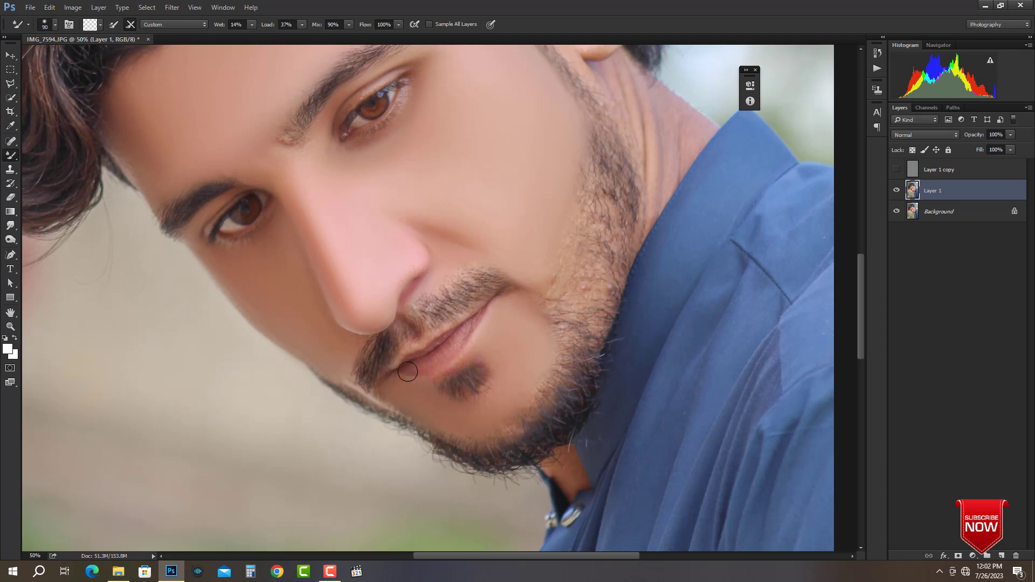
Step: Smooth the neck and the beard edge along the jaw with the Mixer Brush, and merge Layer 1 into the Background
scroll(408, 371, "down", 4)
scroll(573, 215, "up", 3)
key("bracketleft")
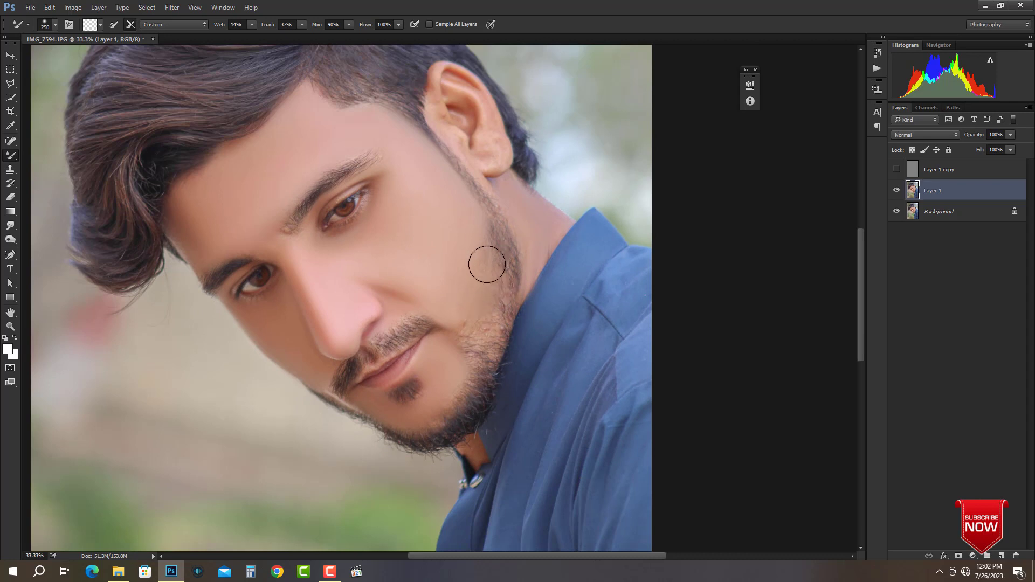
left_click_drag(496, 335, 475, 366)
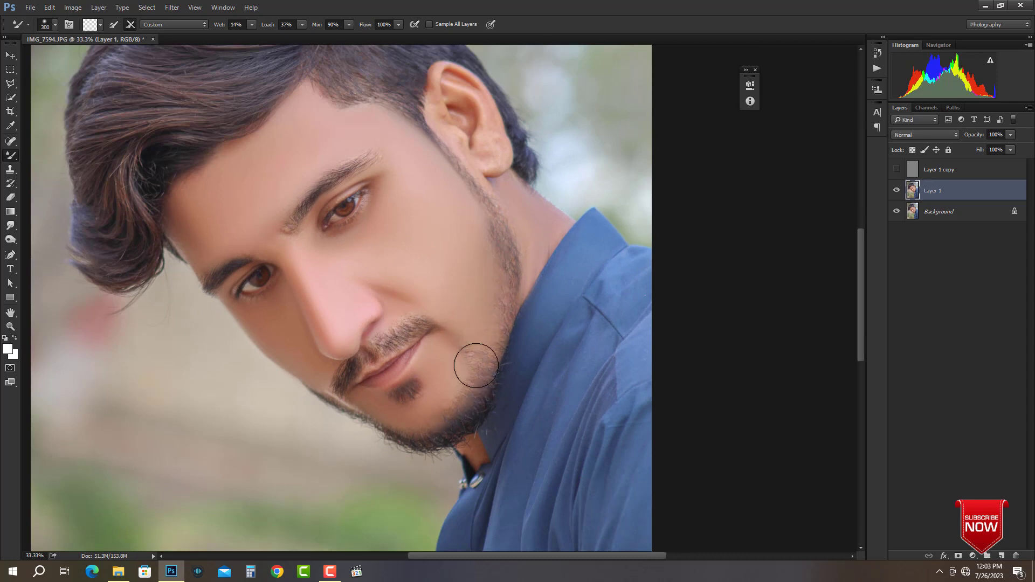
scroll(472, 271, "down", 3)
key("ctrl+e")
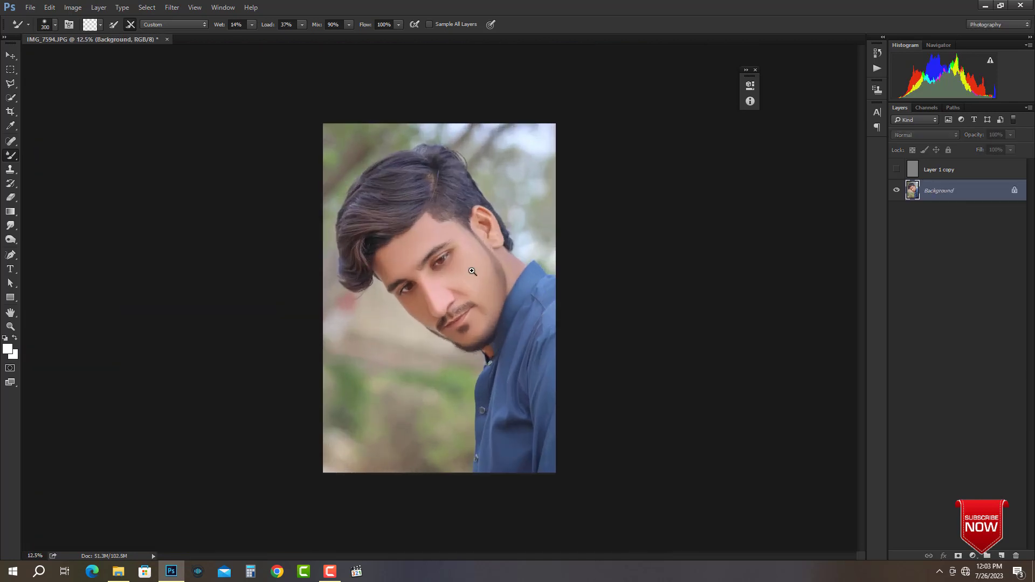
Step: Smooth the ear with the Mixer Brush at size 100
key("bracketleft")
key("bracketleft")
key("bracketleft")
key("bracketleft")
scroll(488, 205, "up", 3)
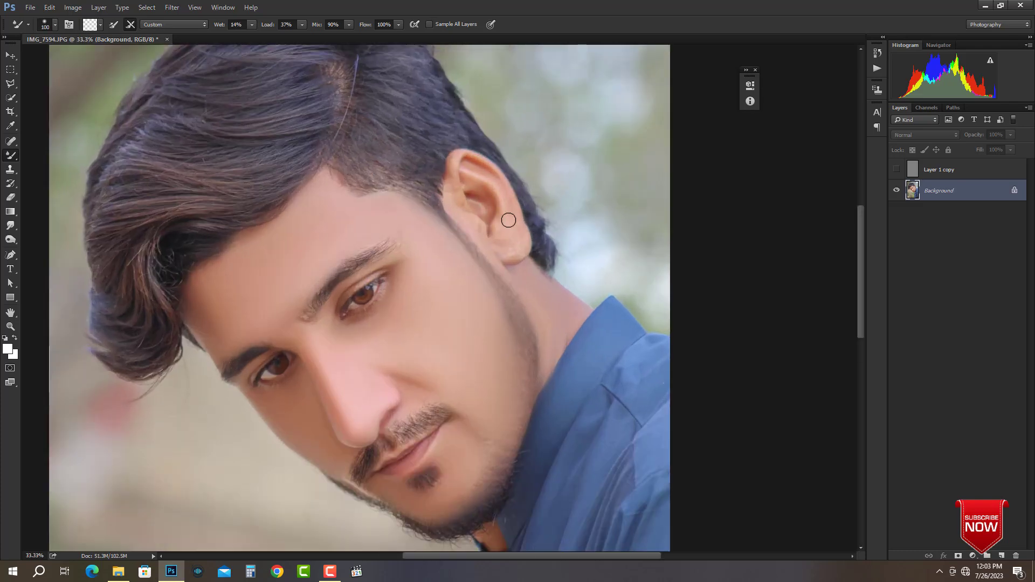
Step: Duplicate the Background layer, show the High Pass layer again, and lower the duplicate's opacity to 0%
scroll(559, 255, "down", 1)
left_click_drag(970, 196, 1002, 556)
left_click(896, 170)
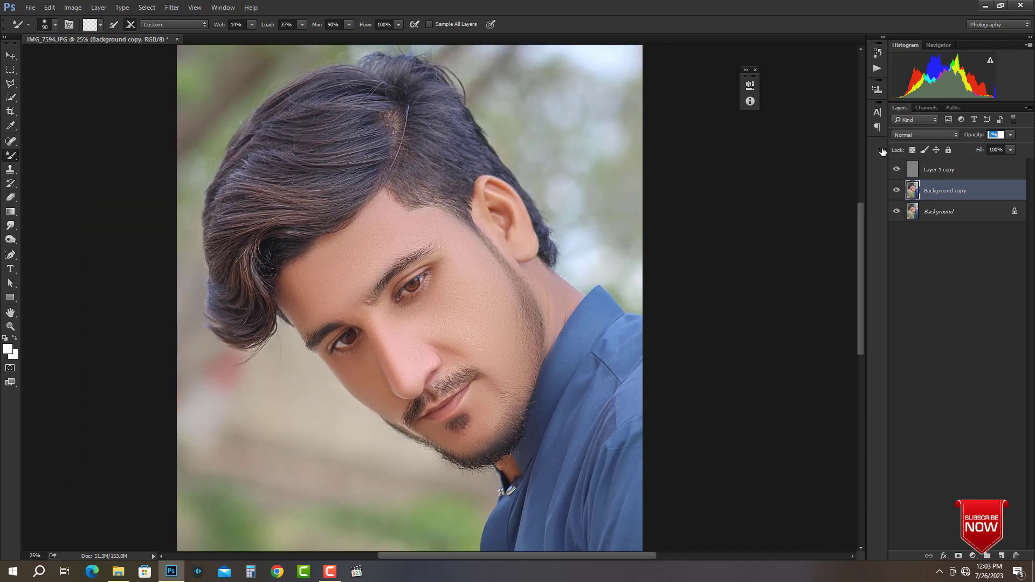
scroll(420, 327, "up", 3)
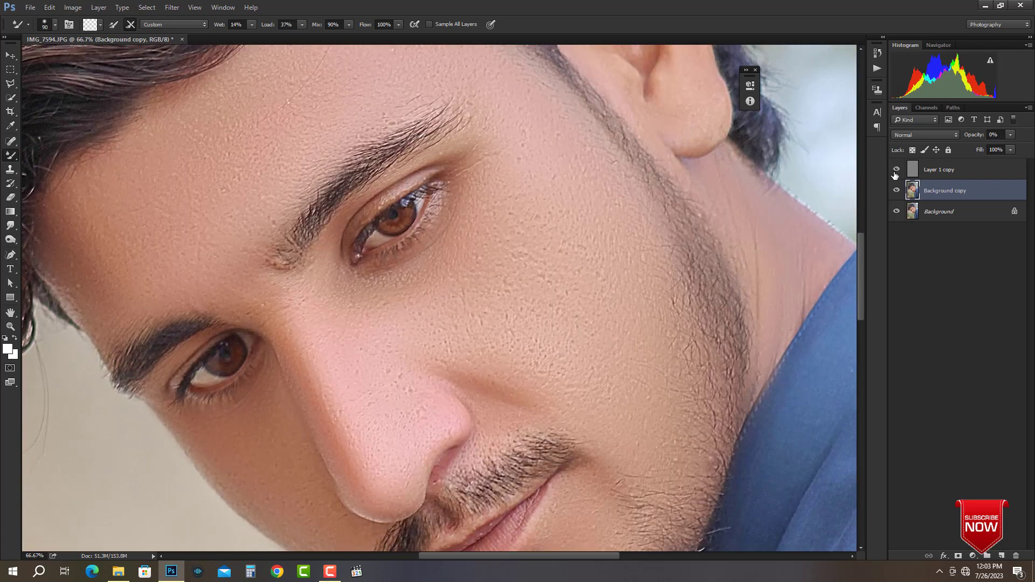
left_click_drag(1010, 135, 789, 152)
left_click(953, 171)
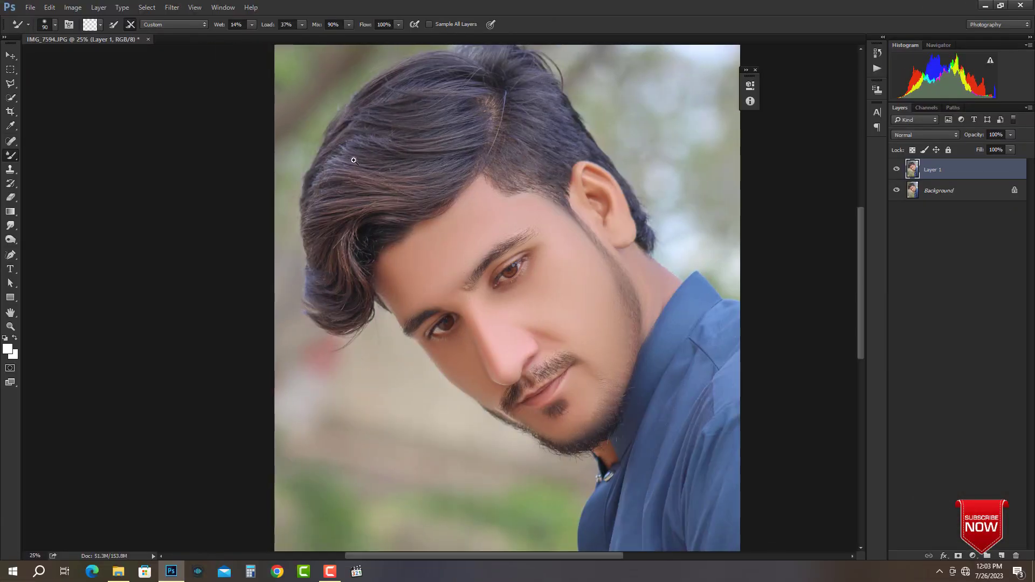
Step: Darken Layer 1 with Levels by setting the midtone input to 0.69
key("ctrl+plus")
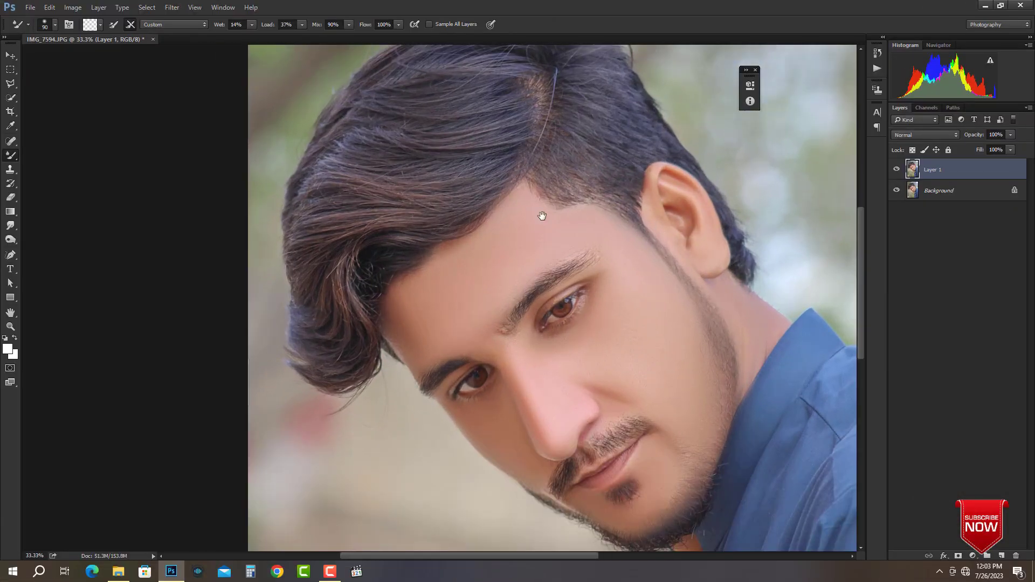
key("ctrl+l")
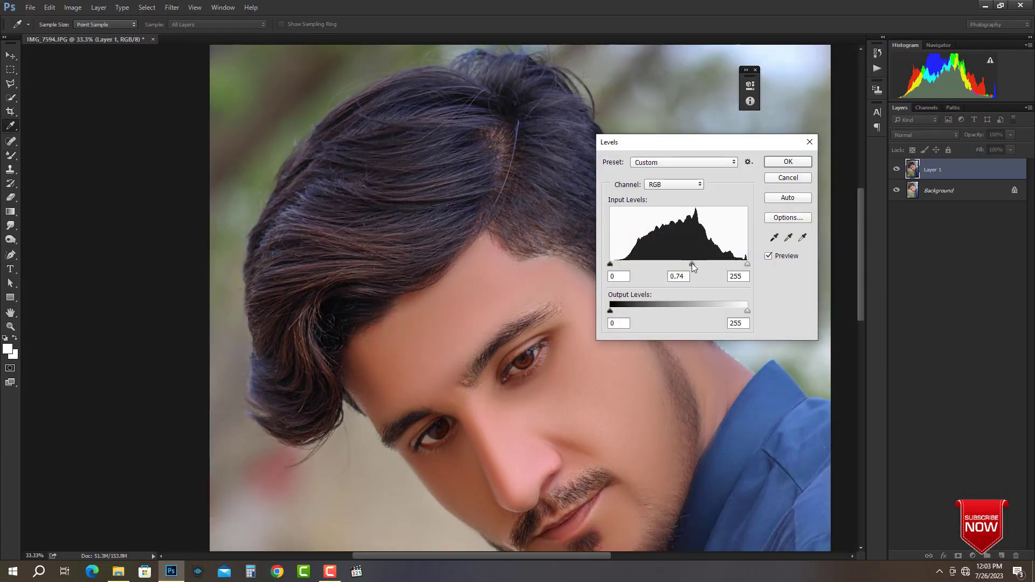
left_click_drag(694, 268, 696, 268)
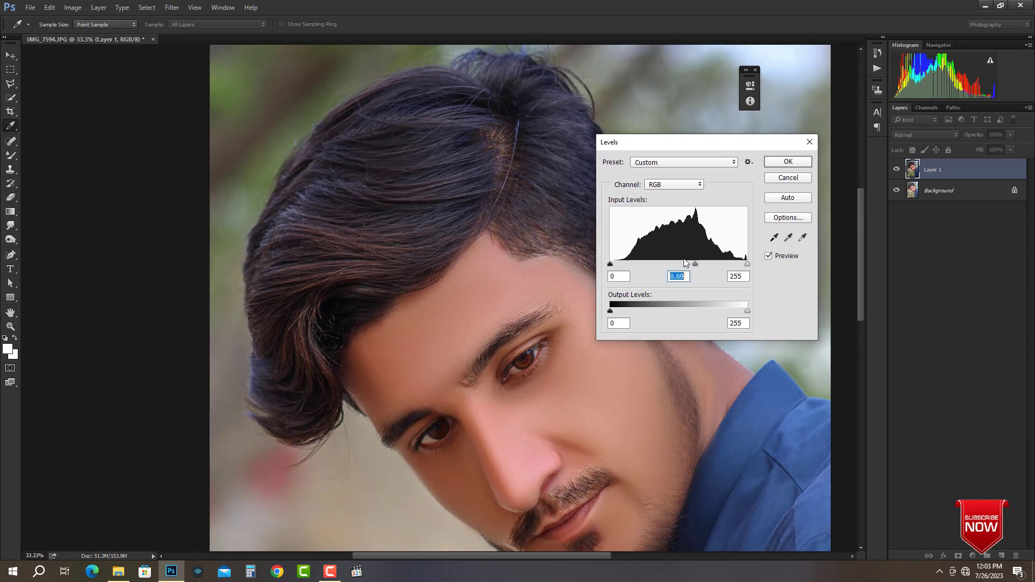
key("Return")
key("ctrl+l")
left_click(795, 181)
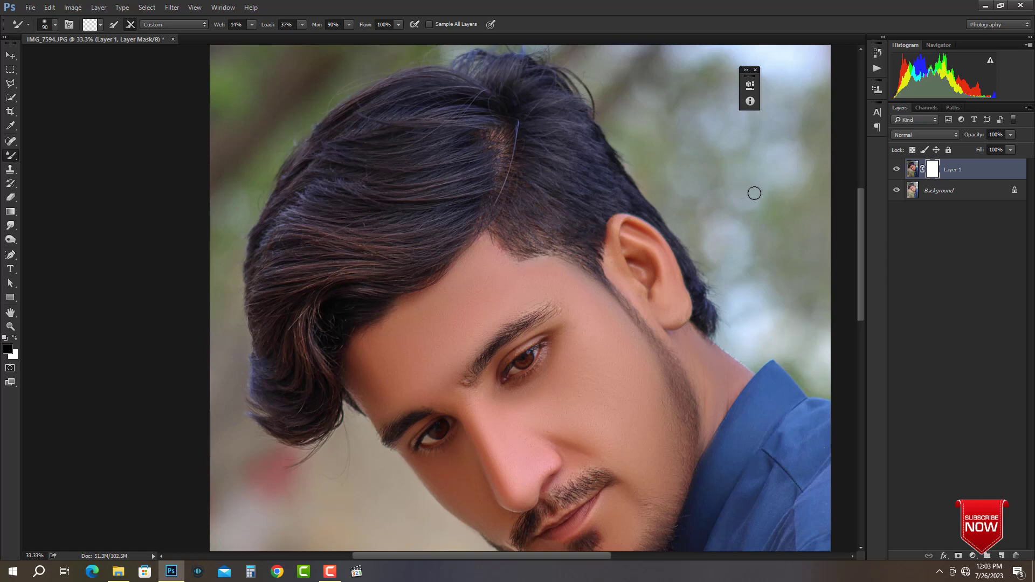
Step: Add a layer mask to the darkened Layer 1 and invert the mask to black
scroll(720, 201, "up", 1)
left_click_drag(463, 271, 515, 281)
key("ctrl+i")
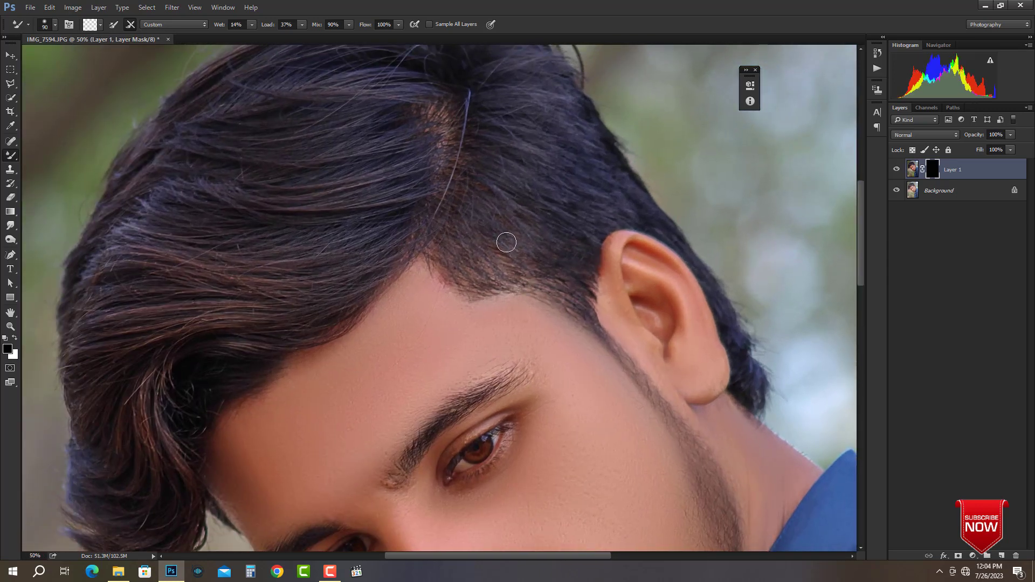
Step: Reveal the darkening over the swept front hair by erasing on Layer 1's mask with a large Eraser
scroll(183, 245, "down", 1)
key("e")
key("bracketright")
mouse_move(288, 267)
left_mouse_down()
mouse_move(322, 185)
mouse_move(328, 141)
mouse_move(278, 162)
mouse_move(187, 289)
mouse_move(223, 191)
mouse_move(182, 259)
mouse_move(172, 411)
mouse_move(186, 429)
left_mouse_up()
key("bracketleft")
key("bracketleft")
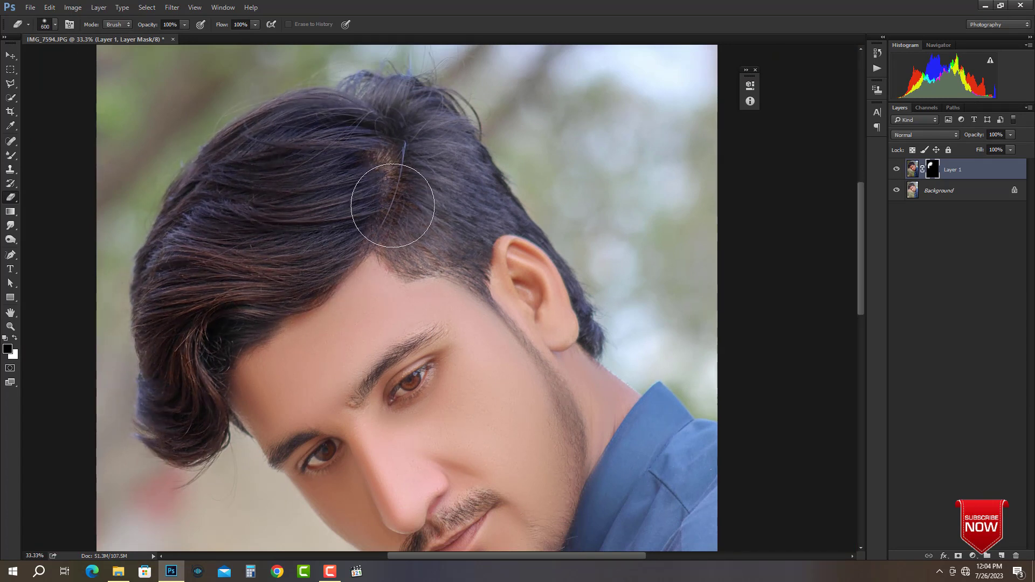
Step: Reveal the darkening over the crown and side hair above the ear with the Eraser on the mask
mouse_move(393, 203)
left_mouse_down()
mouse_move(422, 229)
mouse_move(471, 224)
mouse_move(413, 126)
mouse_move(392, 117)
mouse_move(395, 108)
mouse_move(354, 109)
mouse_move(408, 126)
mouse_move(493, 215)
left_mouse_up()
key("bracketleft")
key("bracketleft")
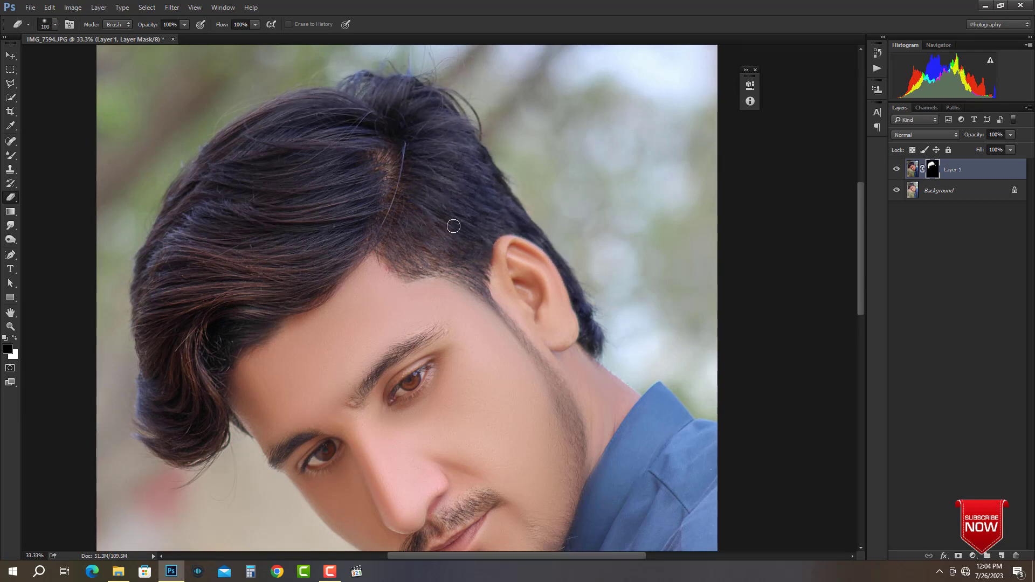
key("bracketright")
key("bracketright")
key("bracketright")
key("bracketright")
key("bracketright")
key("bracketright")
key("bracketright")
left_click_drag(351, 333, 315, 130)
Step: Reveal the darkening over the blurred background below and beside the face with an Eraser of about size 1300
scroll(364, 231, "down", 4)
scroll(433, 386, "up", 1)
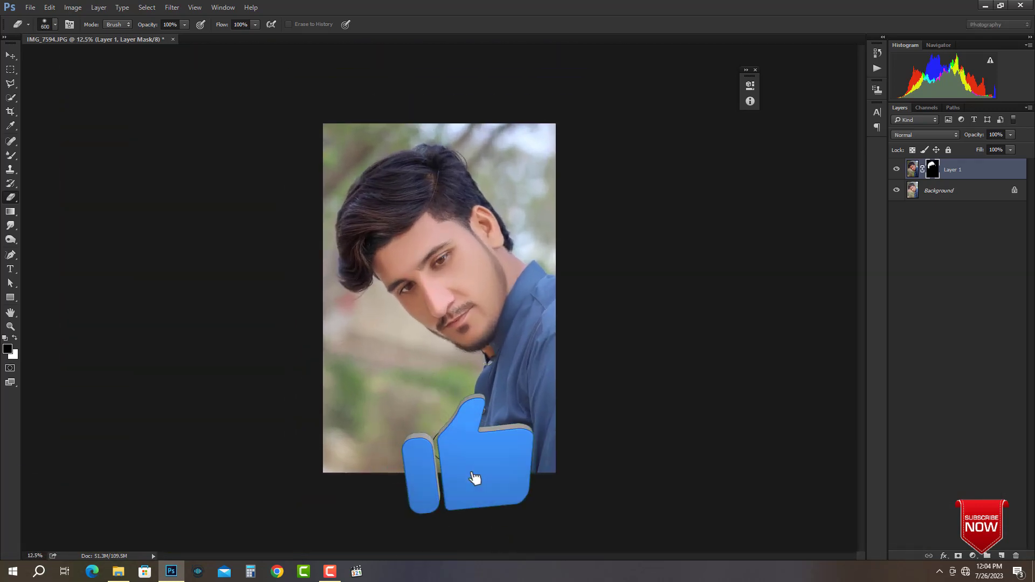
key("bracketright")
key("bracketright")
key("bracketright")
key("bracketright")
key("bracketright")
key("bracketright")
mouse_move(447, 462)
left_mouse_down()
mouse_move(434, 428)
mouse_move(370, 386)
mouse_move(349, 467)
mouse_move(329, 458)
left_mouse_up()
key("bracketright")
key("bracketright")
key("bracketright")
mouse_move(331, 367)
left_mouse_down()
mouse_move(328, 338)
mouse_move(352, 330)
mouse_move(397, 363)
left_mouse_up()
key("bracketleft")
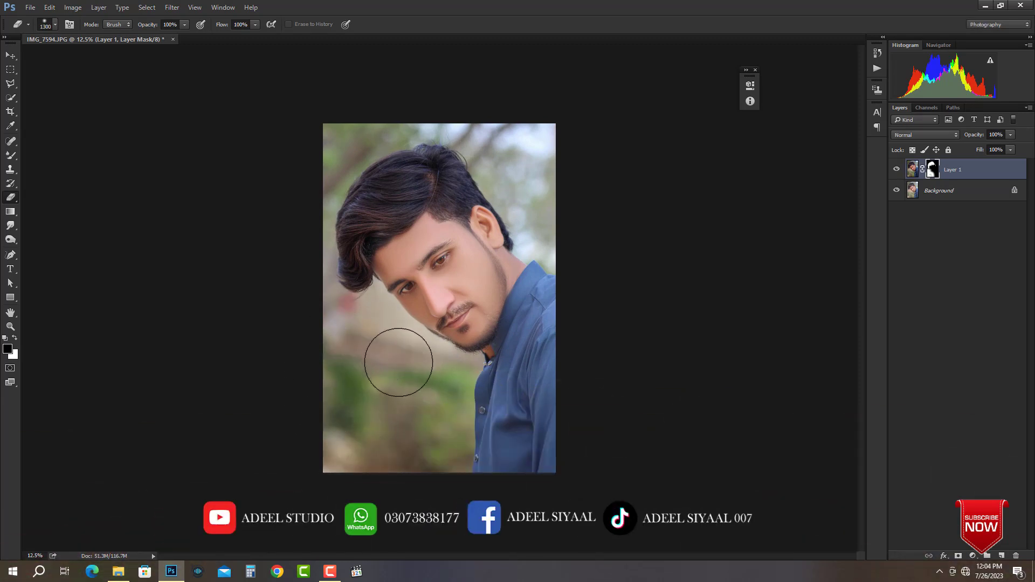
Step: Reveal the darkening over the background behind the head with the Eraser, and merge the masked layer into the Background
left_click_drag(513, 173, 536, 231)
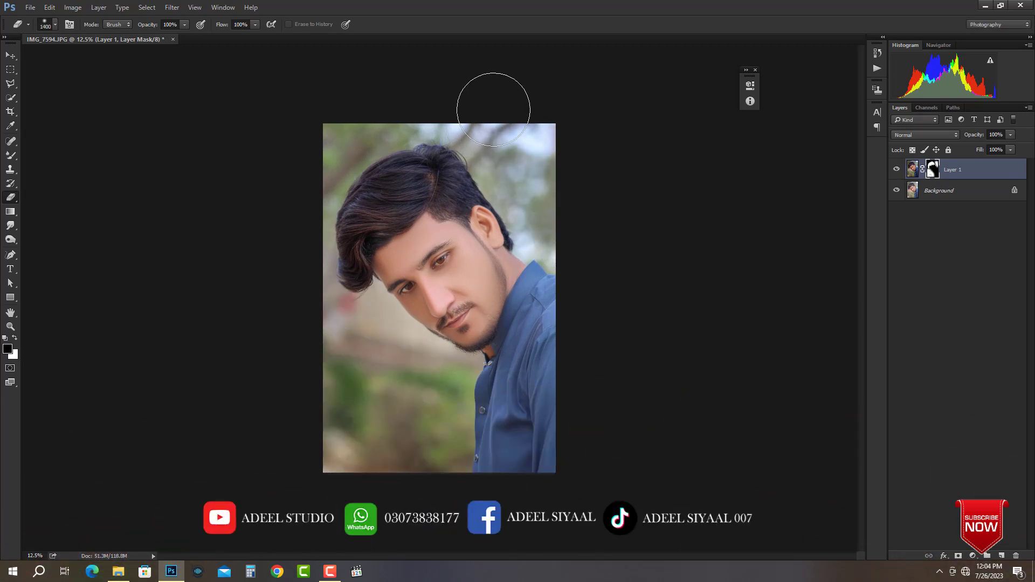
key("bracketright")
key("bracketleft")
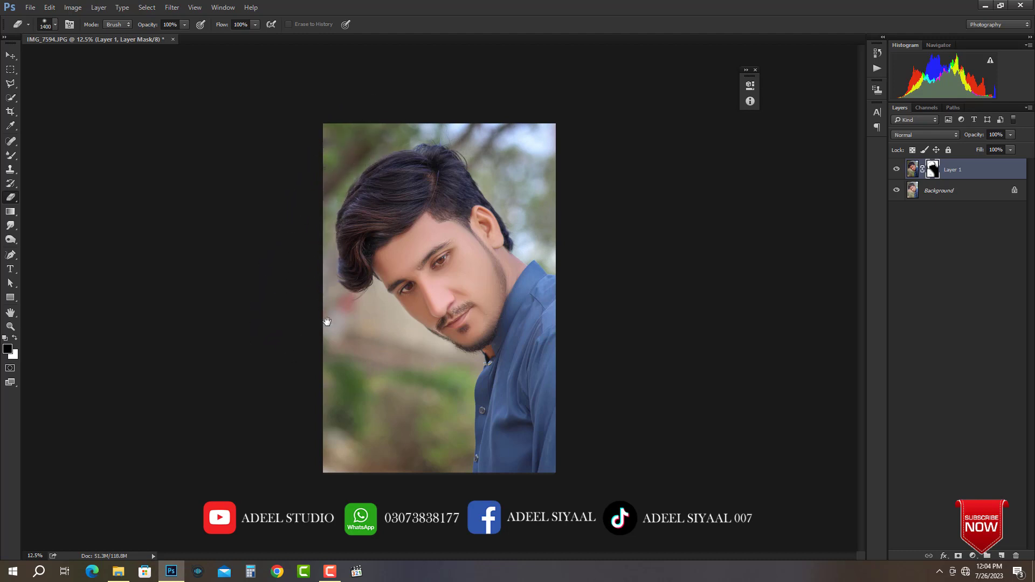
left_click(544, 257, "ctrl")
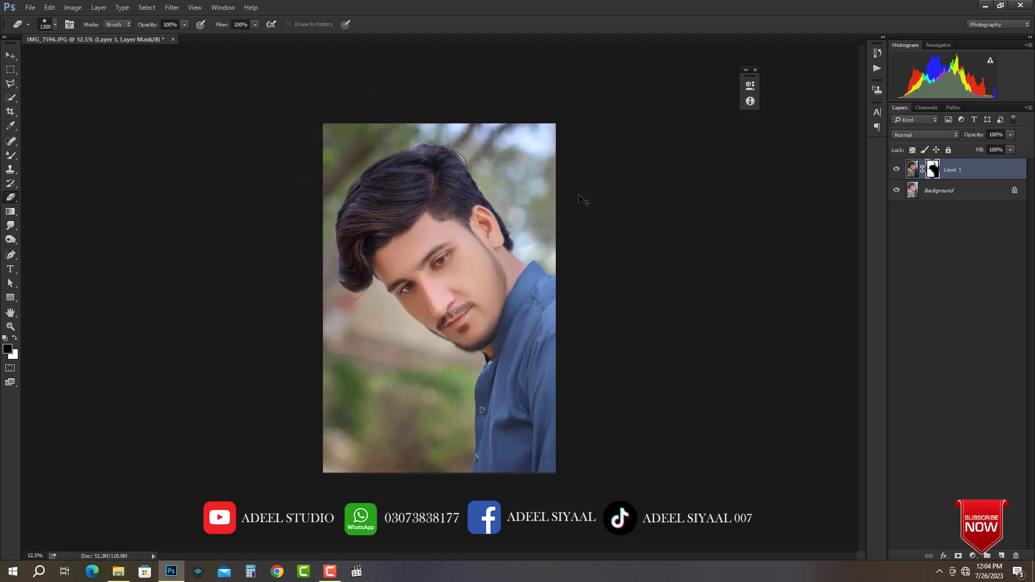
key("ctrl+e")
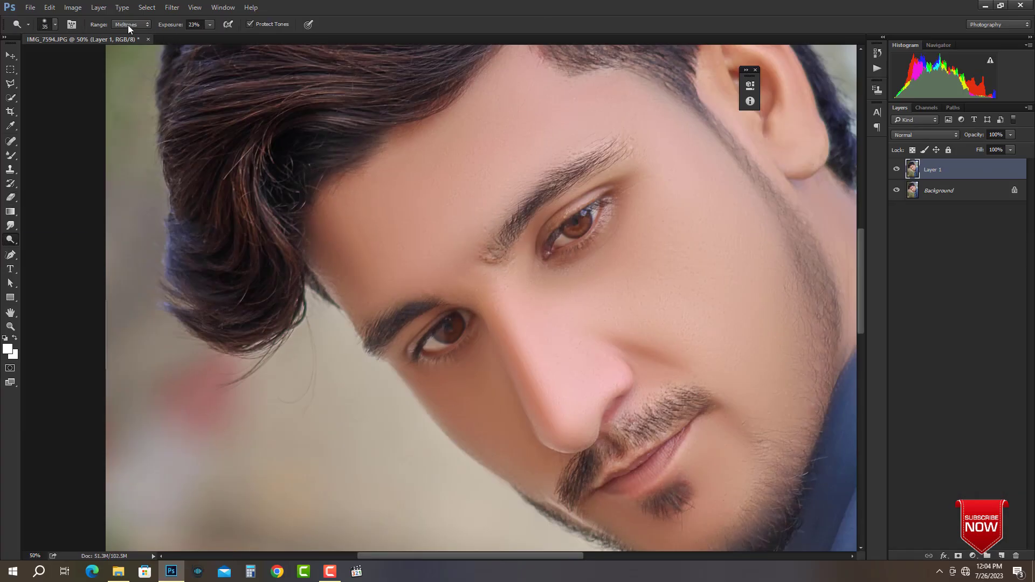
Step: Set the Dodge tool's range to Shadows and enlarge its brush to about size 500
left_click(130, 25)
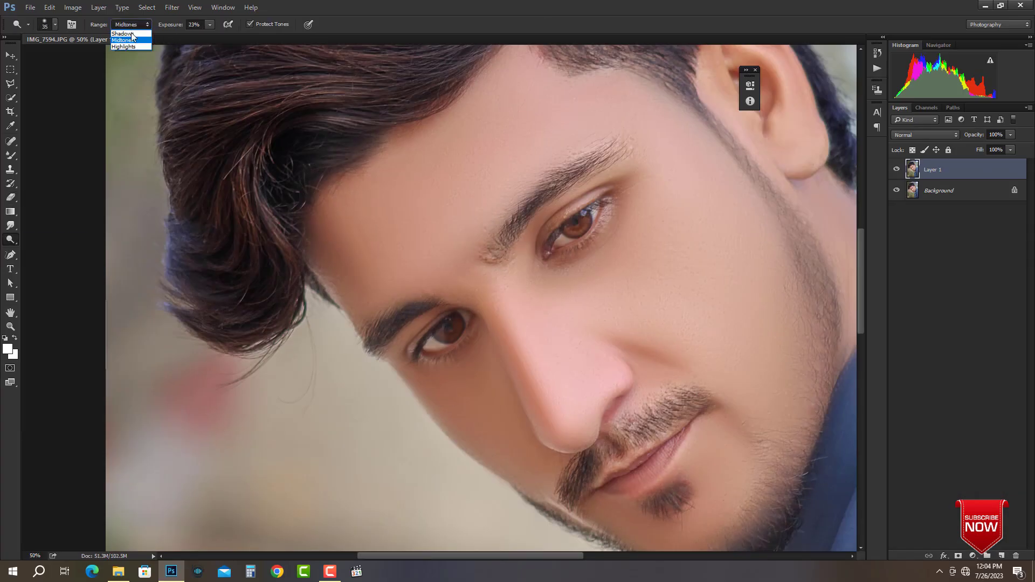
left_click(134, 40)
left_click(139, 25)
left_click(130, 34)
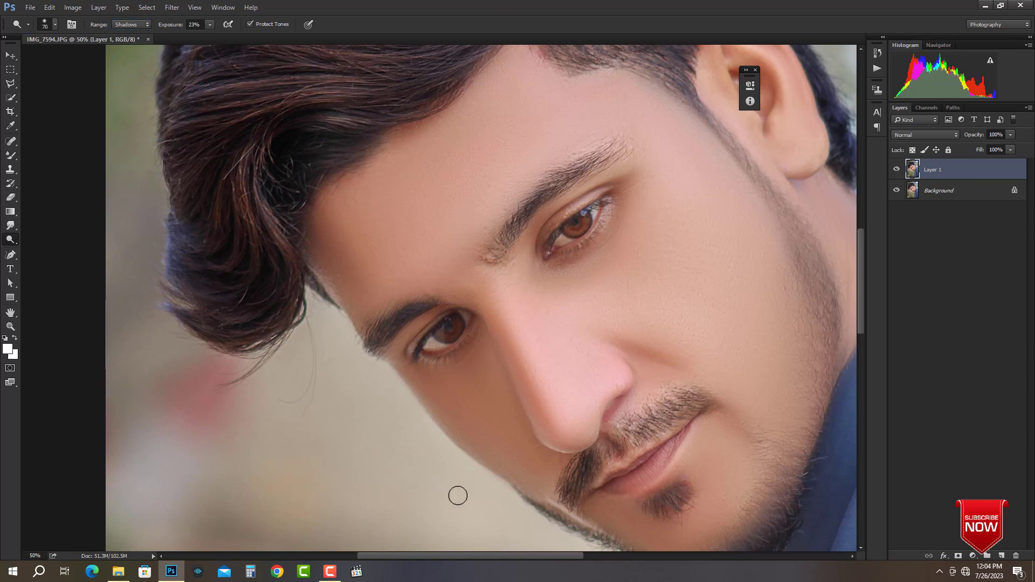
key("bracketright")
key("bracketright")
key("bracketright")
key("bracketright")
key("bracketright")
key("bracketright")
key("bracketright")
key("bracketright")
key("bracketright")
key("bracketright")
key("bracketright")
key("bracketright")
key("bracketright")
key("bracketright")
key("bracketright")
key("bracketright")
key("bracketright")
key("bracketright")
key("bracketright")
key("bracketright")
key("space")
left_click_drag(496, 447, 445, 382)
key("bracketleft")
key("bracketleft")
key("bracketleft")
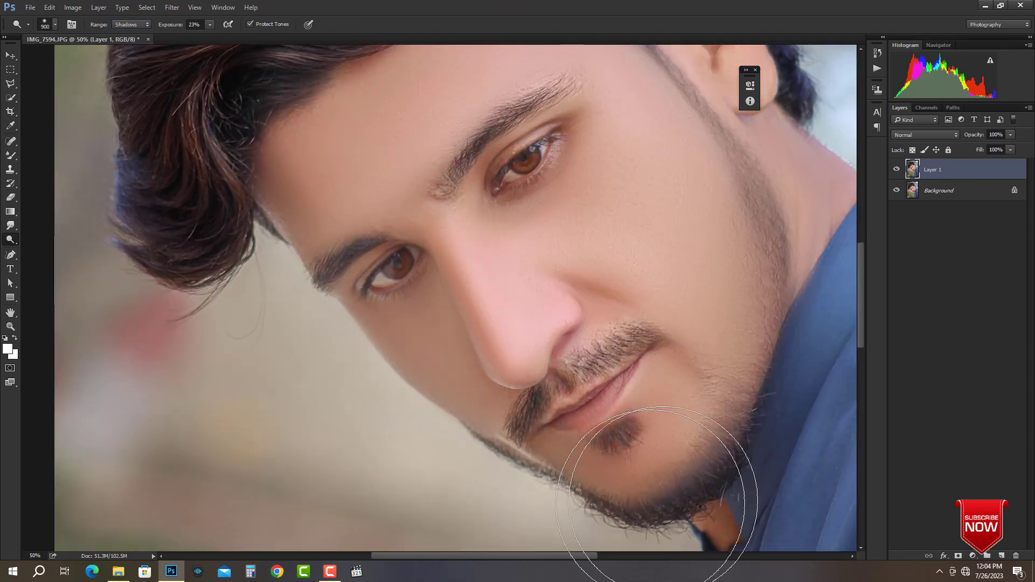
key("bracketleft")
key("bracketleft")
Step: Adjust Layer 1 with Levels: midtones 1.24, output black 6, a slightly lower output white, and a raised input black
key("ctrl+minus")
key("ctrl+minus")
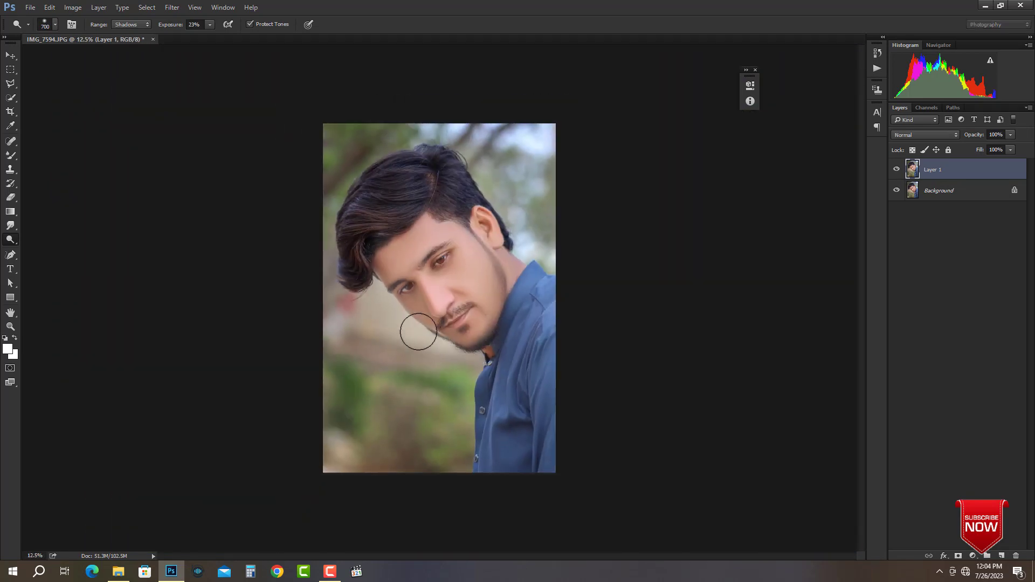
key("ctrl+minus")
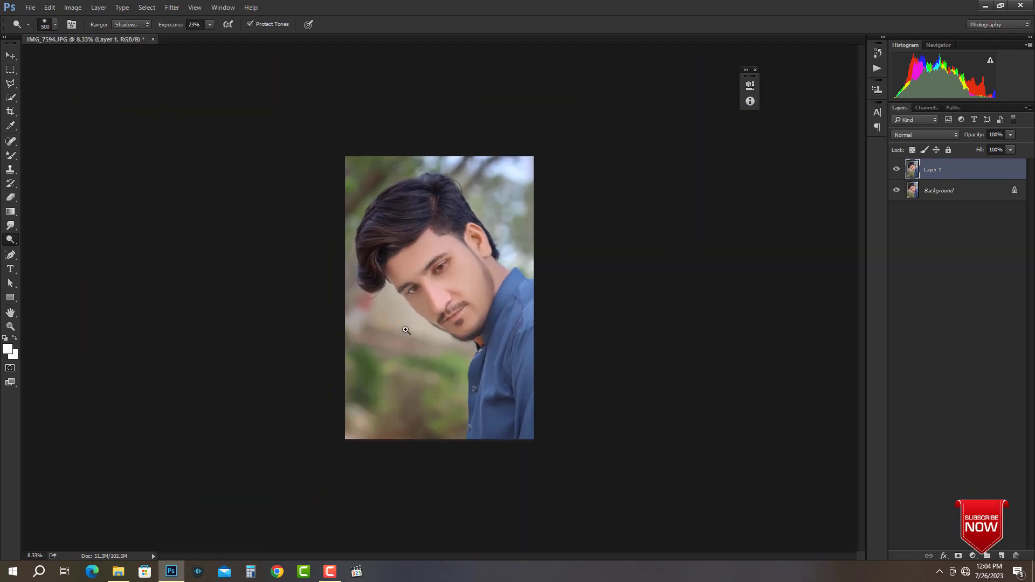
key("ctrl+plus")
key("m")
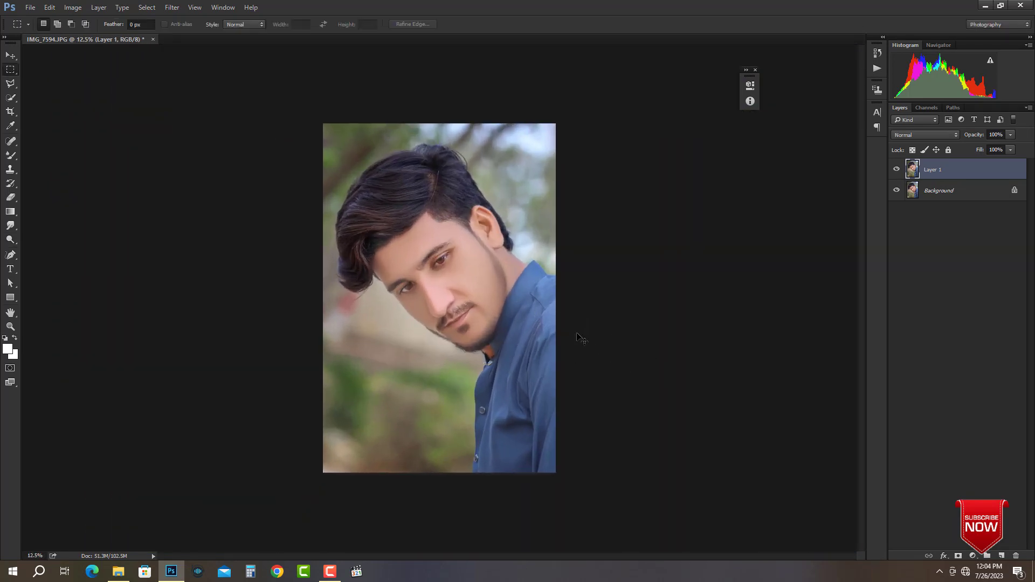
key("ctrl+l")
left_click_drag(677, 263, 668, 264)
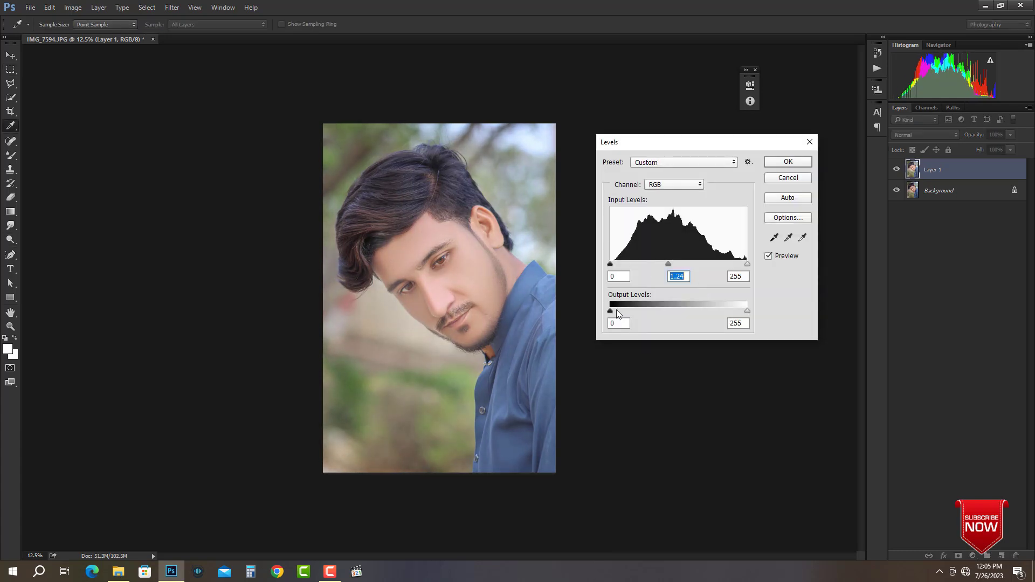
left_click_drag(613, 314, 613, 313)
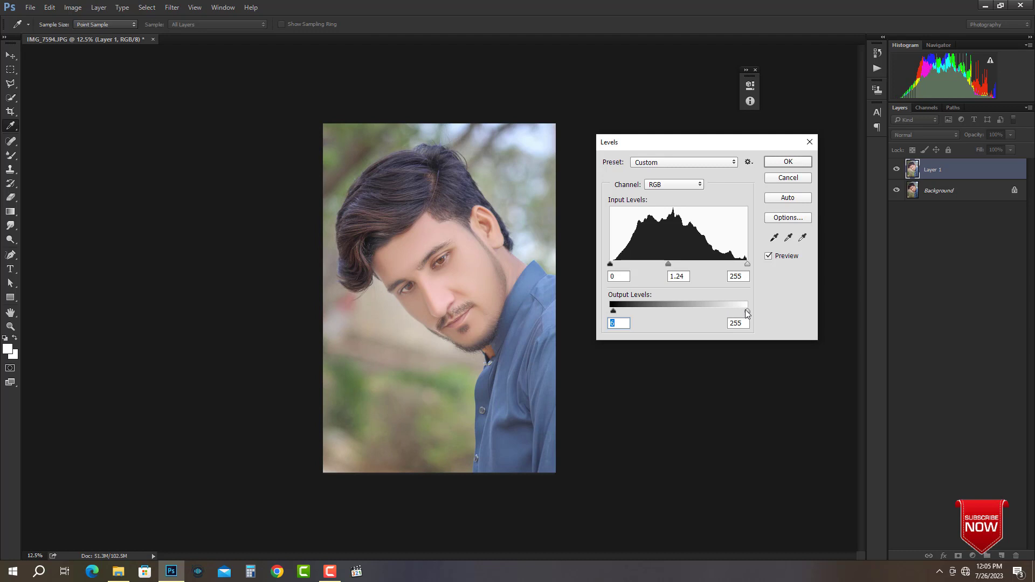
left_click_drag(746, 309, 743, 309)
left_click_drag(613, 267, 625, 265)
key("Return")
Step: Duplicate Layer 1 and apply Reduce Noise with strength 8, preserve details 6%, reduce color noise 6% and sharpen details 35%
left_click(431, 233, "ctrl")
left_click(425, 231, "ctrl")
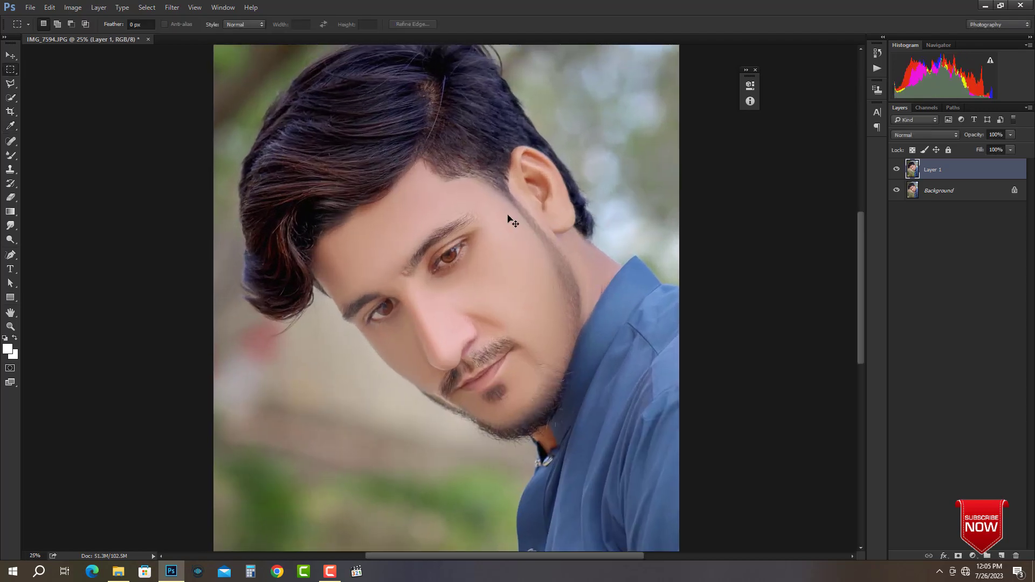
key("ctrl+e")
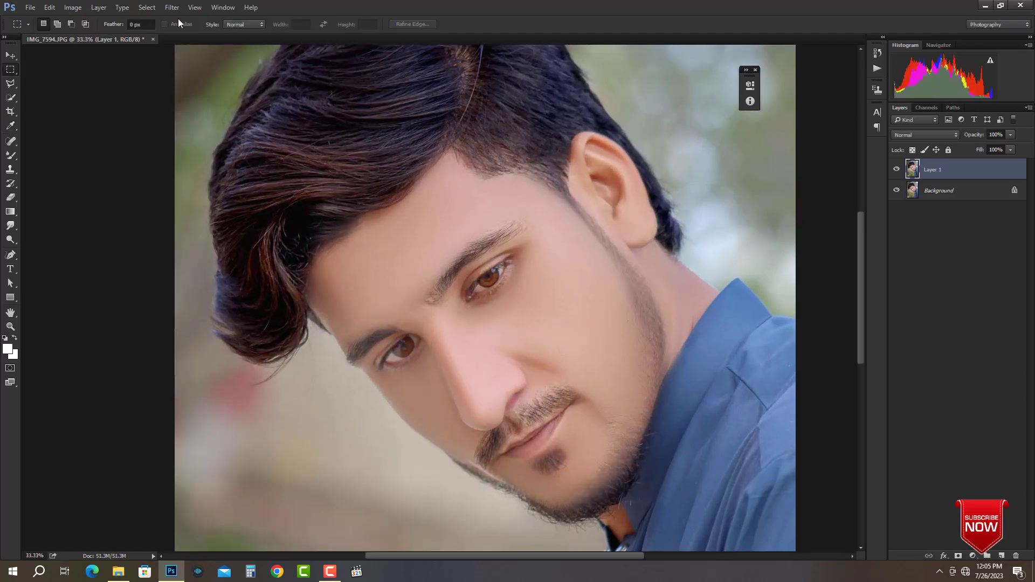
left_click(173, 8)
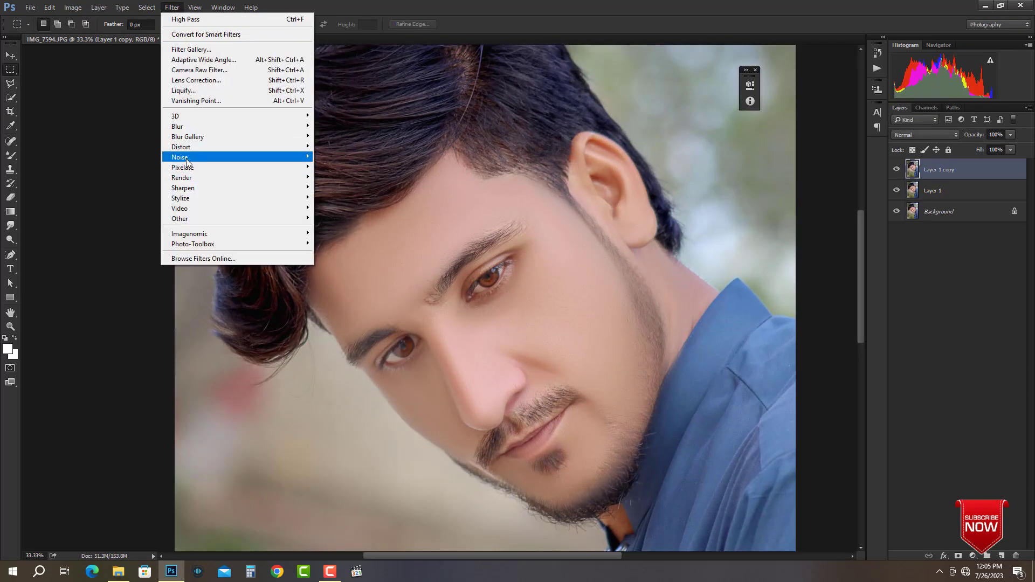
mouse_move(205, 157)
left_click(360, 197)
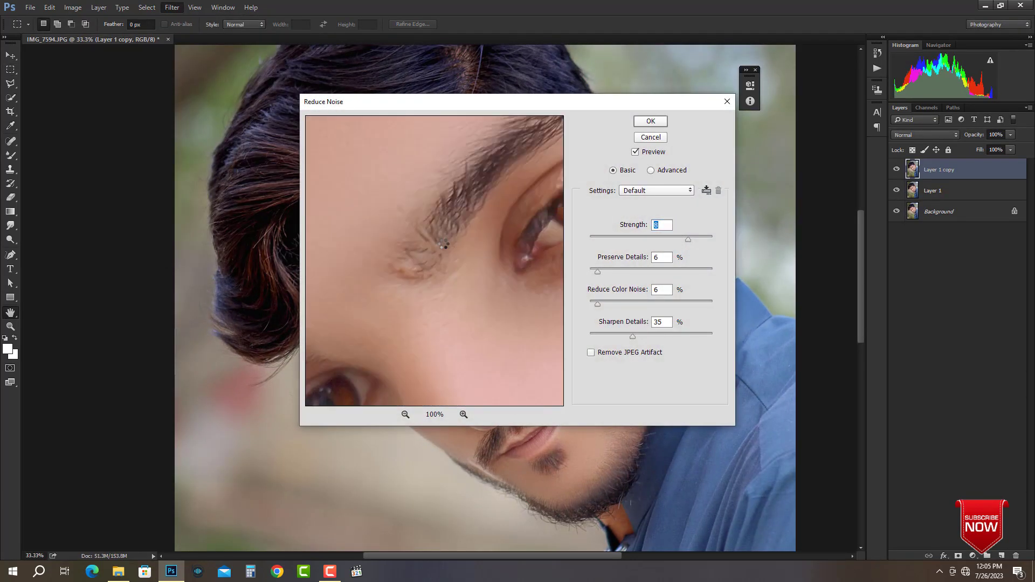
key("Return")
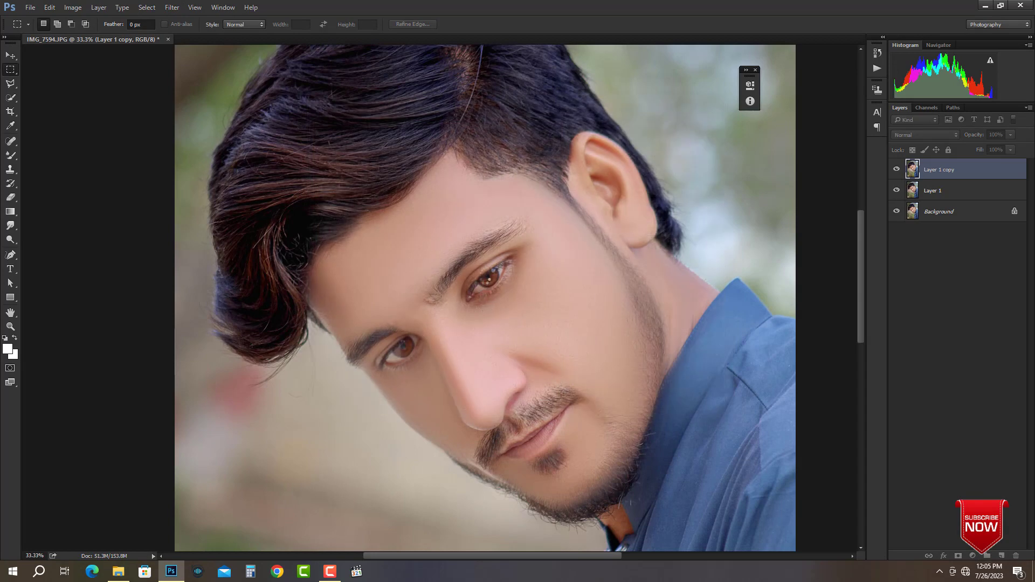
Step: Sharpen a further layer copy with Unsharp Mask at amount 113% and radius about 4.3 pixels, and merge the copies into Layer 1
left_click(377, 261, "alt")
left_click(377, 261, "alt")
key("ctrl+j")
left_click(172, 7)
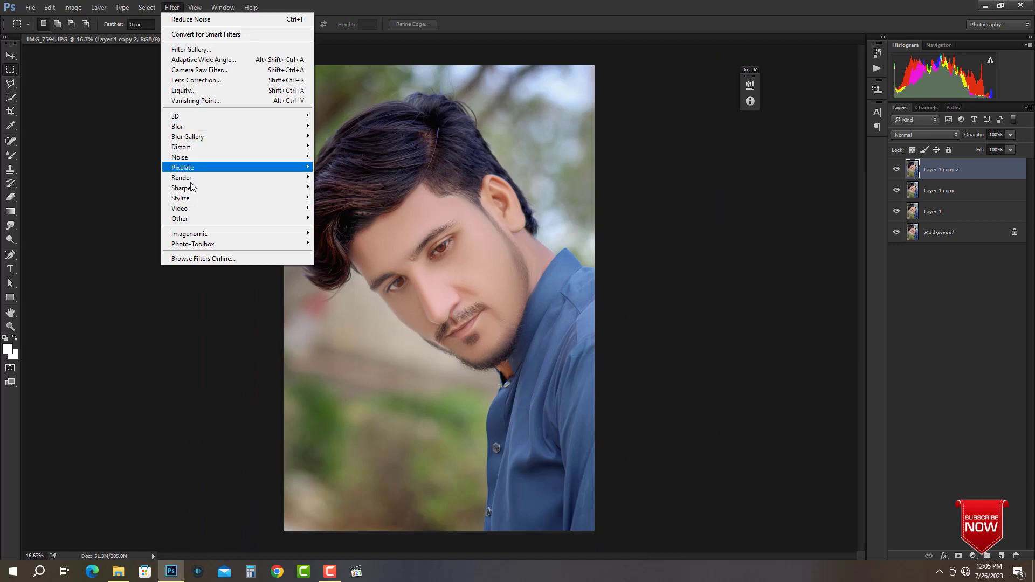
mouse_move(191, 186)
left_click(345, 240)
left_click(478, 294, "ctrl")
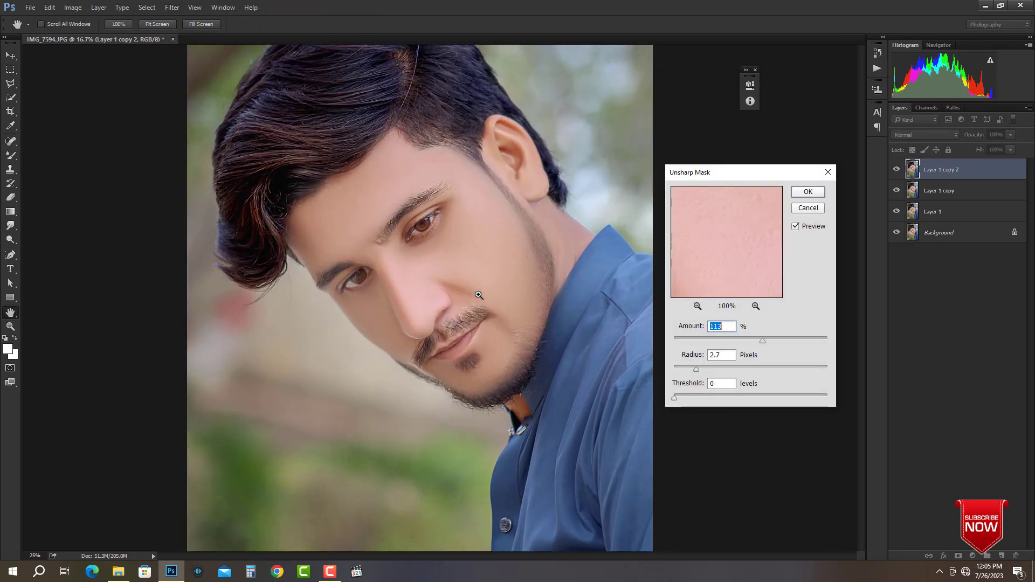
left_click(478, 295, "ctrl")
left_click(706, 369)
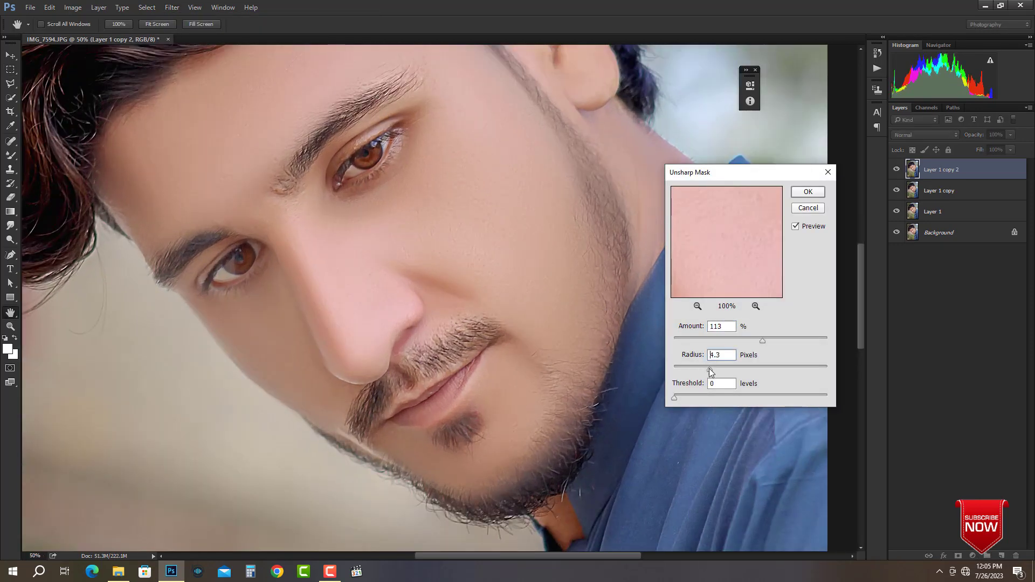
key("Return")
left_click(404, 291, "alt")
left_click(404, 294, "alt")
left_click(404, 293, "alt")
left_click(574, 233, "alt")
left_click(575, 234, "ctrl")
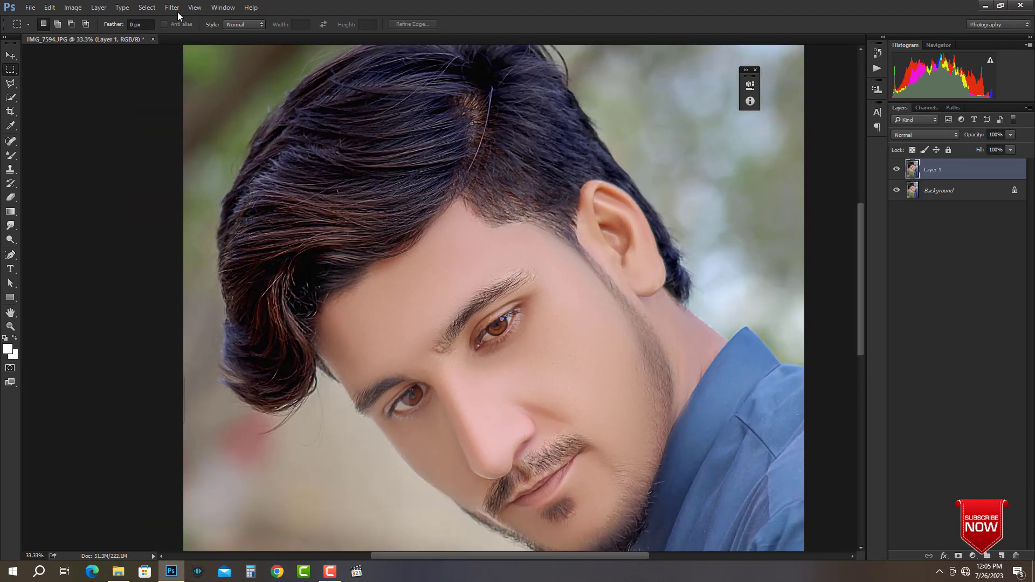
Step: Grade Layer 1 in Camera Raw with the user preset Indoor white at an amount of 65
left_click(176, 10)
left_click(232, 69)
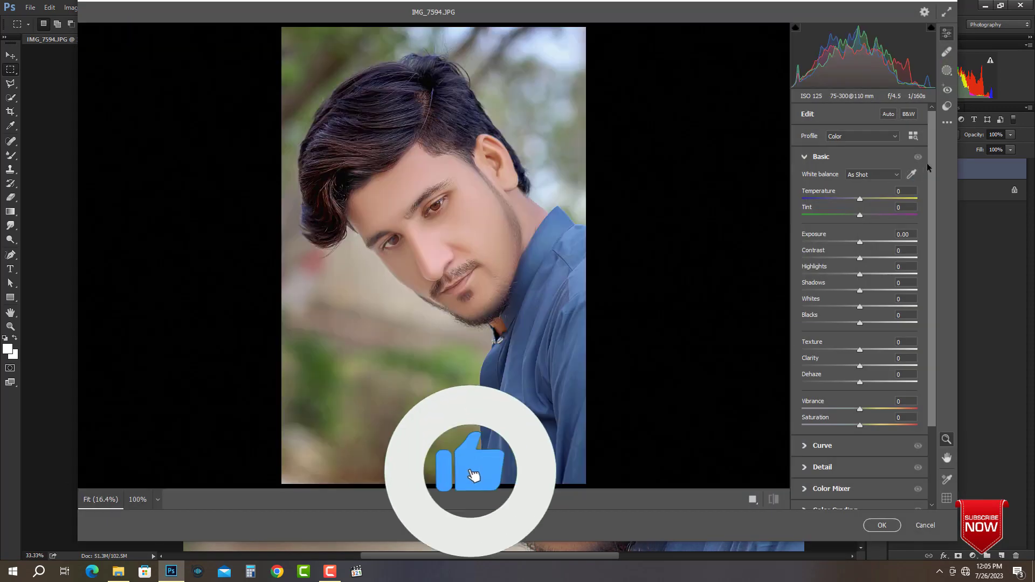
left_click(947, 106)
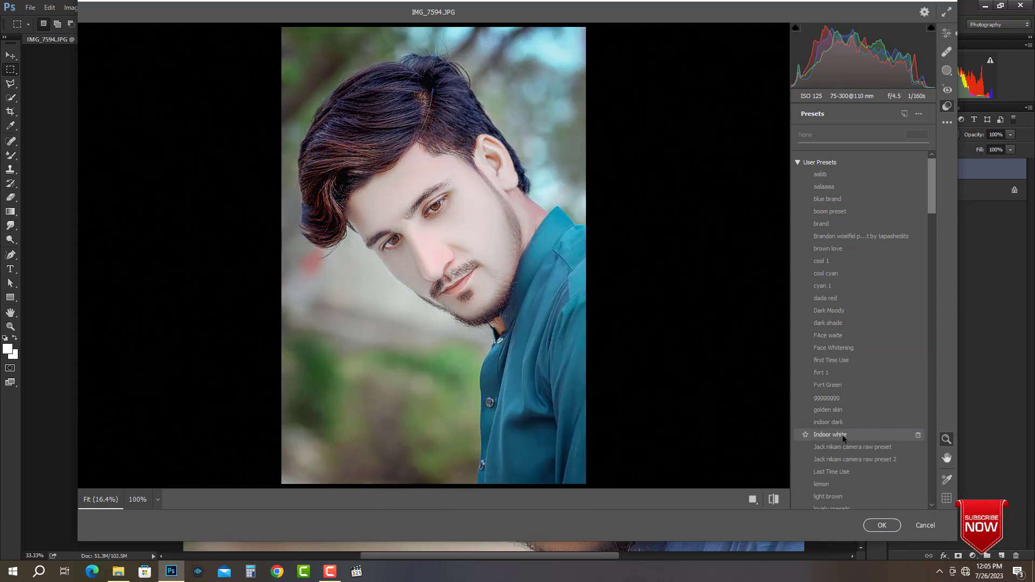
left_click(842, 434)
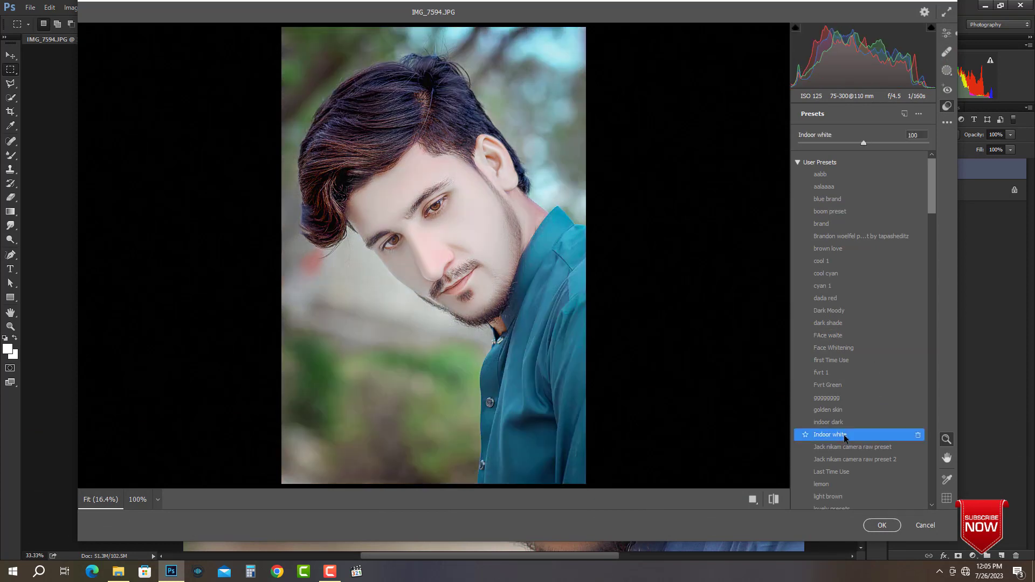
left_click(888, 143)
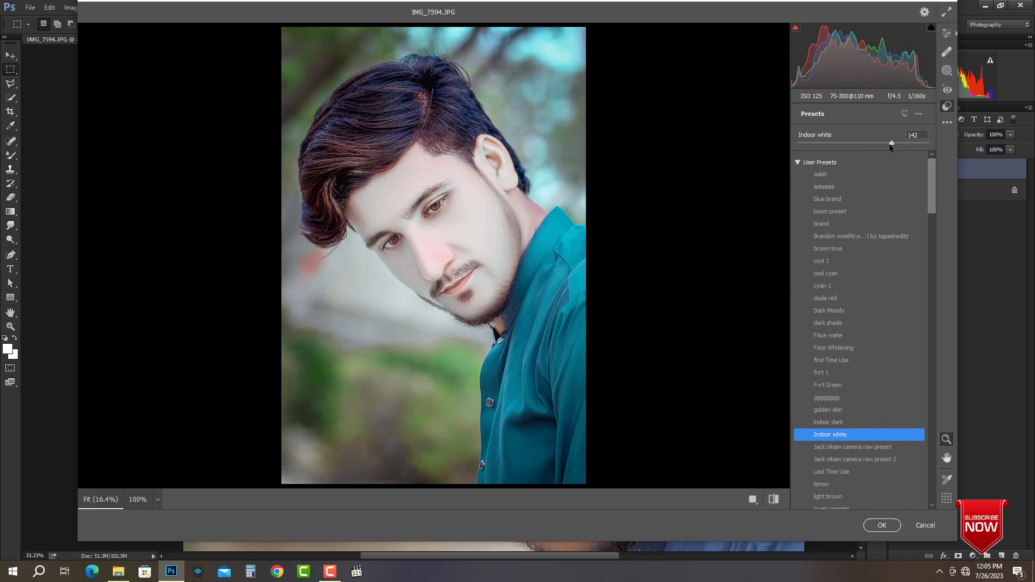
left_click_drag(888, 143, 839, 144)
left_click(416, 296)
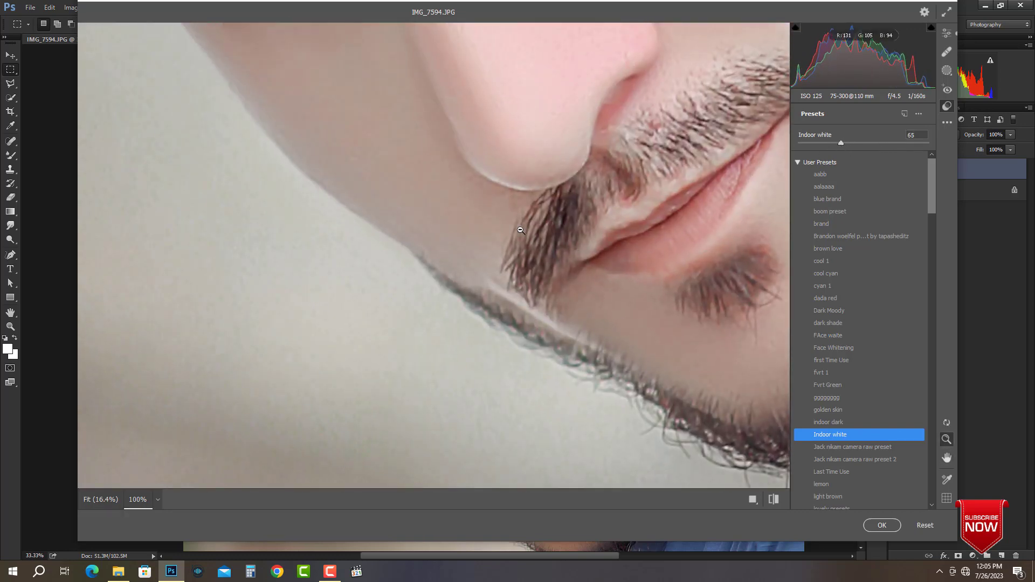
key("Return")
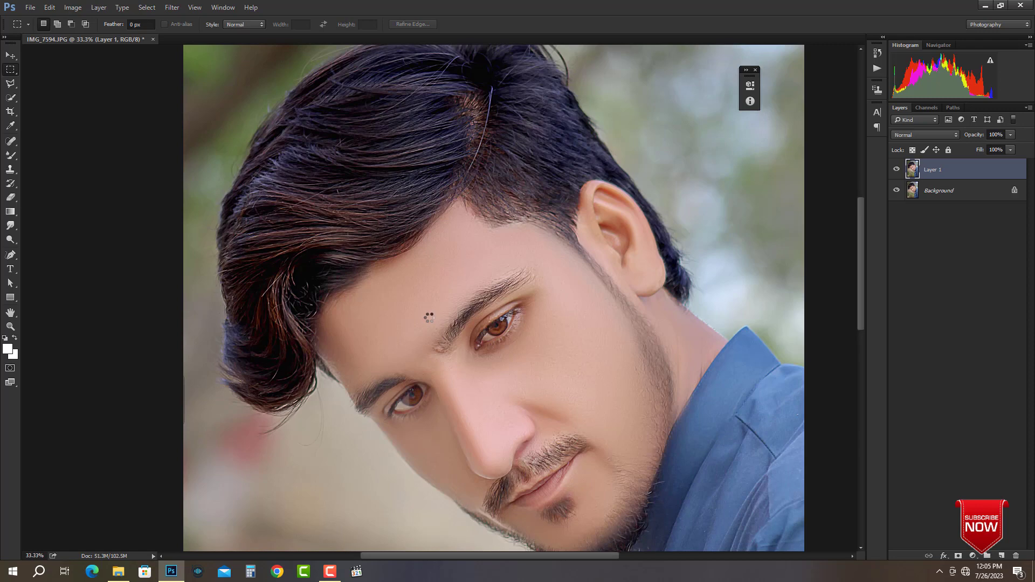
Step: Merge the graded Layer 1 into the Background
key("ctrl+minus")
key("ctrl+minus")
key("ctrl+minus")
key("ctrl+minus")
key("ctrl+plus")
key("ctrl+plus")
key("super")
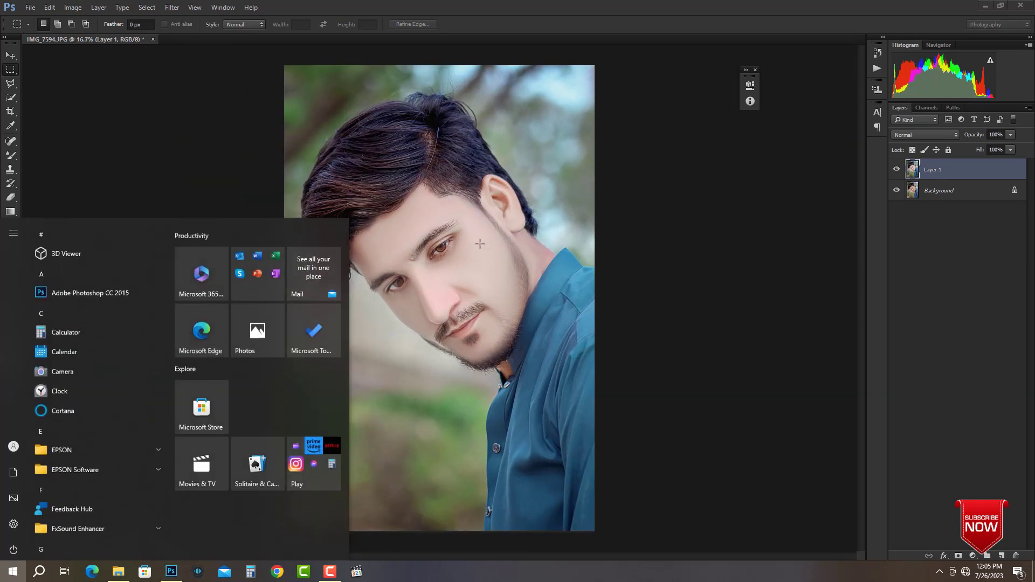
key("super")
key("ctrl+e")
left_click(449, 207, "ctrl")
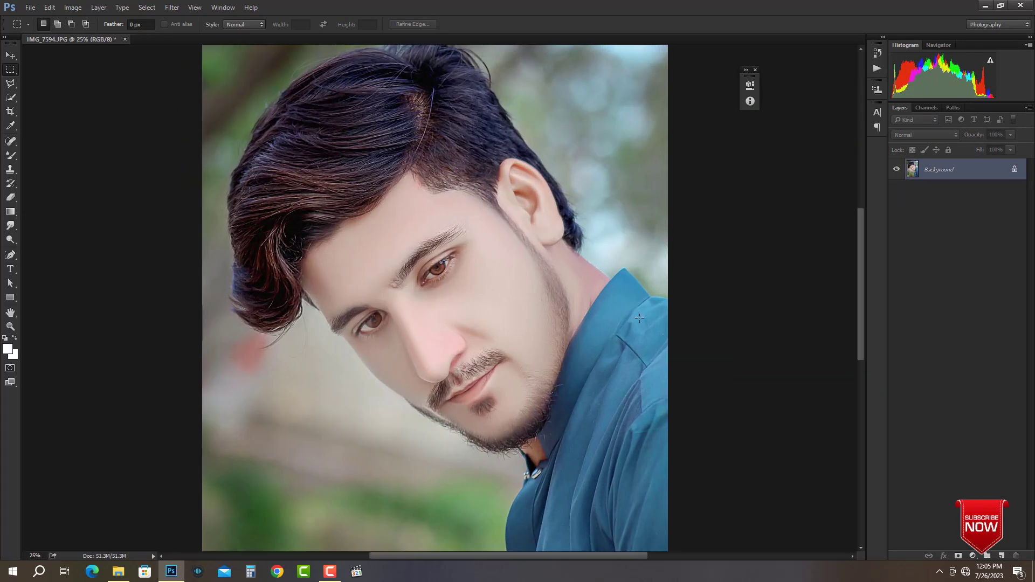
Step: Darken the shadows of the Background with Levels by raising the input black level
key("ctrl+l")
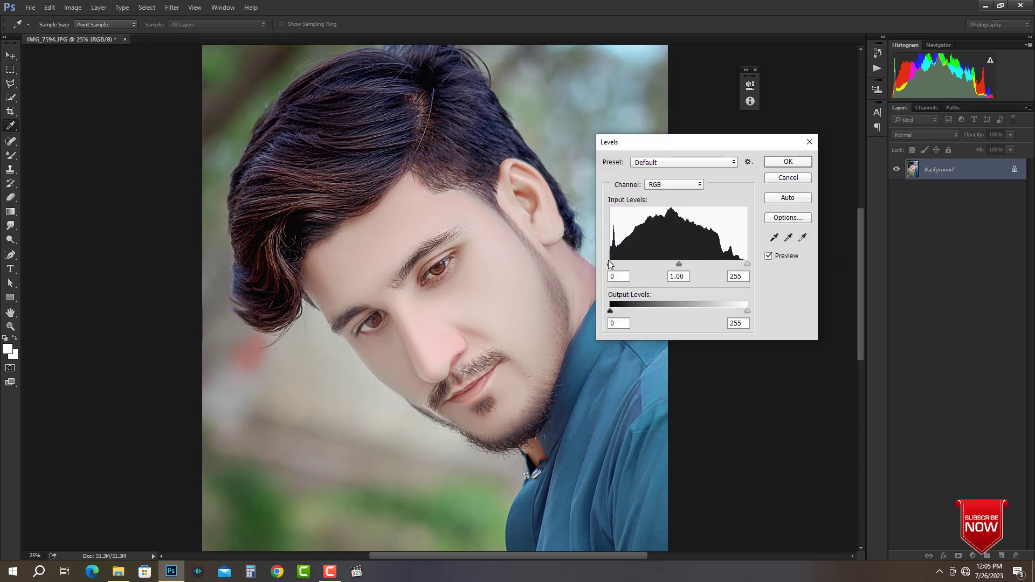
left_click_drag(625, 268, 619, 271)
key("Return")
scroll(454, 322, "down", 3)
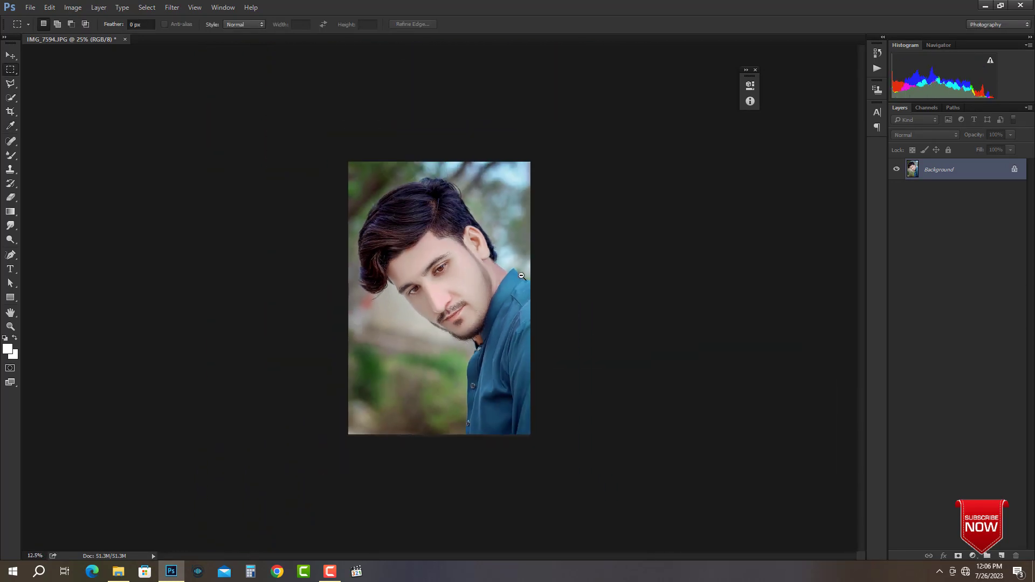
scroll(465, 293, "up", 2)
Step: Brighten the eyes on a duplicate layer with the Dodge tool at about size 250, and merge it into the Background
key("ctrl+j")
scroll(465, 292, "up", 2)
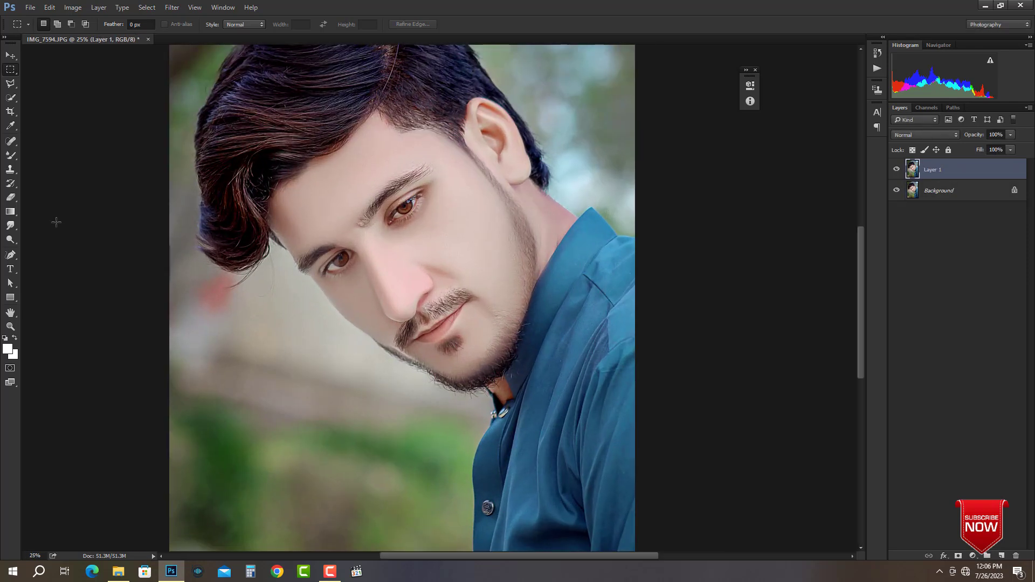
key("o")
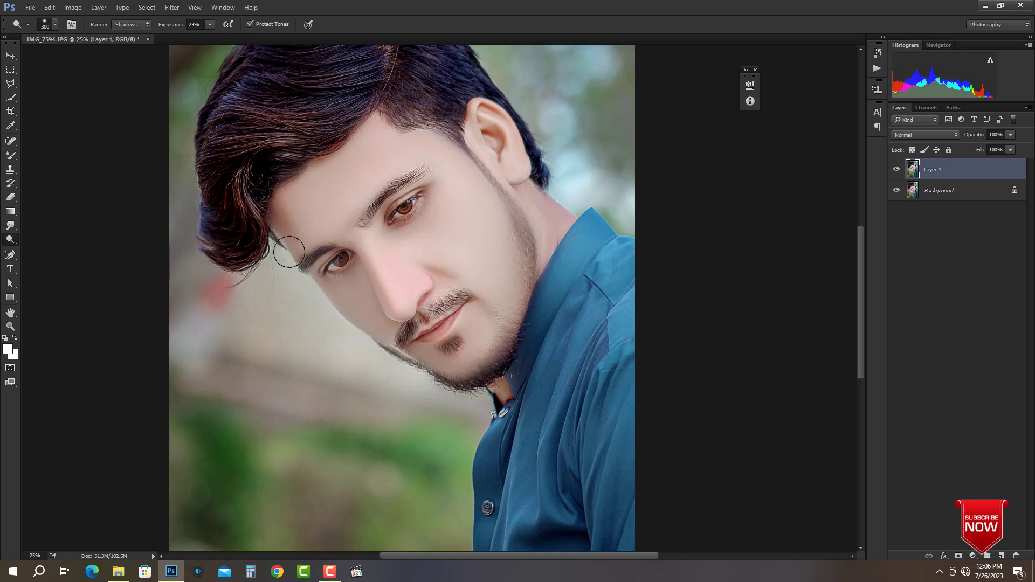
scroll(443, 275, "down", 1)
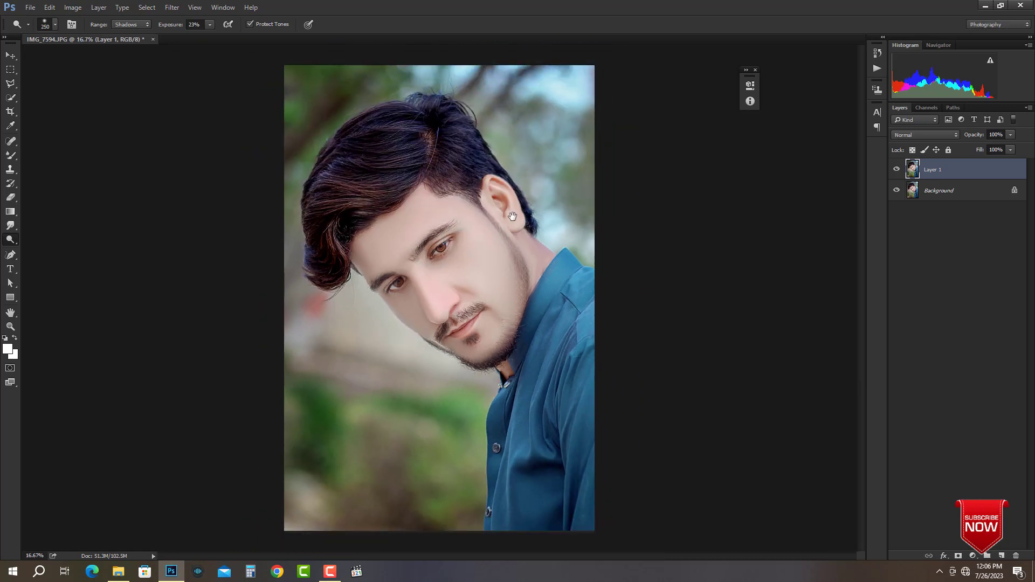
scroll(410, 289, "down", 1)
key("ctrl+e")
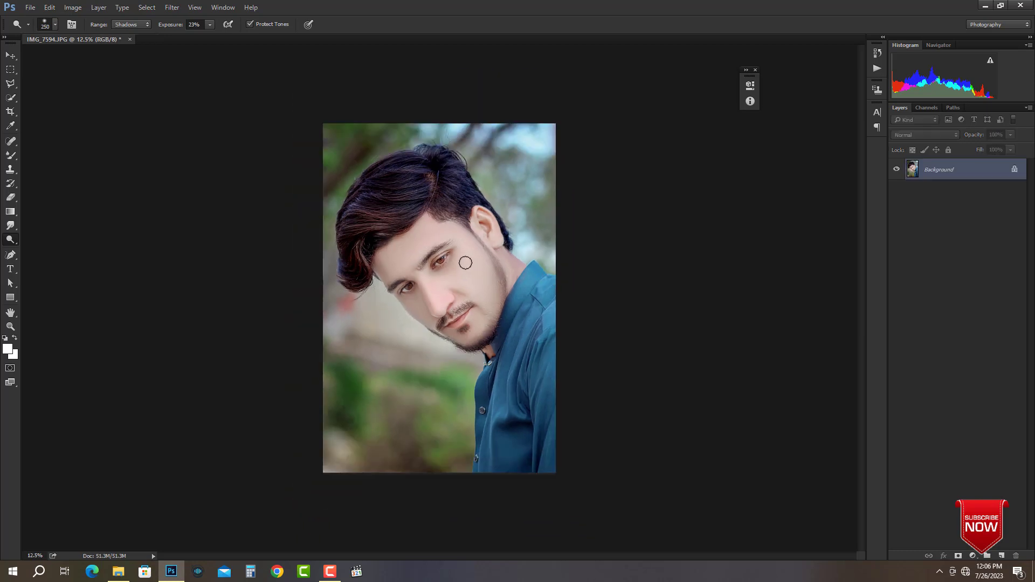
Step: Deepen the blacks of the merged Background a little with a small input black increase in Levels
scroll(462, 261, "up", 1)
key("ctrl+l")
left_click_drag(613, 266, 613, 268)
key("Return")
Step: Brighten the highlights of the portrait with Levels by slightly lowering the input white level
scroll(419, 328, "up", 1)
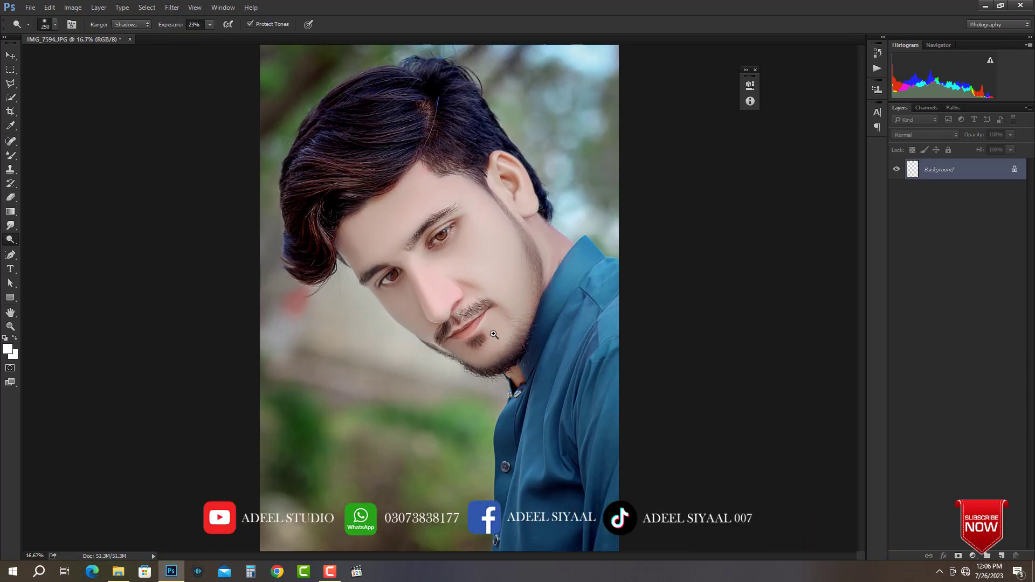
key("ctrl+l")
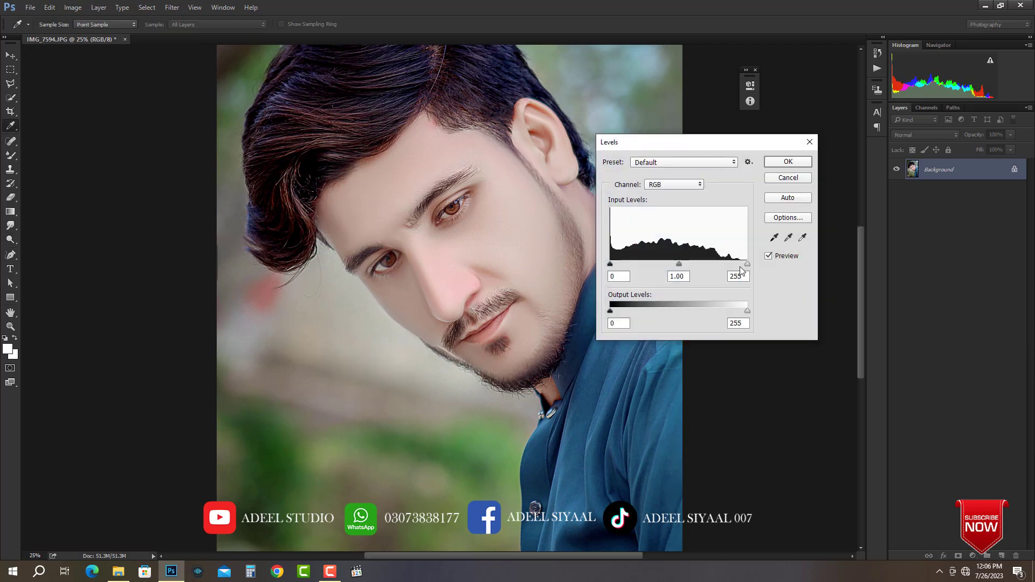
left_click_drag(740, 270, 746, 270)
key("Return")
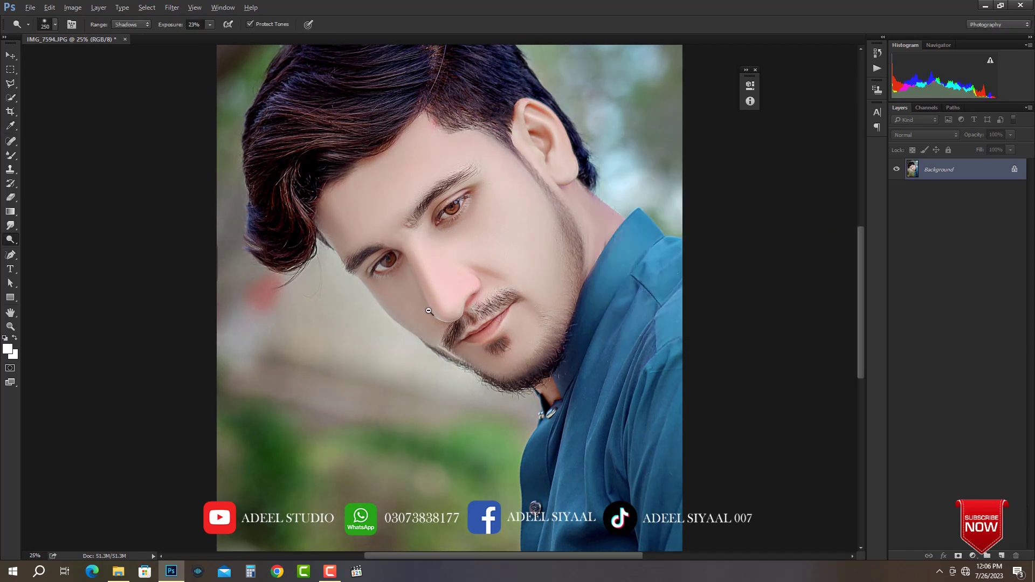
Step: Duplicate the Background layer twice and open the Camera Raw Filter on the top copy
scroll(537, 288, "down", 2)
key("ctrl+j")
key("ctrl+j")
left_click(172, 7)
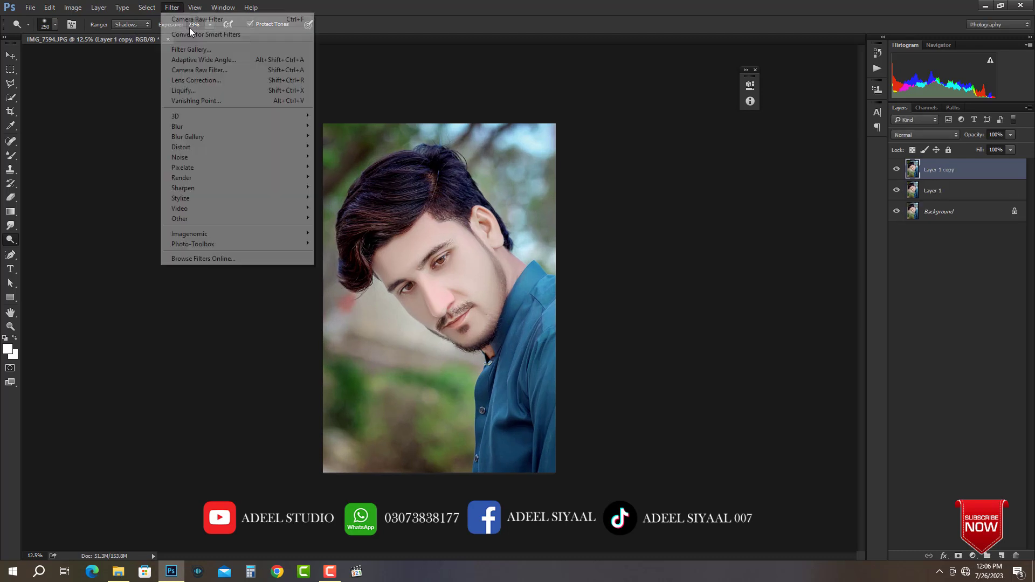
left_click(220, 69)
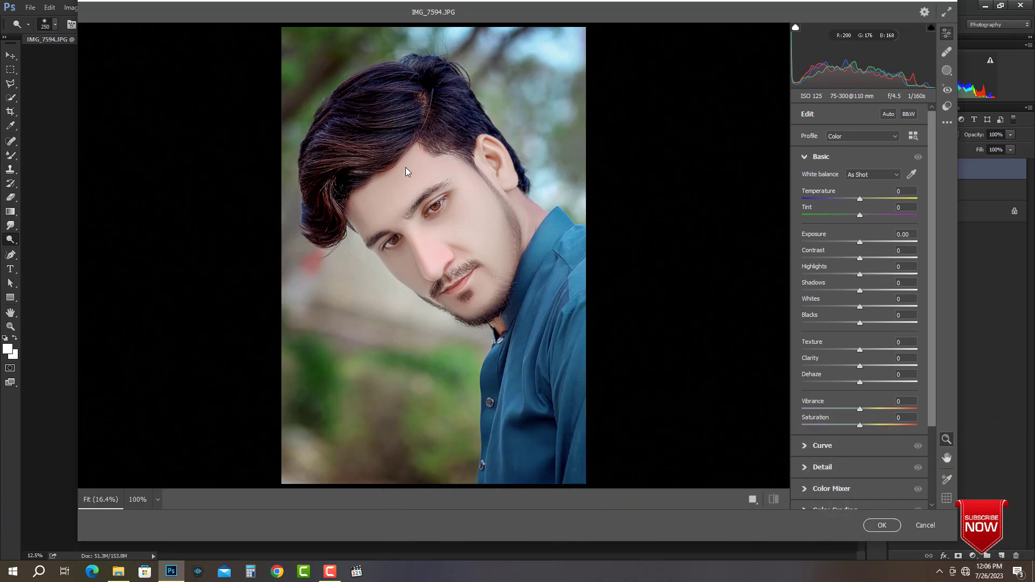
Step: Apply Camera Raw with Exposure +0.10, Highlights -29, Shadows +15, Blacks +21, Texture +10 and Clarity +15 to the top copy
left_click(383, 142)
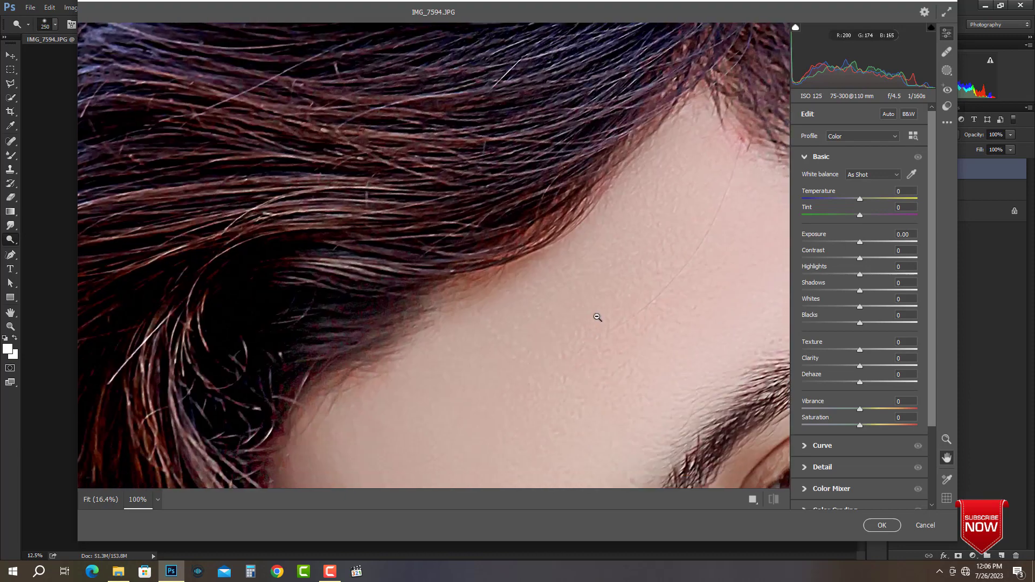
left_click(597, 317)
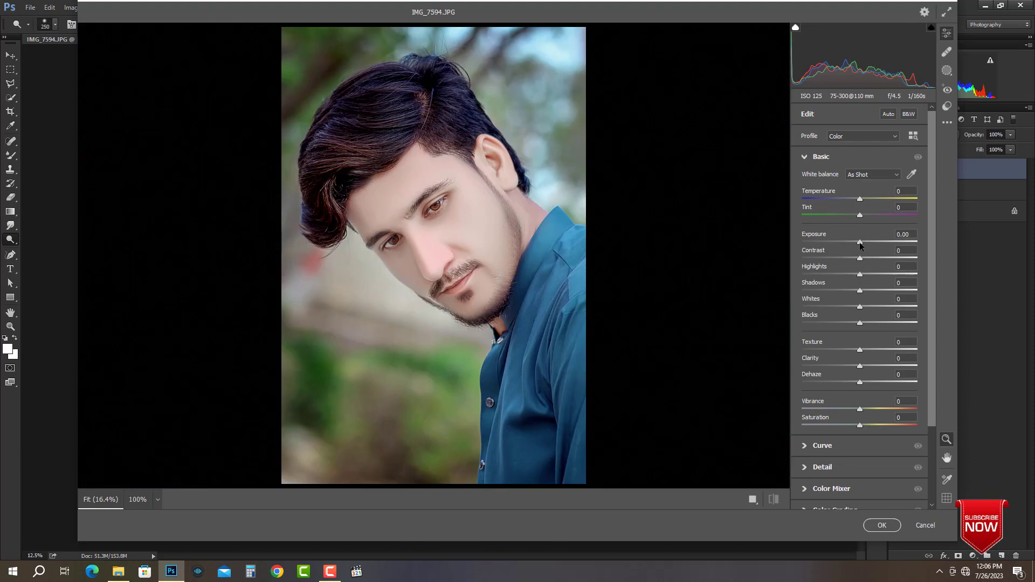
left_click_drag(860, 244, 861, 245)
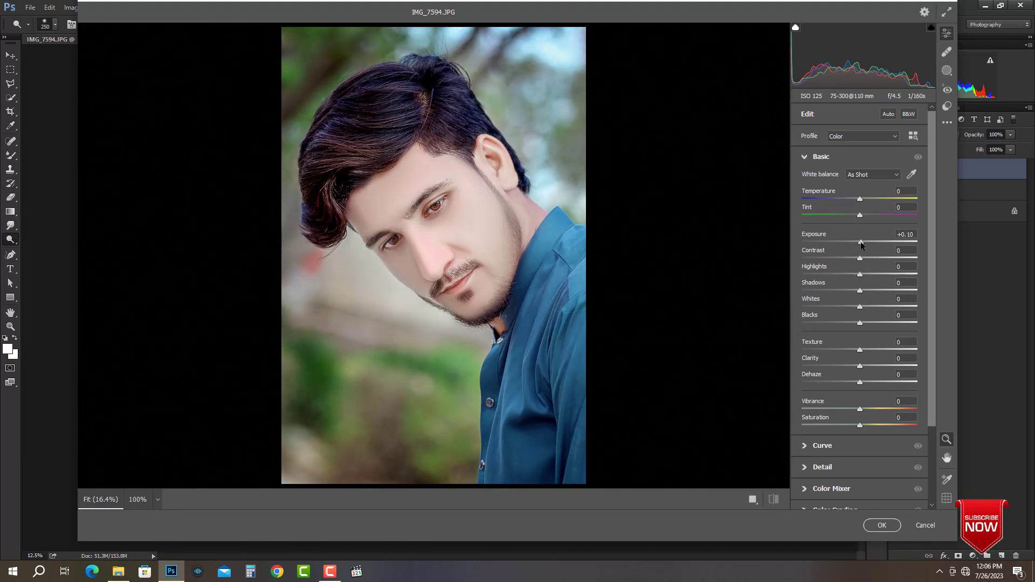
left_click(427, 231)
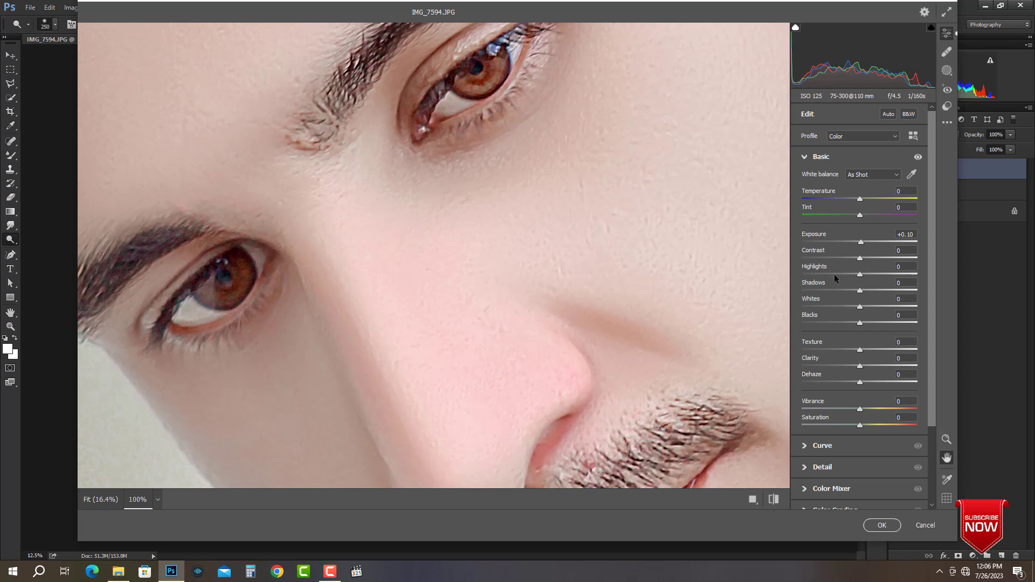
left_click_drag(834, 276, 870, 358)
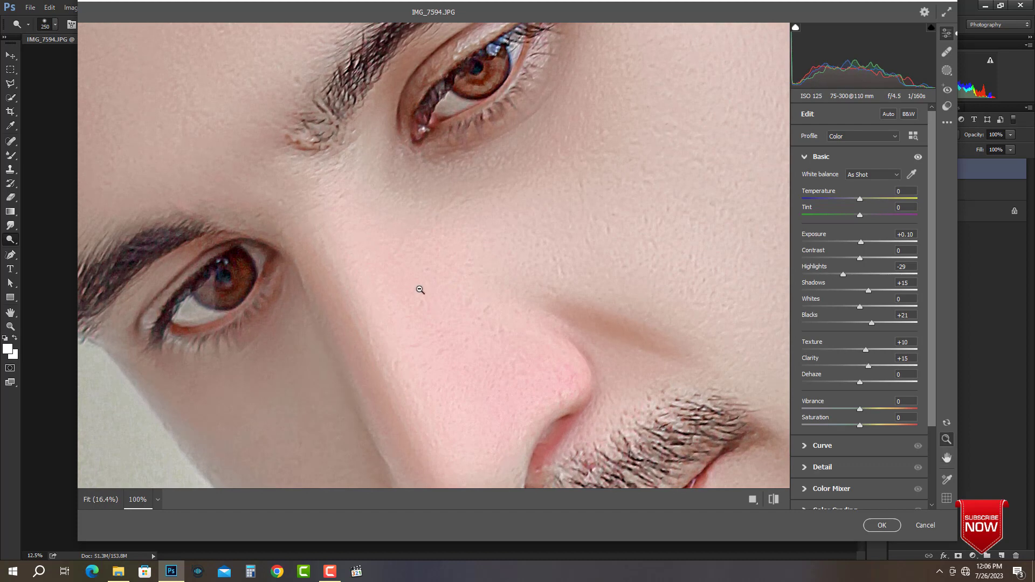
left_click(421, 289, "ctrl")
key("Return")
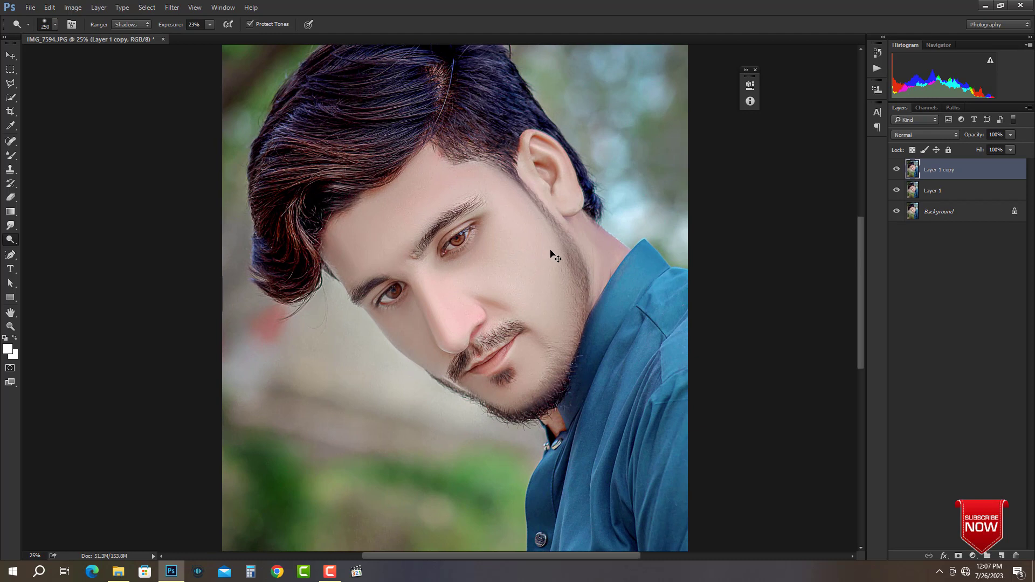
Step: Strongly desaturate the Reds, Blues and Magentas of the top copy with Hue/Saturation, setting the Magentas' saturation to -89
key("ctrl+u")
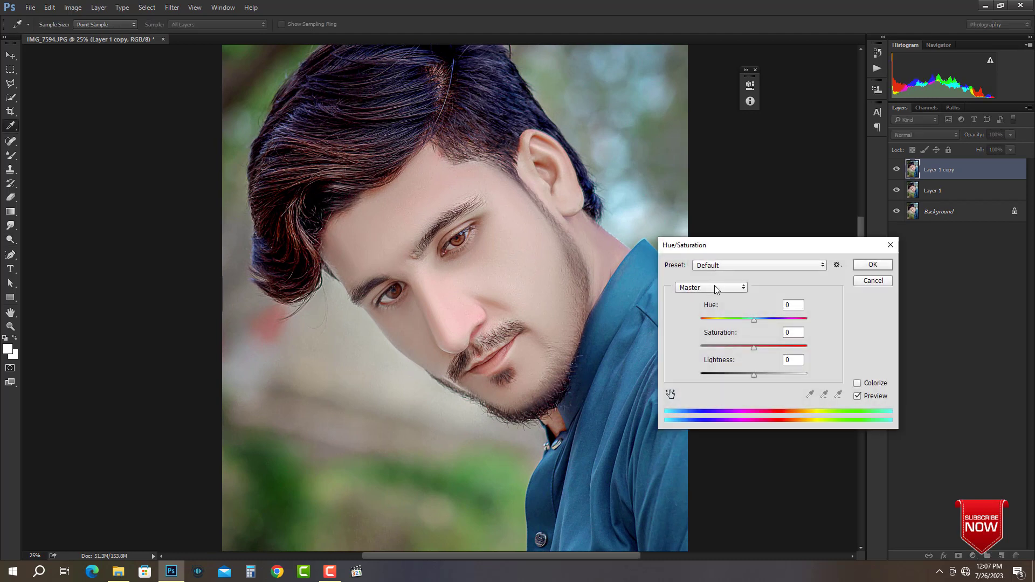
left_click(715, 288)
left_click(691, 306)
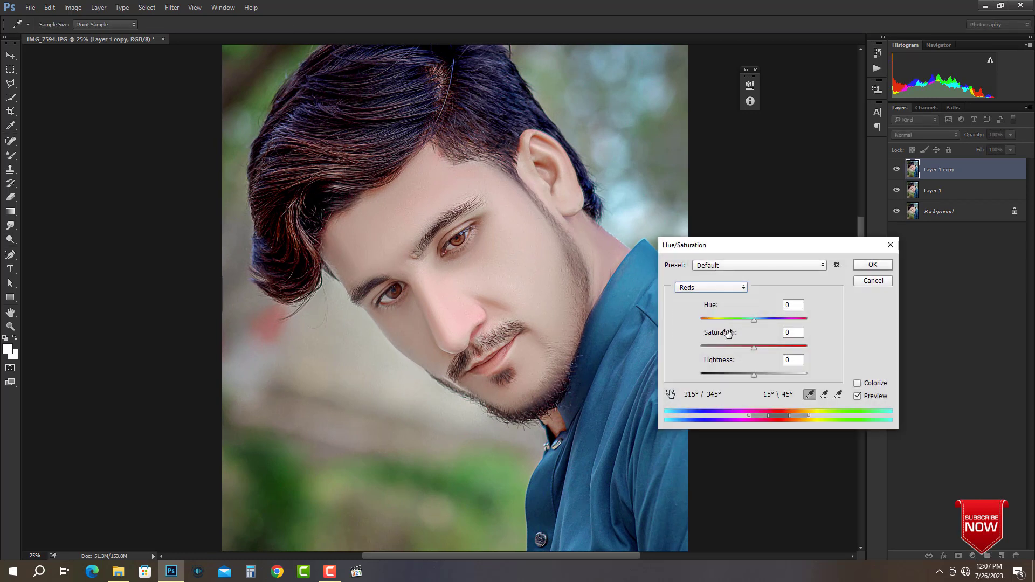
left_click_drag(754, 347, 710, 348)
left_click(712, 289)
left_click(698, 332)
left_click(713, 290)
left_click(694, 343)
Step: Set the Master saturation to -36 and lightness to about -29, and apply the Hue/Saturation adjustment
left_click(718, 291)
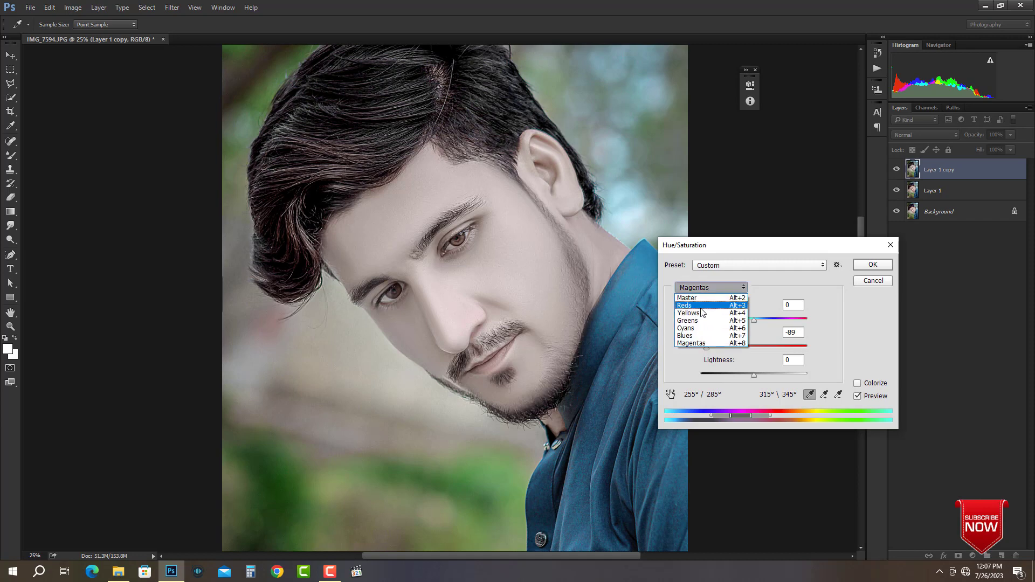
left_click(717, 296)
left_click_drag(753, 374, 735, 373)
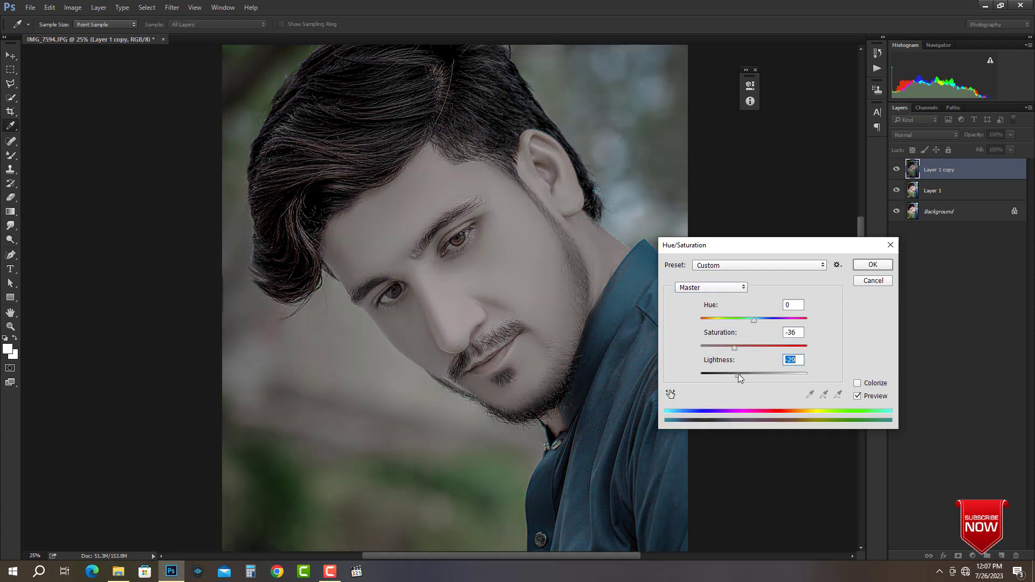
key("Return")
key("o")
key("i")
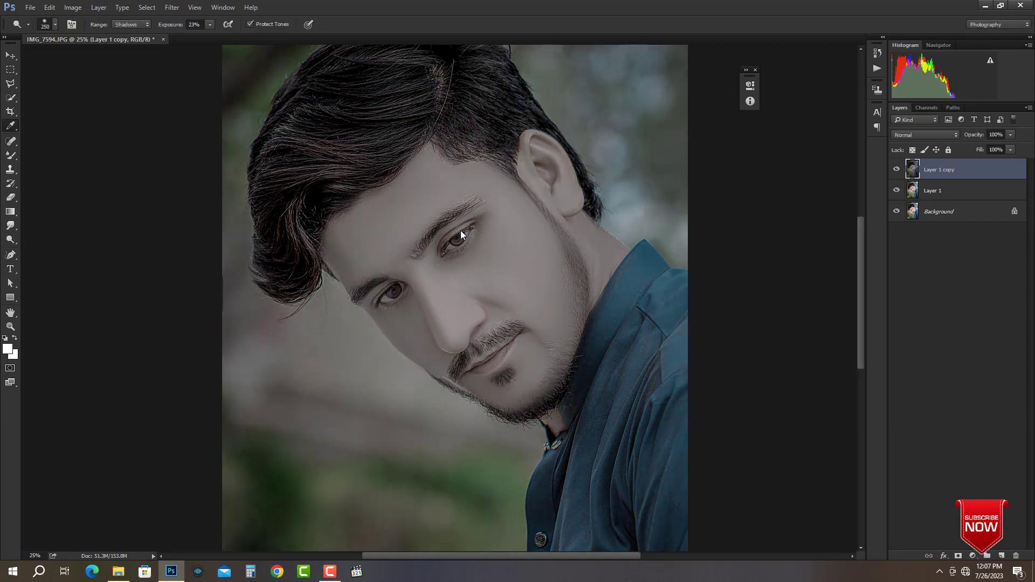
key("ctrl+l")
left_click(774, 181)
Step: Add a layer mask to the darkened top copy, invert it to black and switch to the Eraser tool
left_click(958, 556)
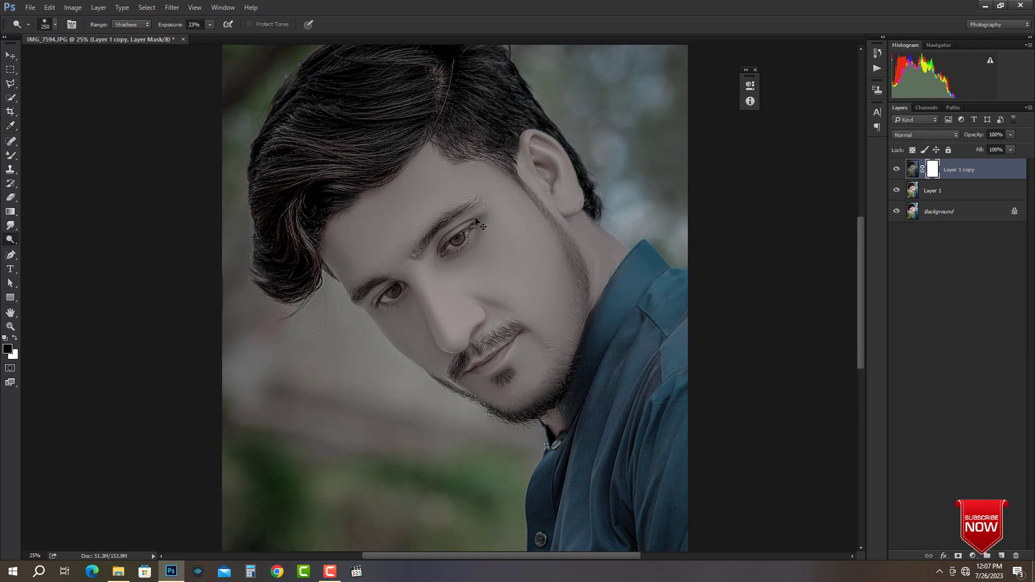
key("ctrl+i")
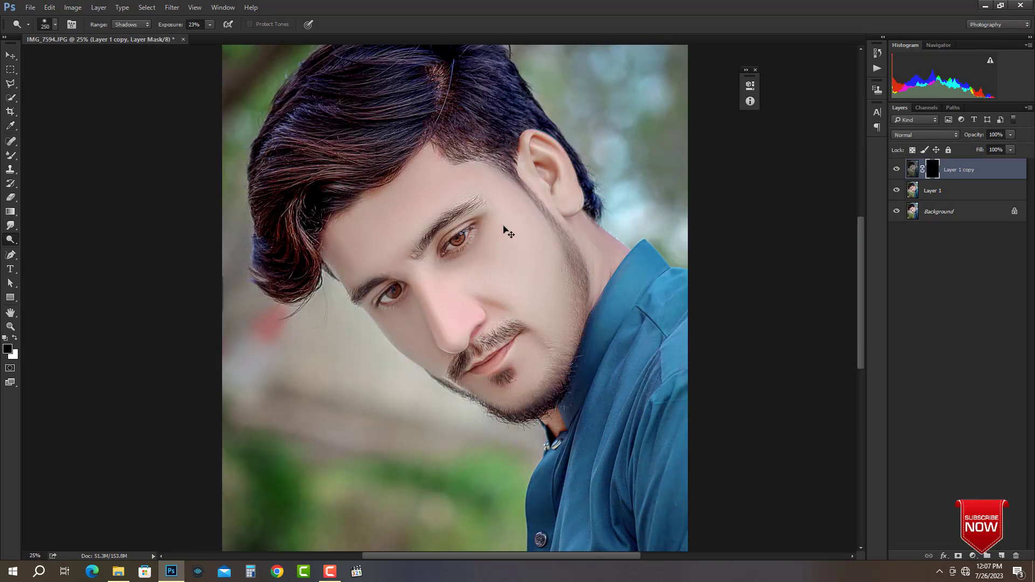
left_click(5, 198)
Step: Reveal the dark desaturated layer over the front curl of the hair by erasing on the mask at about size 600
key("bracketleft")
key("bracketleft")
key("bracketleft")
key("bracketleft")
key("bracketleft")
key("bracketleft")
key("bracketleft")
key("bracketleft")
left_click(290, 275)
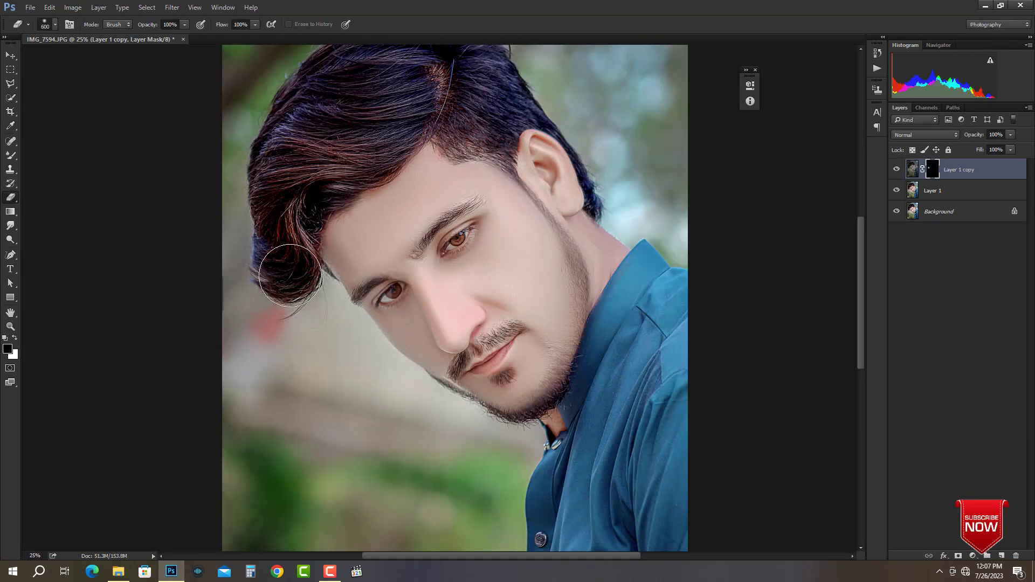
mouse_move(290, 275)
left_mouse_down()
mouse_move(285, 207)
mouse_move(300, 166)
left_mouse_up()
key("bracketright")
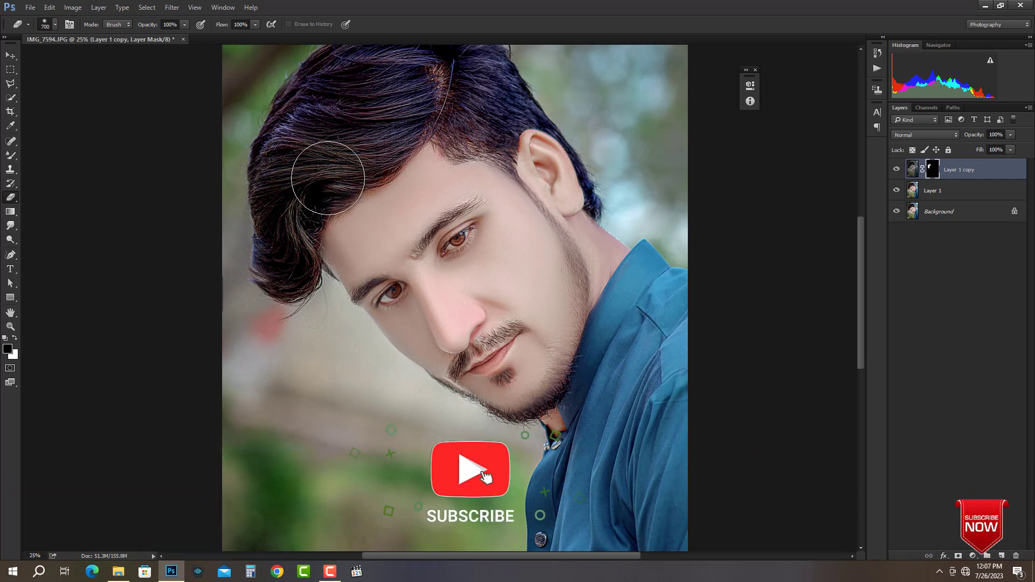
Step: Extend the darkening over the upper front hair on the mask with the Eraser at about size 900
key("space")
key("bracketright")
key("bracketright")
mouse_move(390, 111)
left_mouse_down()
mouse_move(369, 246)
mouse_move(394, 205)
left_mouse_up()
key("bracketright")
key("bracketleft")
key("bracketleft")
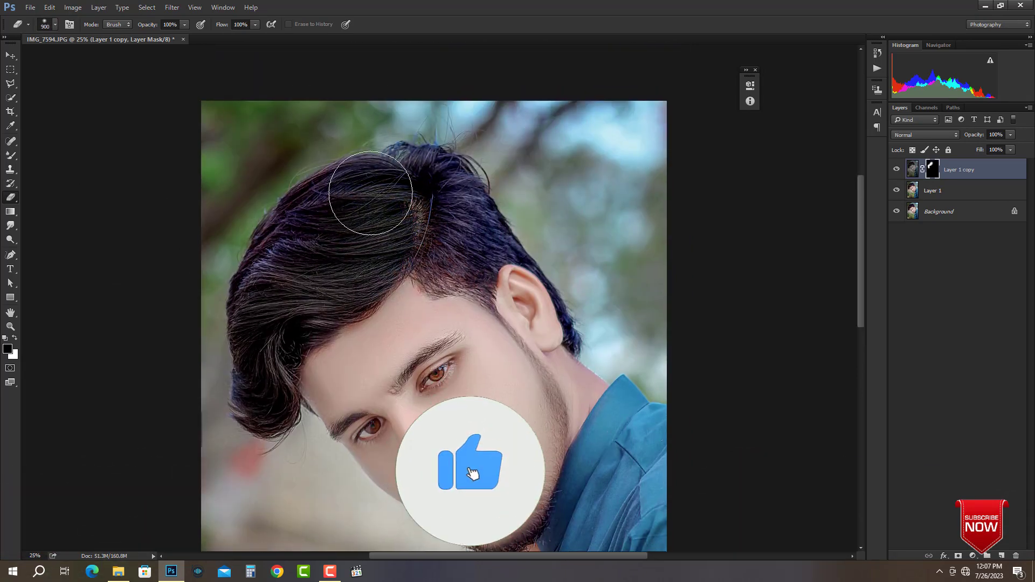
Step: Darken the hairline, crown and side hair on the mask with the Eraser at sizes of about 250 to 400
key("bracketleft")
key("bracketleft")
key("bracketleft")
key("bracketleft")
key("bracketleft")
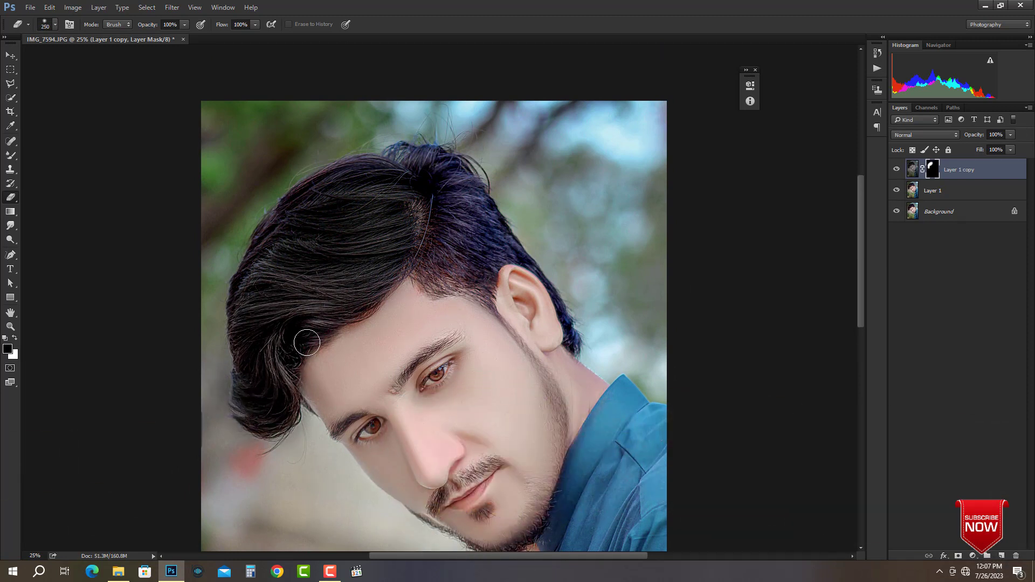
mouse_move(362, 301)
left_mouse_down()
mouse_move(394, 267)
mouse_move(475, 279)
mouse_move(483, 245)
mouse_move(508, 254)
mouse_move(465, 187)
mouse_move(439, 168)
mouse_move(395, 173)
left_mouse_up()
key("bracketright")
left_click_drag(449, 245, 459, 221)
left_click_drag(403, 180, 389, 180)
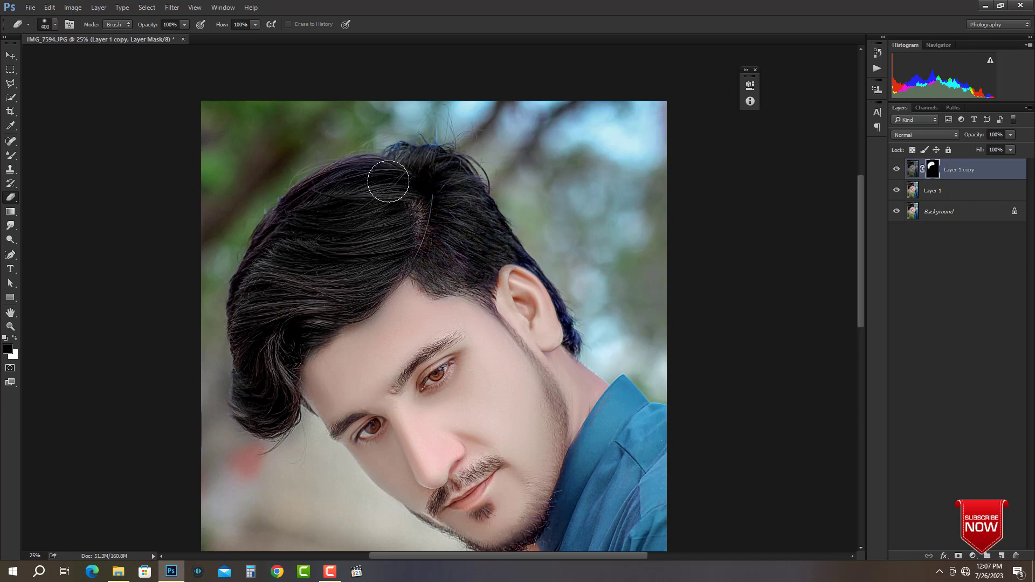
Step: Darken the hair behind the ear and the outer hair edges on the mask with a small Eraser of about 150 to 175
key("bracketleft")
key("bracketright")
key("bracketright")
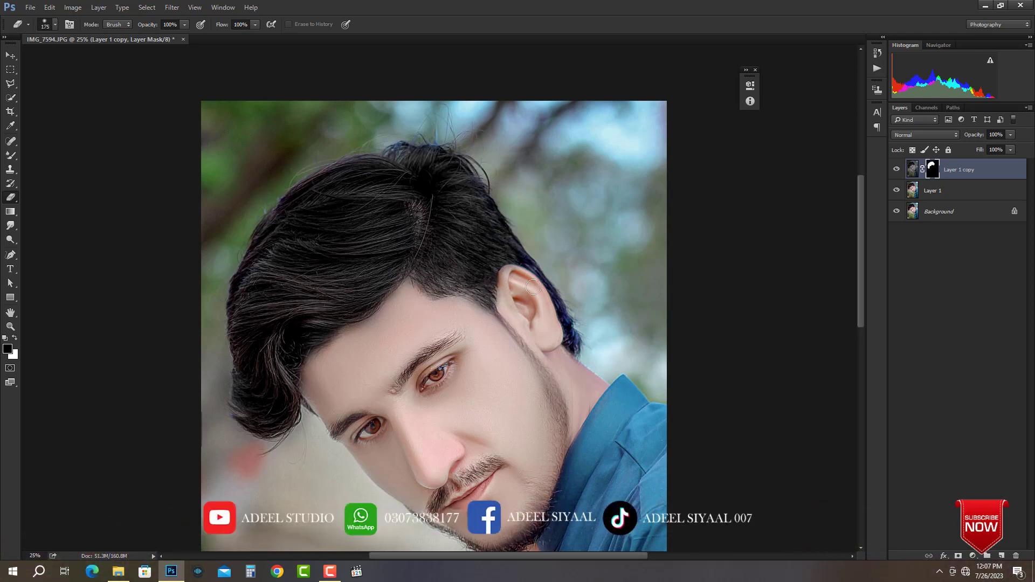
left_click_drag(572, 338, 564, 309)
key("bracketright")
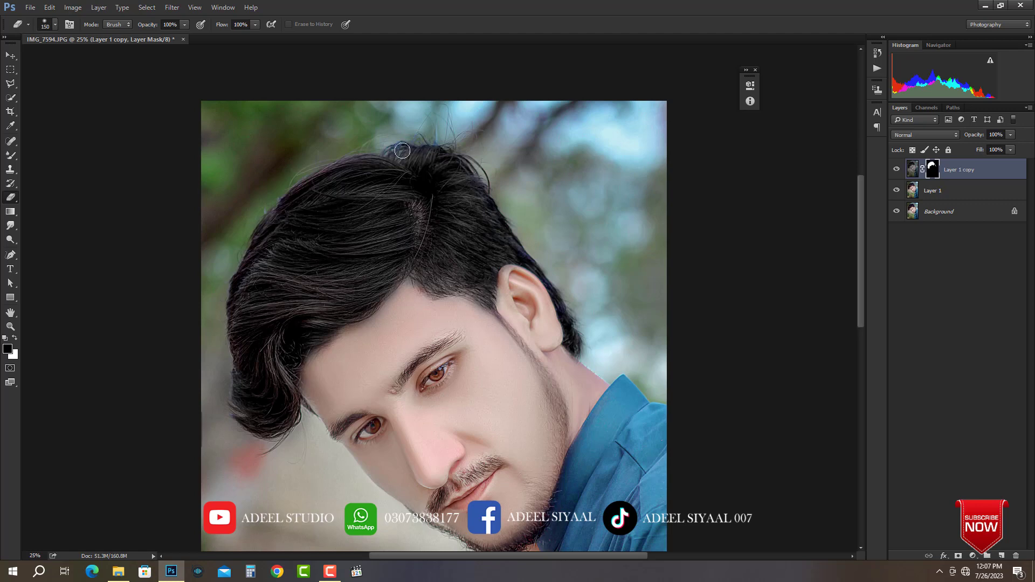
Step: Lower the opacity of the masked hair layer and merge all layers into the Background
key("ctrl+minus")
key("ctrl+minus")
key("ctrl+minus")
key("ctrl+plus")
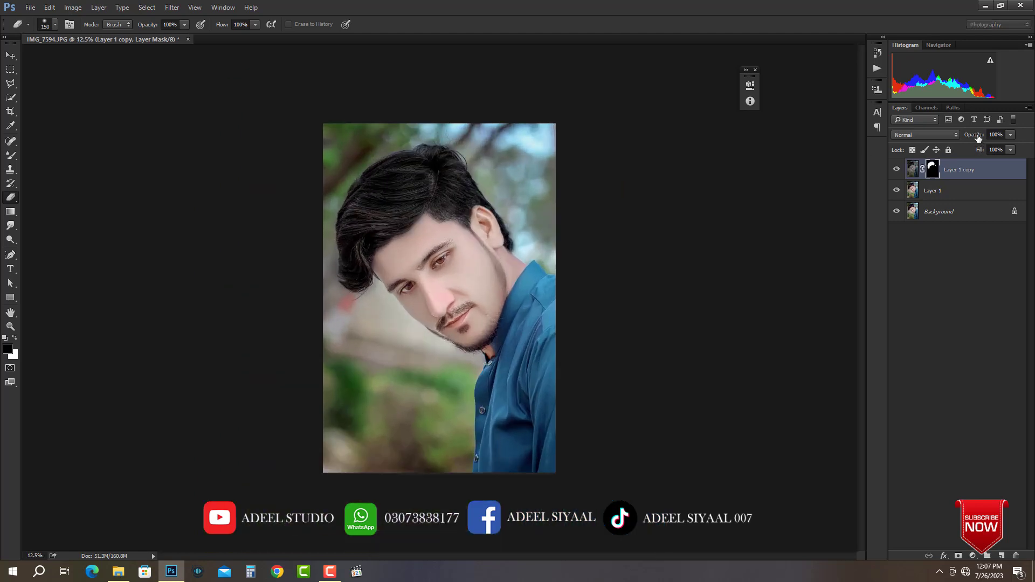
left_click_drag(978, 135, 23, 307)
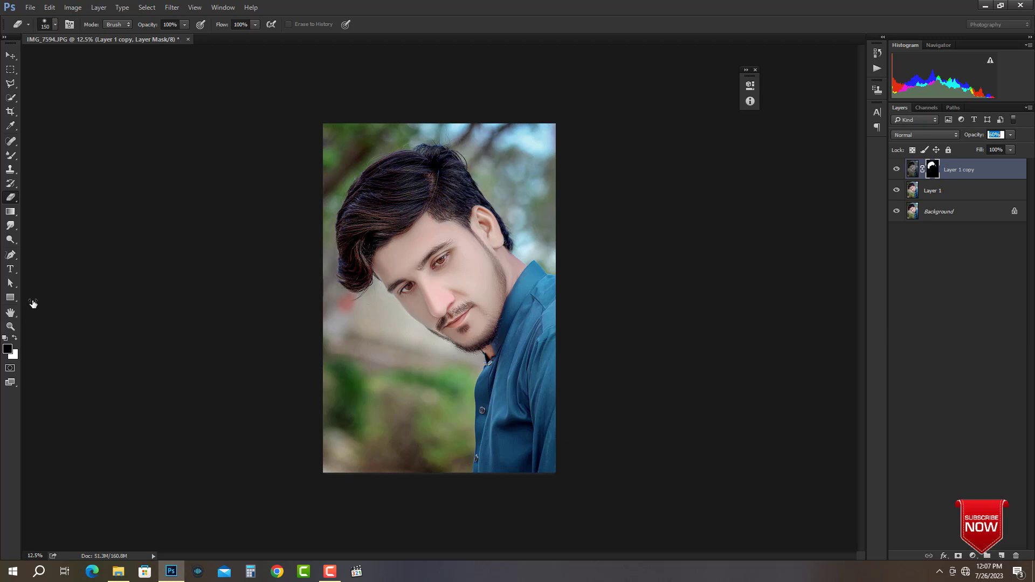
key("ctrl+plus")
key("ctrl+e")
key("ctrl+e")
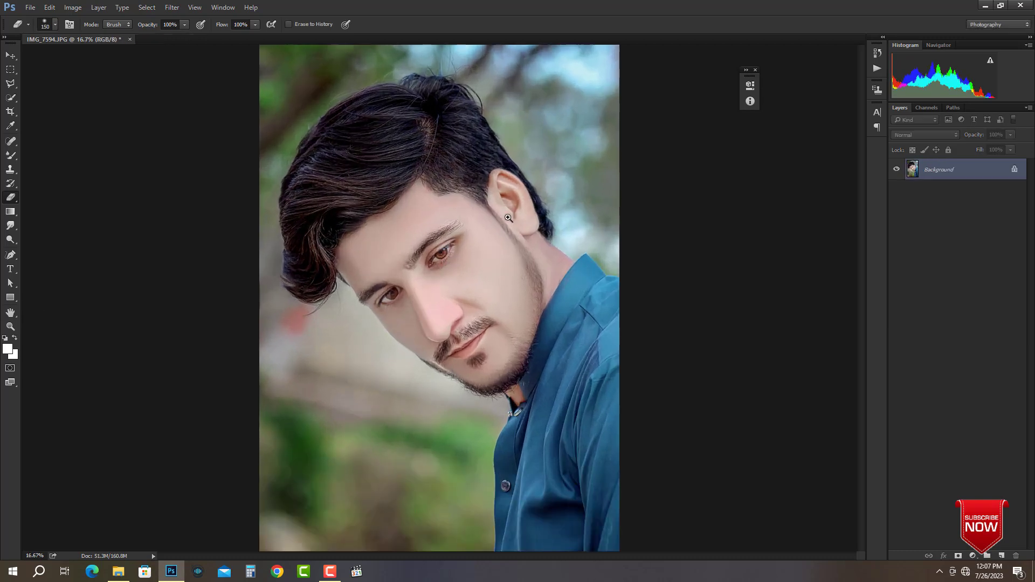
Step: Add a Selective Color adjustment, fine-tune the black amount of its Blacks, and merge it into the Background
left_click(507, 218, "ctrl")
left_click(972, 555)
left_click(954, 558)
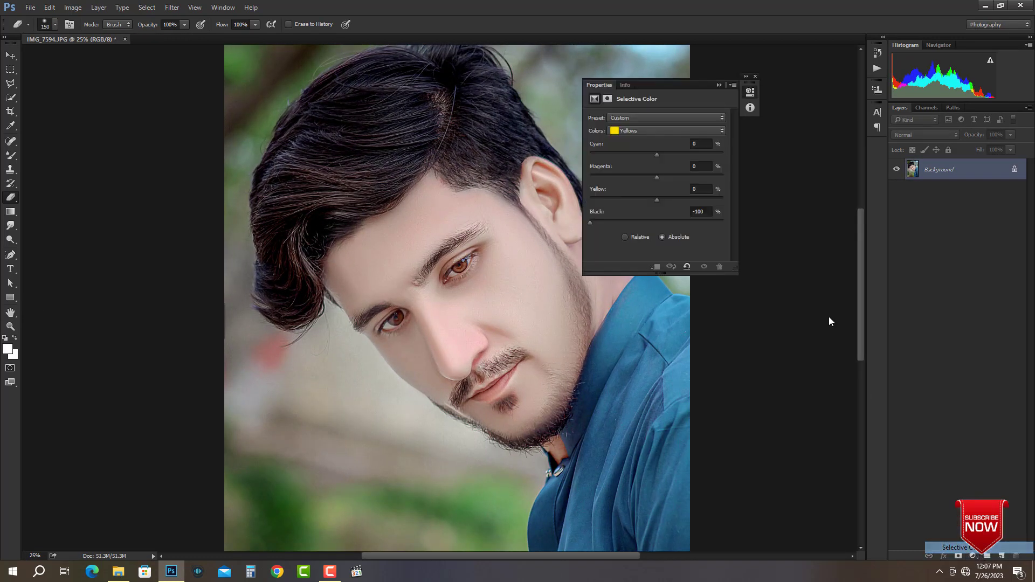
left_click(666, 131)
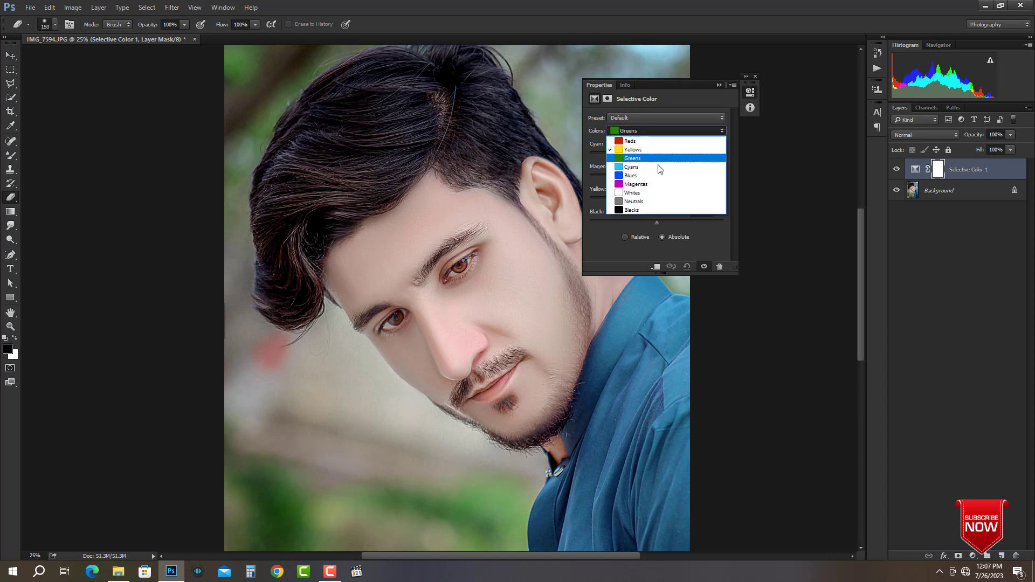
left_click(646, 210)
left_click(658, 220)
left_click_drag(659, 221, 658, 220)
scroll(542, 260, "up", 1)
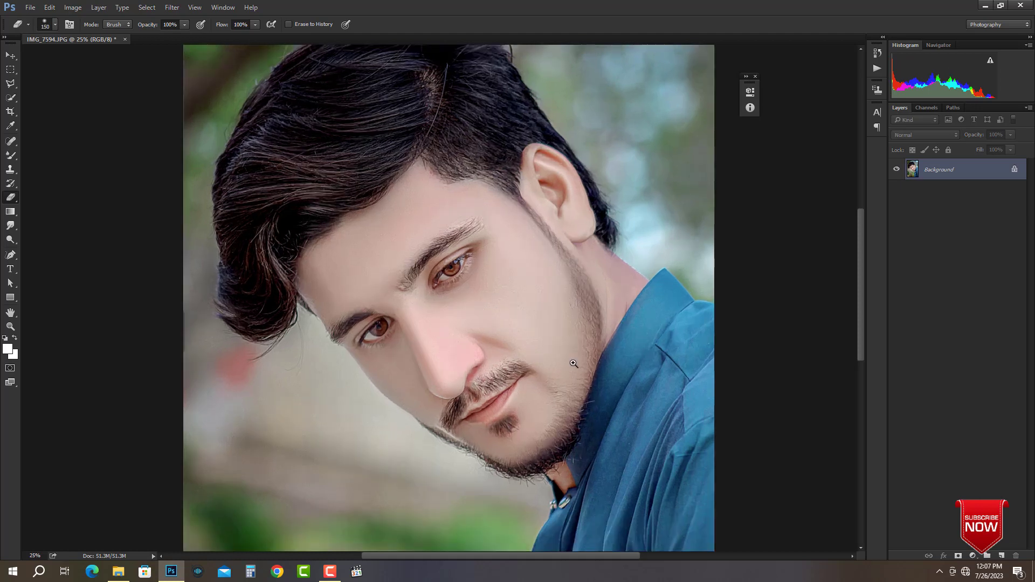
Step: Duplicate the Background and smooth the cheek skin with the Smudge tool at 20% strength, enlarging the brush to about 400
key("r")
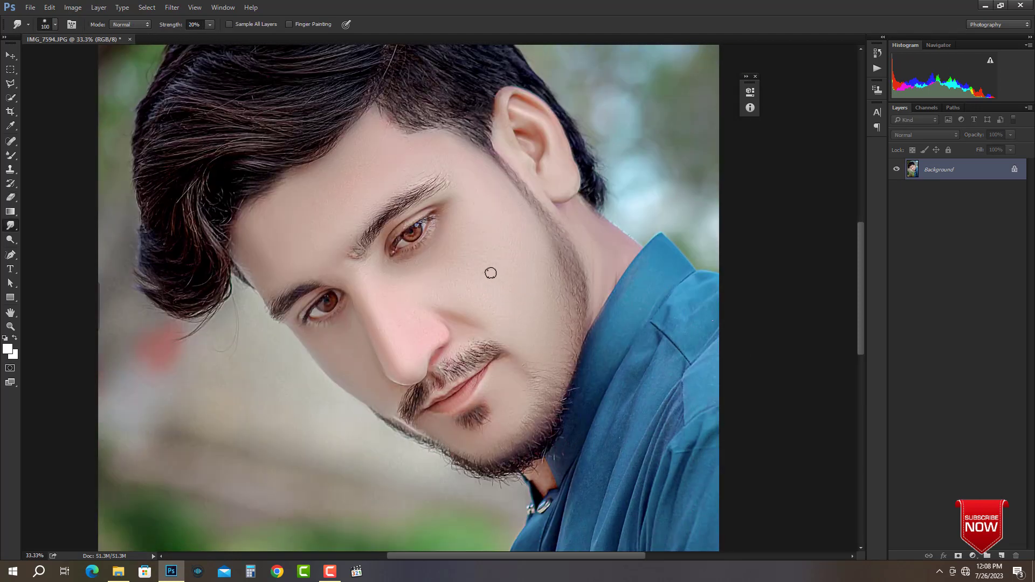
key("bracketright")
scroll(493, 283, "up", 1)
key("ctrl+j")
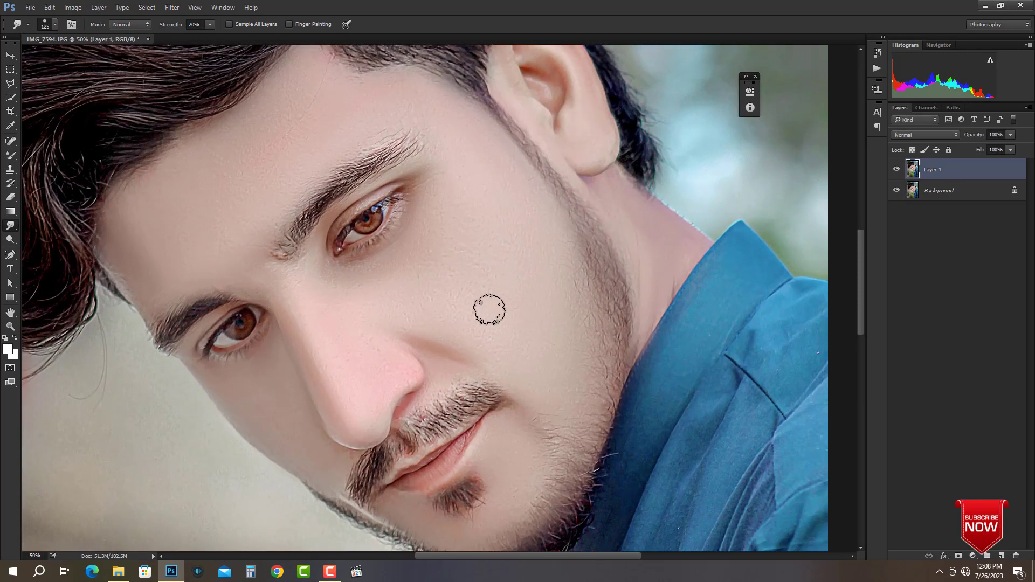
key("bracketright")
key("bracketright")
key("bracketright")
key("bracketright")
key("bracketright")
key("bracketright")
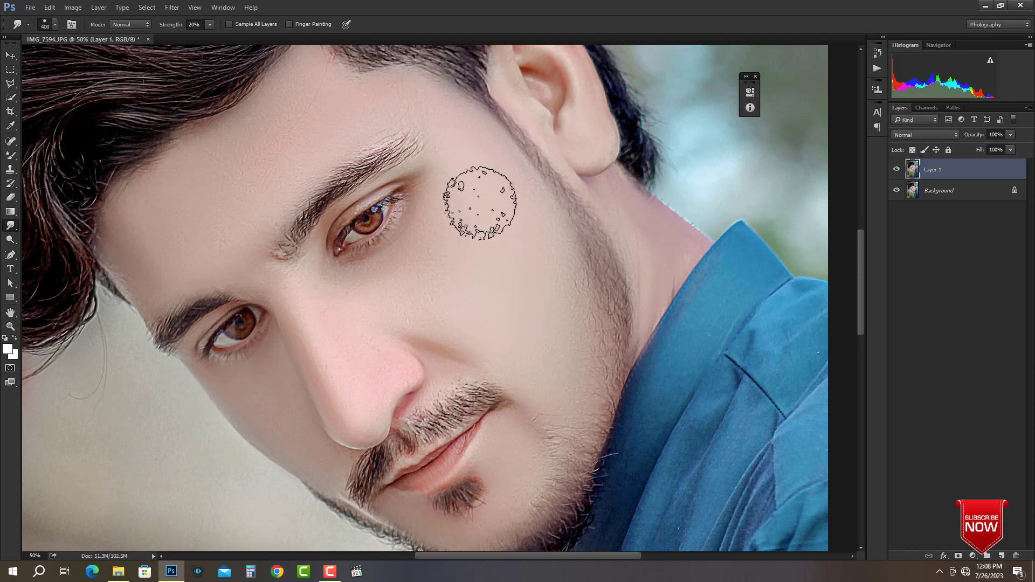
Step: Smooth the nose and forehead skin with the Smudge tool, varying the brush size between about 300 and 500
key("bracketleft")
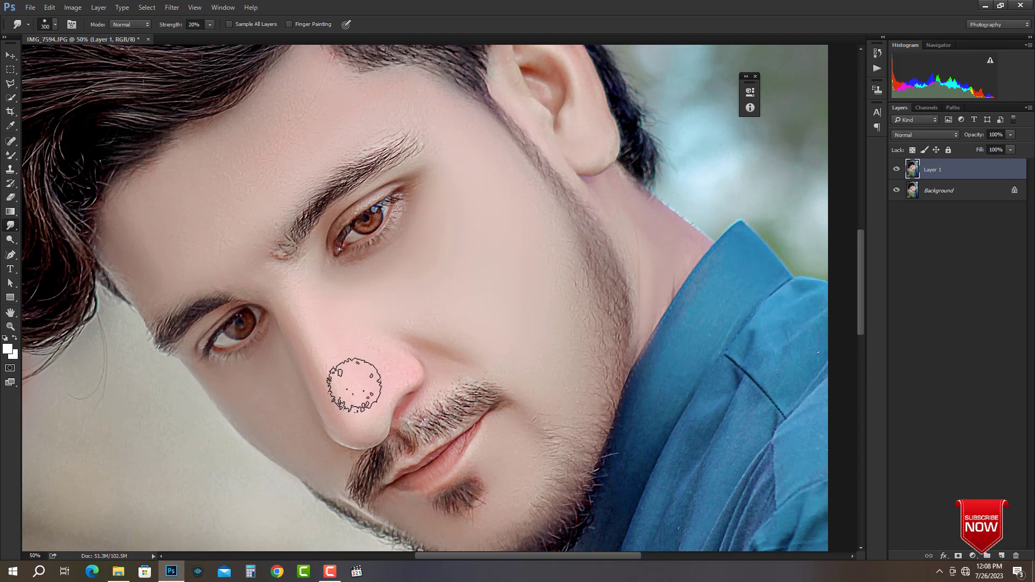
key("bracketright")
key("bracketright")
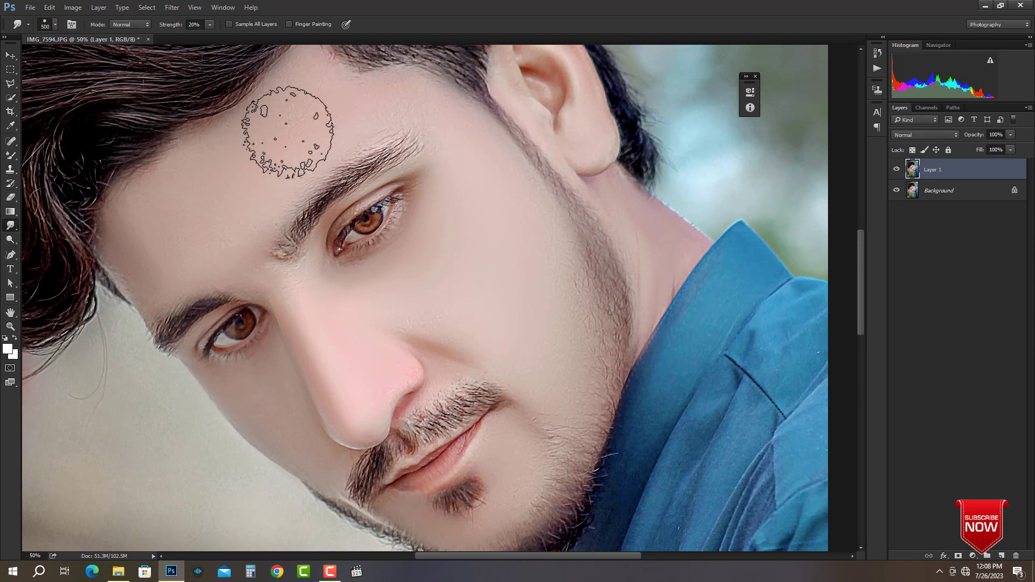
key("bracketleft")
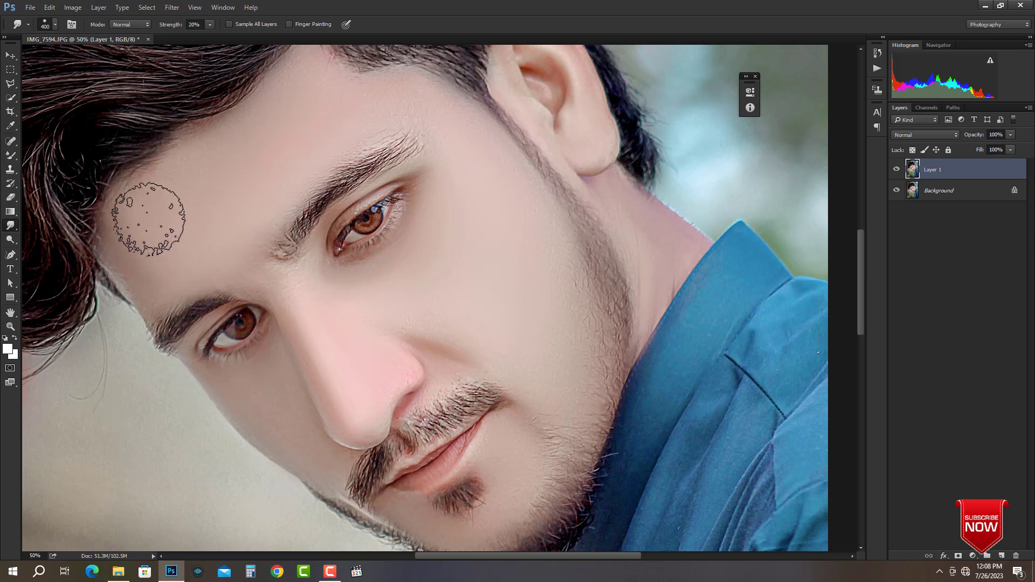
key("bracketleft")
key("bracketleft")
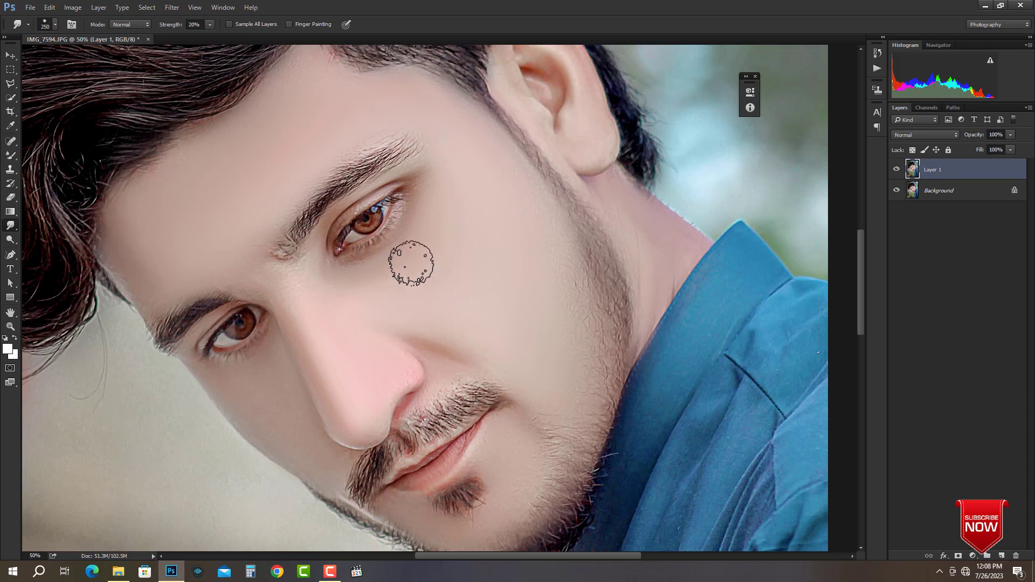
Step: Smudge the skin under the eyes and along the nose bridge smooth with a brush of about 250
key("bracketleft")
key("bracketleft")
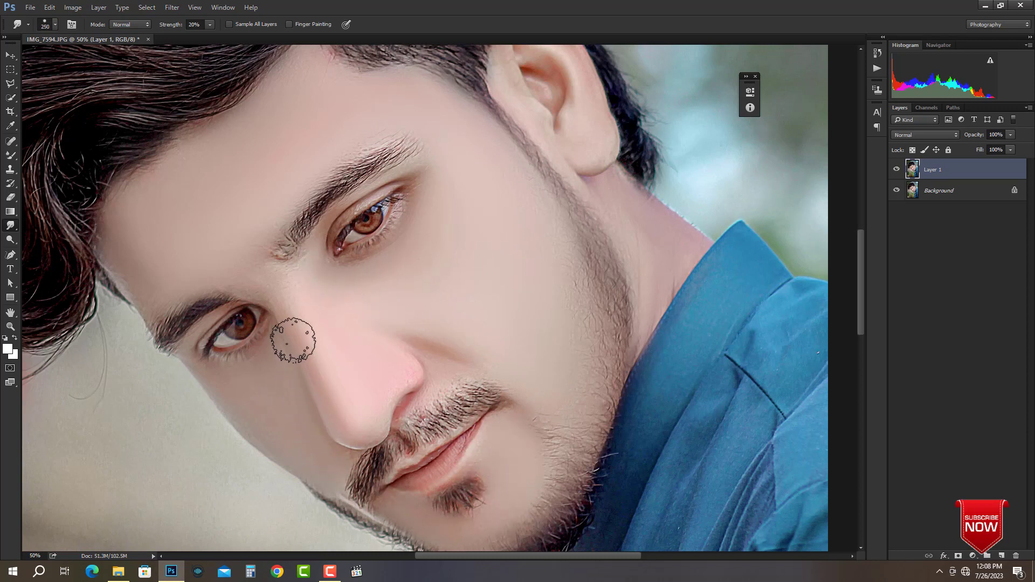
key("bracketright")
key("bracketleft")
key("bracketright")
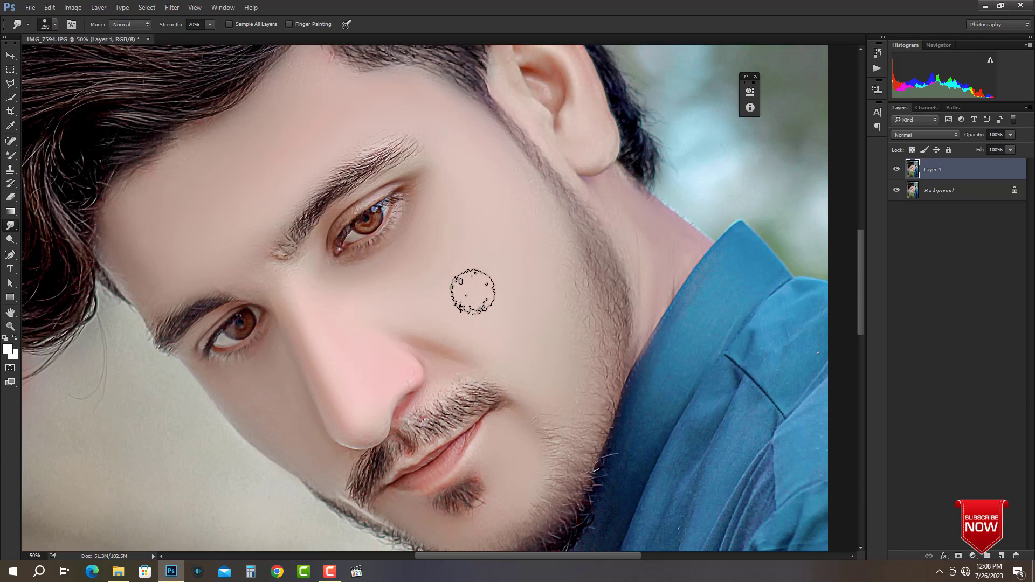
Step: Smooth the neck skin with a Smudge brush of about 200 and merge Layer 1 into the Background
key("bracketright")
key("bracketright")
left_click(474, 248, "alt")
left_click(474, 248, "alt")
left_click(475, 248, "alt")
left_click(525, 281, "alt")
left_click(509, 266, "ctrl")
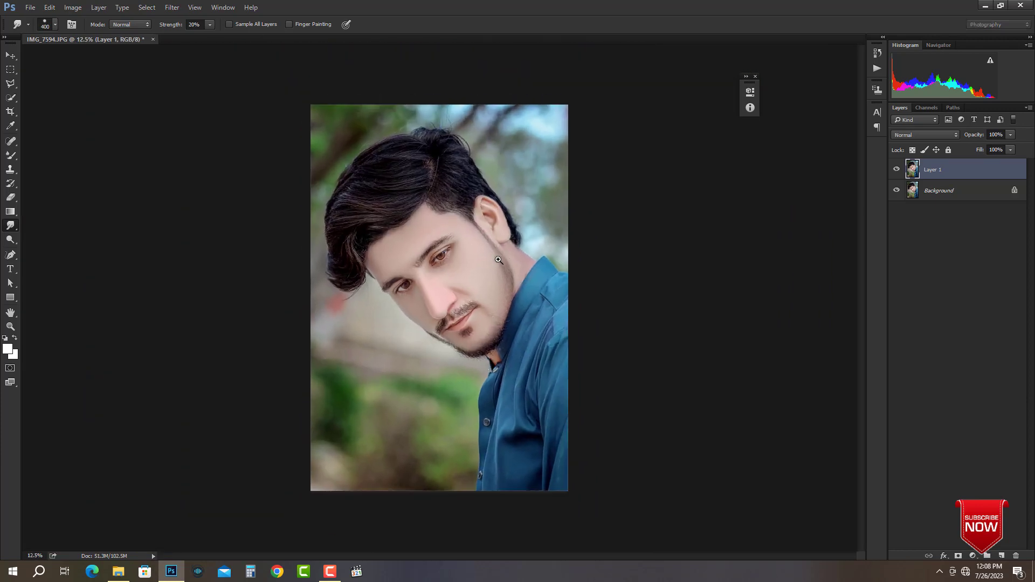
left_click(507, 263, "ctrl")
key("bracketleft")
key("bracketleft")
key("bracketleft")
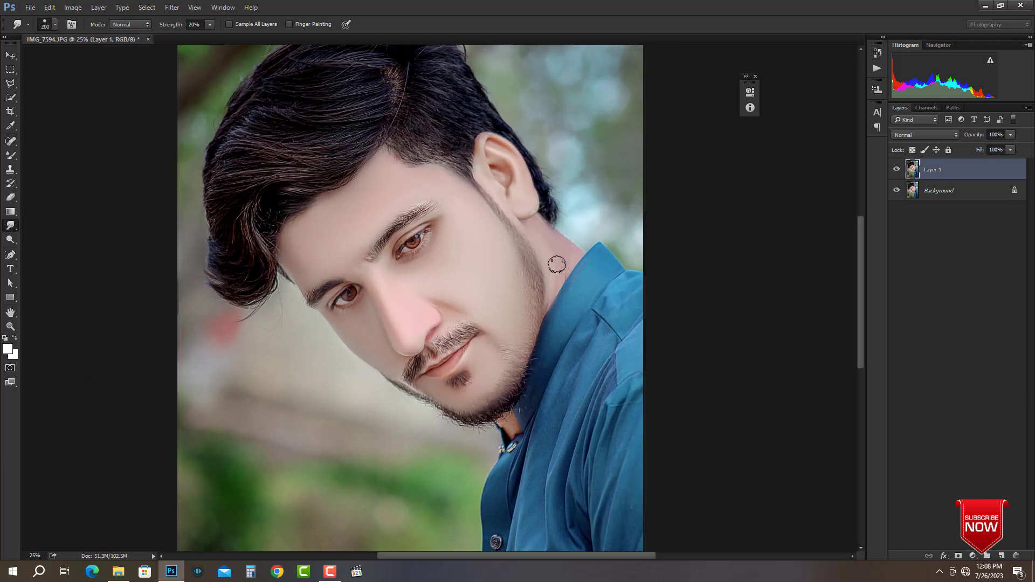
left_click(366, 308, "alt")
left_click(527, 232, "alt")
key("ctrl+e")
Step: Deepen the photo's shadows with Levels by raising the RGB black input level to about 6
left_click(492, 252, "ctrl")
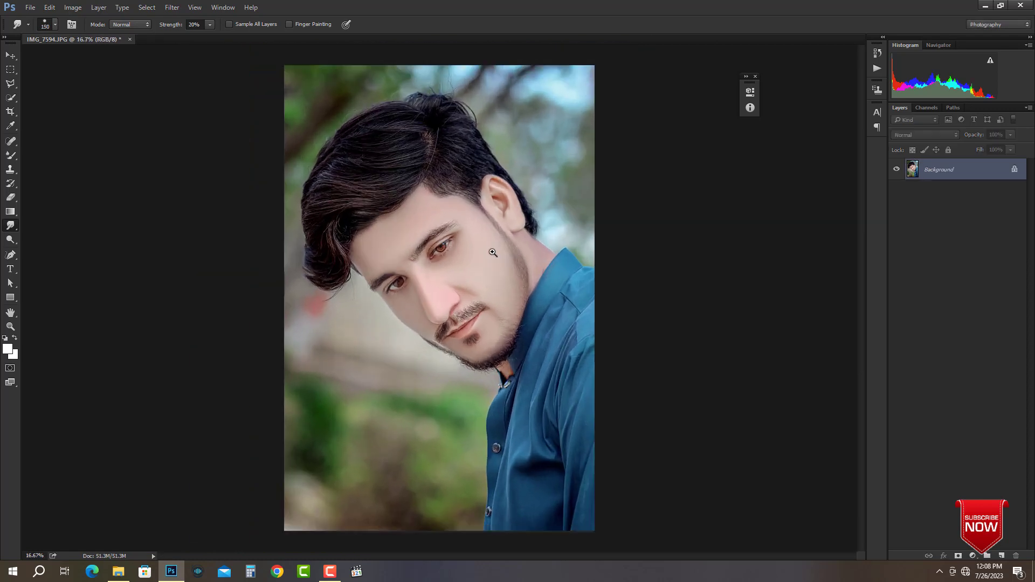
left_click(492, 253, "ctrl")
left_click(488, 262, "ctrl")
key("ctrl+l")
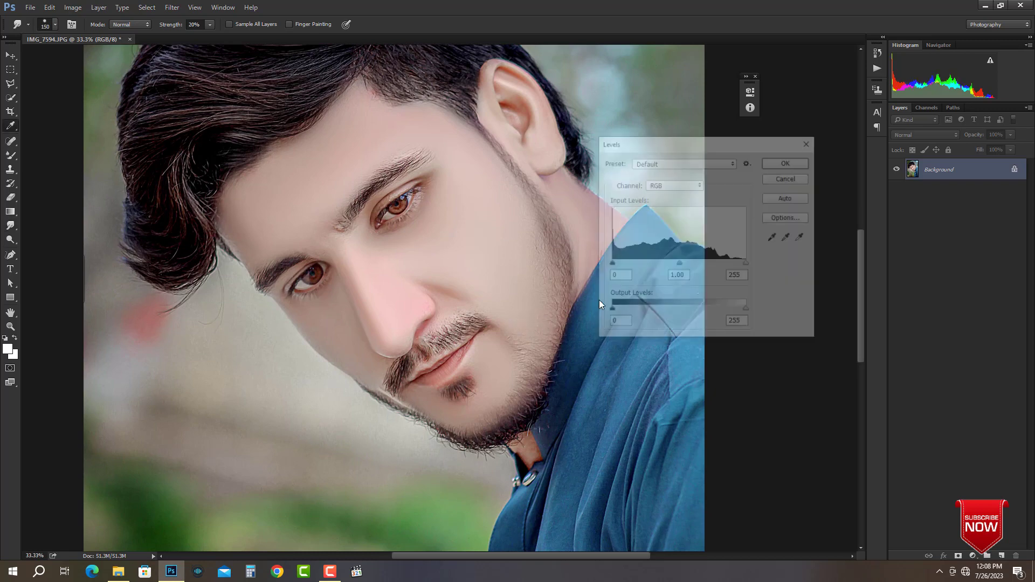
left_click_drag(613, 264, 614, 266)
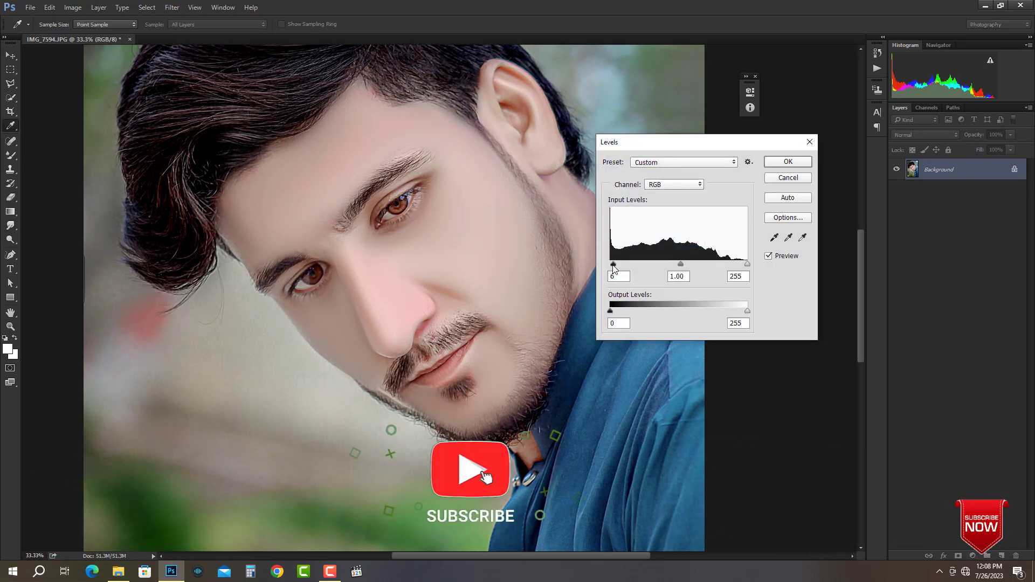
key("Return")
Step: Duplicate the Background and apply Surface Blur with a 24-pixel radius, fine-tuning its threshold
left_click(376, 300, "alt")
left_click(375, 300, "alt")
left_click(512, 222, "ctrl")
key("ctrl+j")
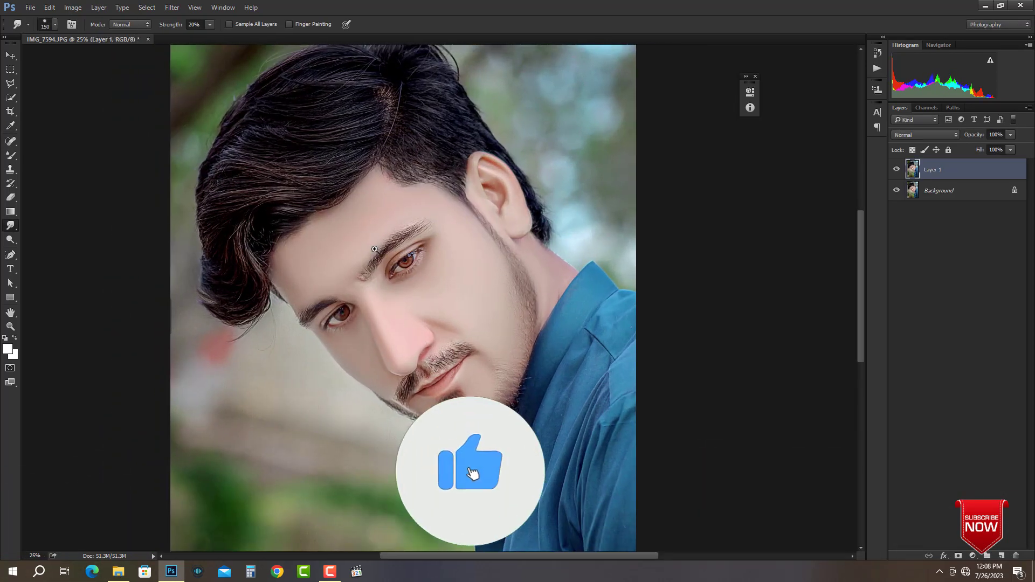
left_click(370, 263, "alt")
key("ctrl+alt+f")
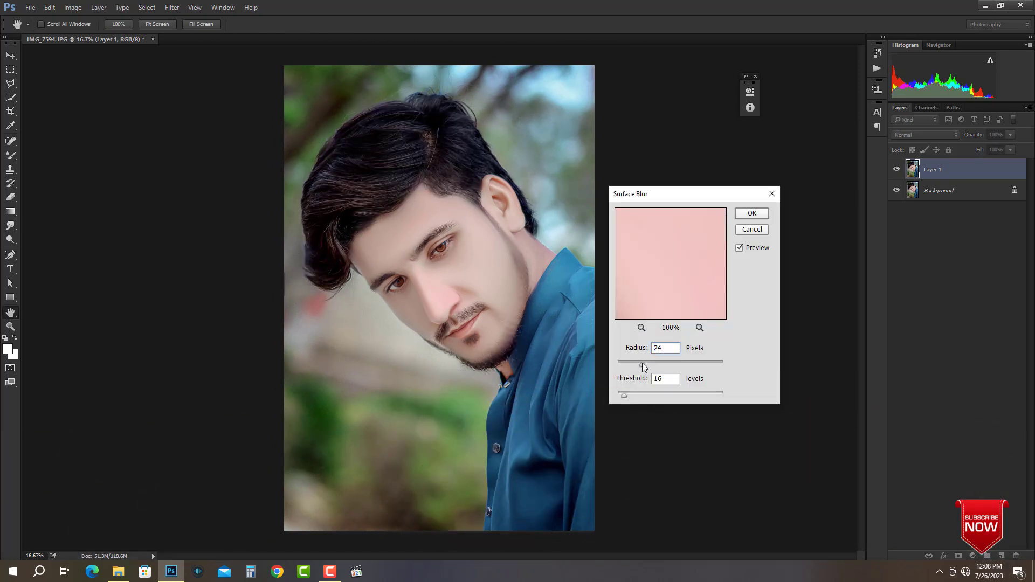
left_click_drag(623, 396, 625, 396)
key("Return")
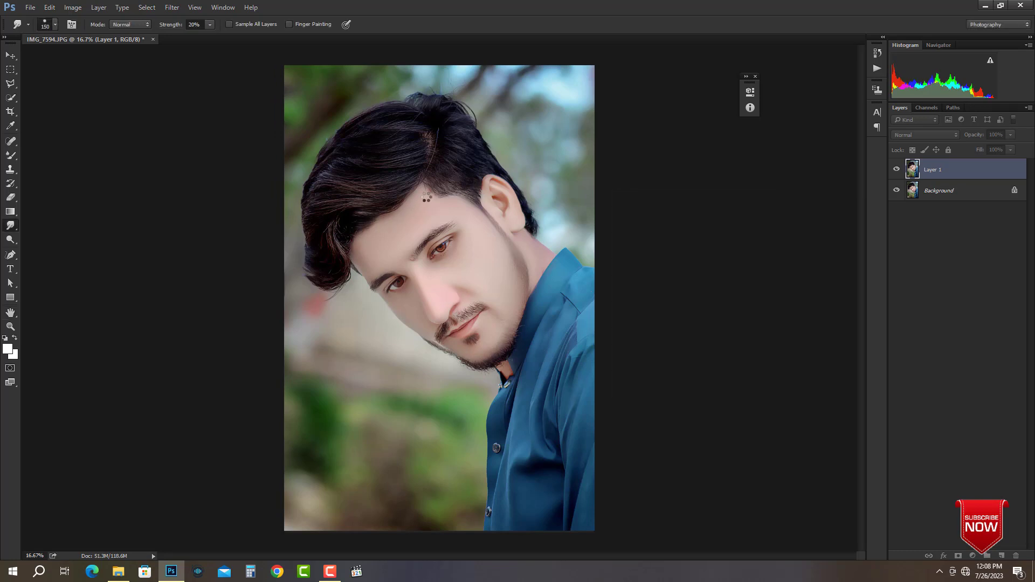
Step: Erase the blurred layer over the face with a large Eraser of about 700 to 800 at 100% opacity
scroll(423, 210, "up", 1)
left_click_drag(538, 288, 474, 205)
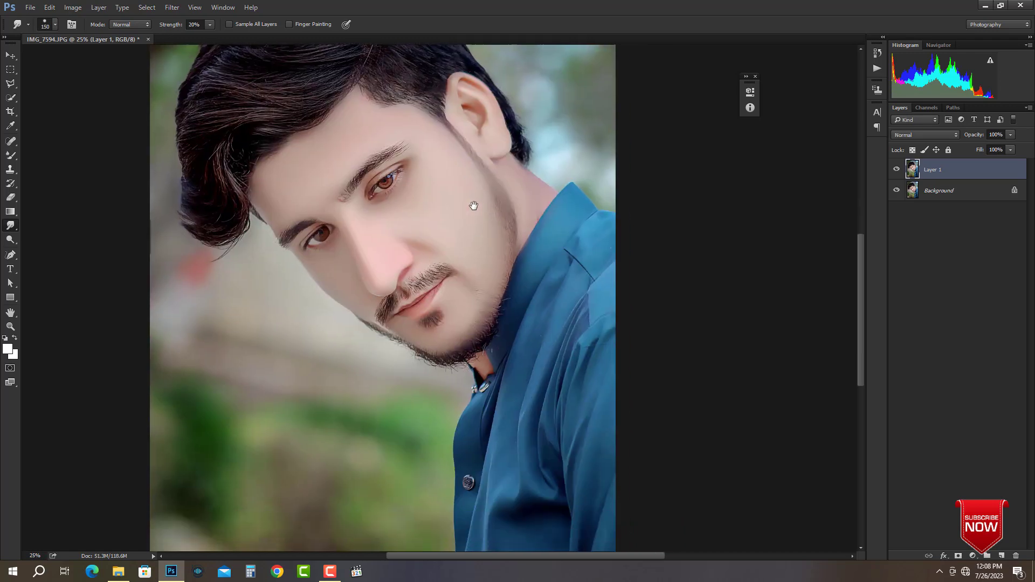
scroll(426, 224, "up", 2)
left_click(14, 198)
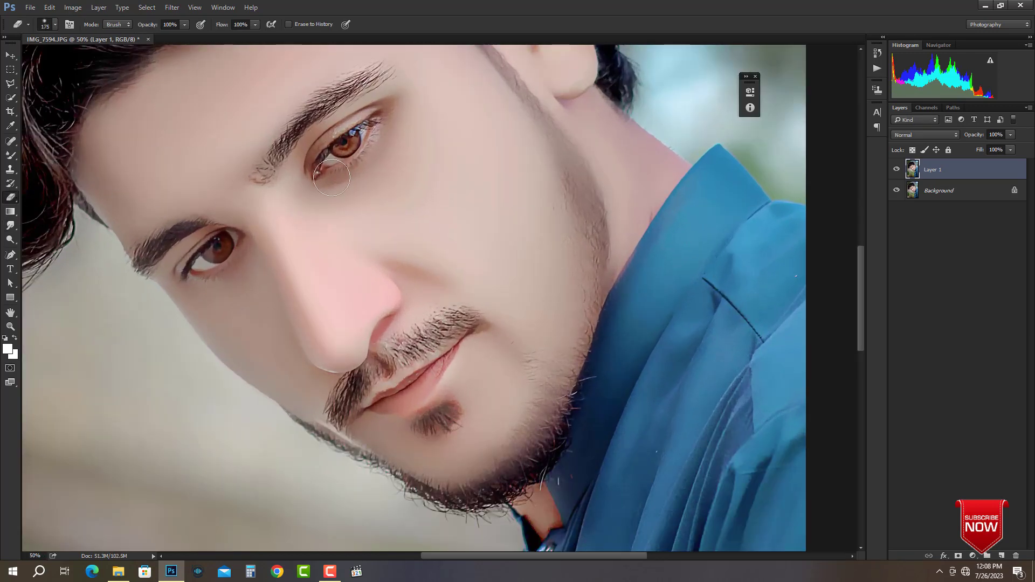
key("bracketright")
key("bracketright")
key("bracketright")
key("bracketright")
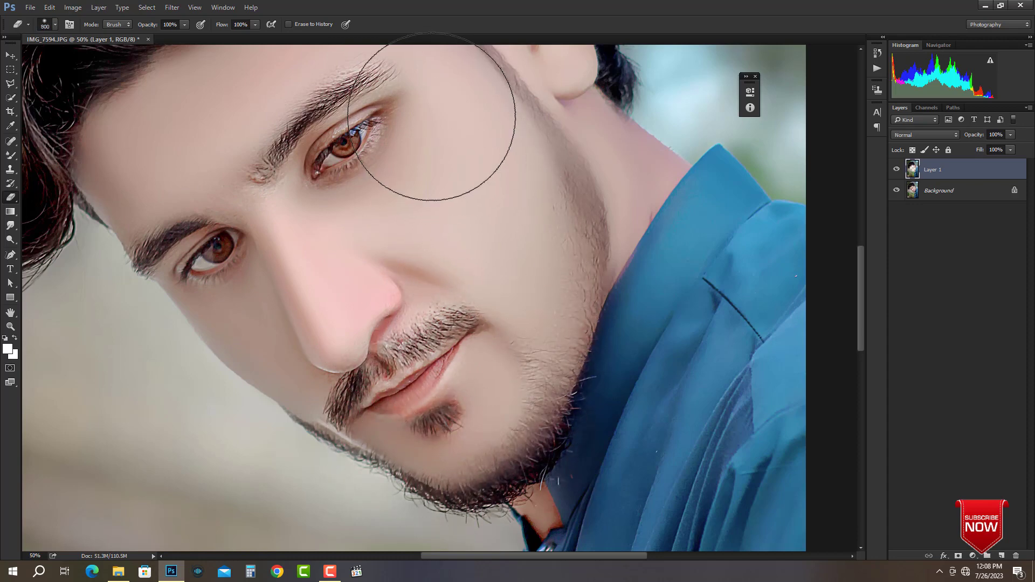
left_click_drag(539, 209, 581, 316)
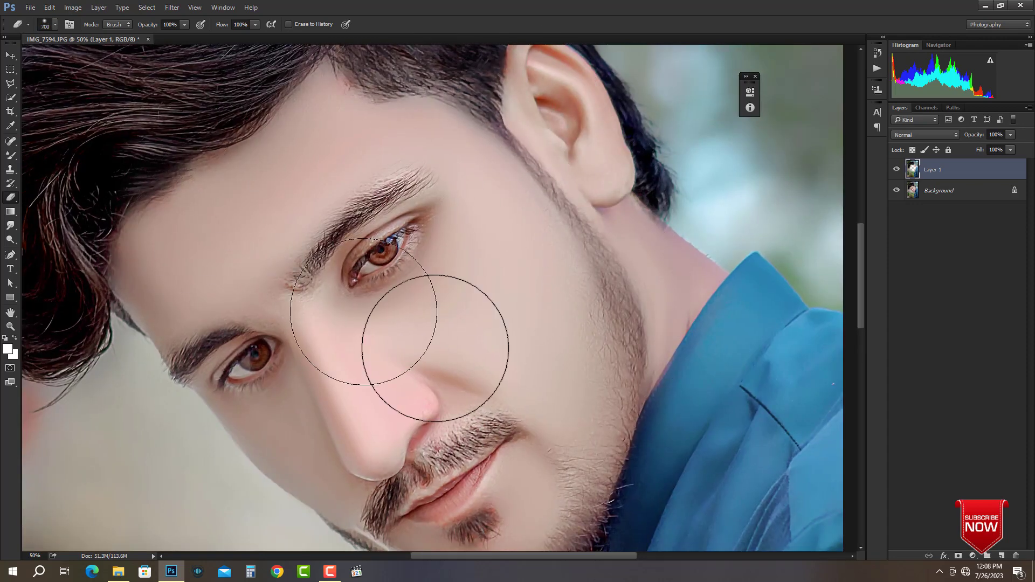
Step: Merge the partly erased blur layer into the Background
key("ctrl+minus")
key("ctrl+minus")
key("ctrl+minus")
key("ctrl+minus")
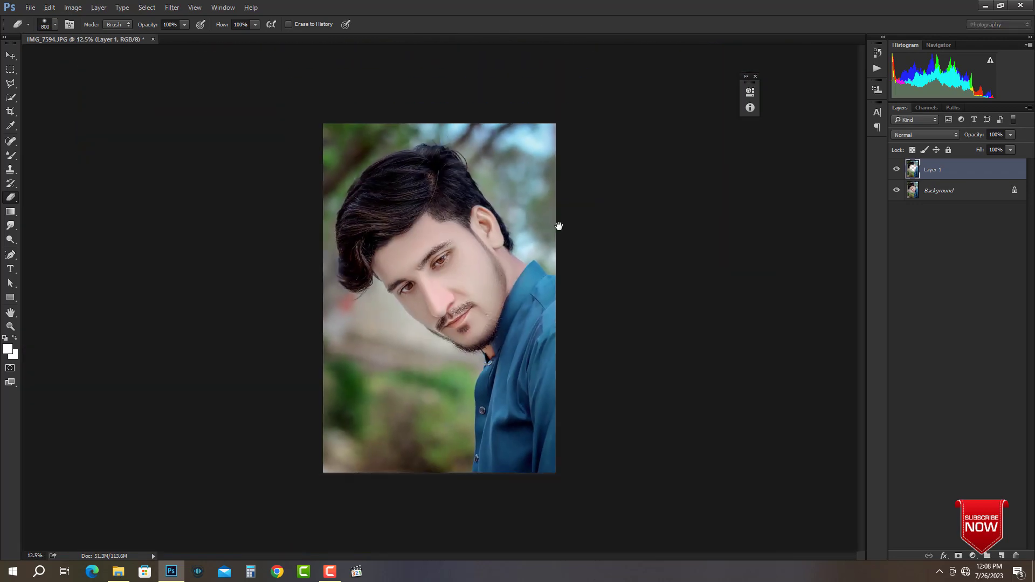
key("ctrl+e")
Step: Brighten the irises with the Dodge tool set to Shadows at 23% exposure and a brush of about 45
key("ctrl+plus")
key("o")
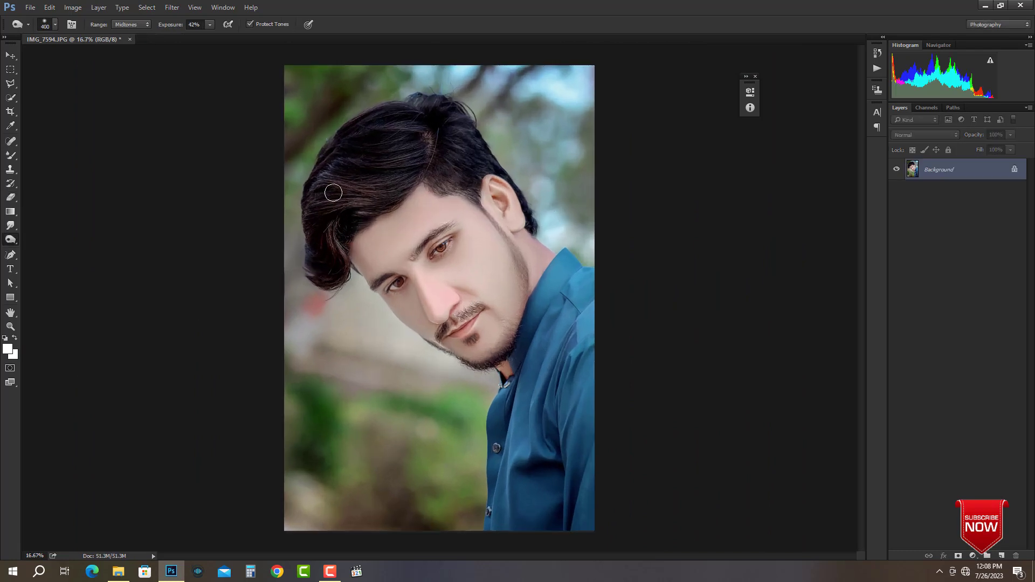
key("bracketleft")
scroll(398, 283, "up", 3)
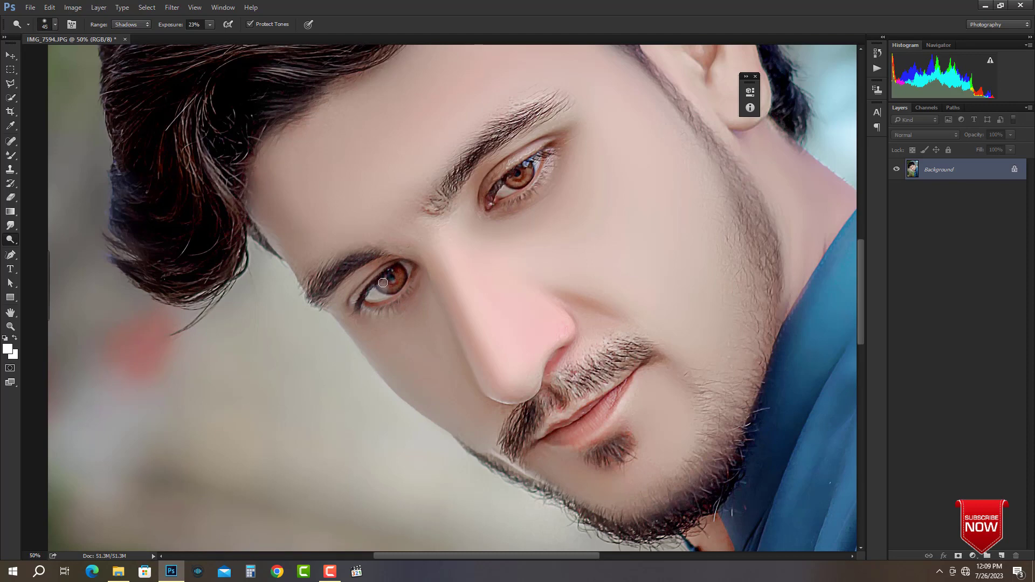
scroll(396, 266, "down", 4)
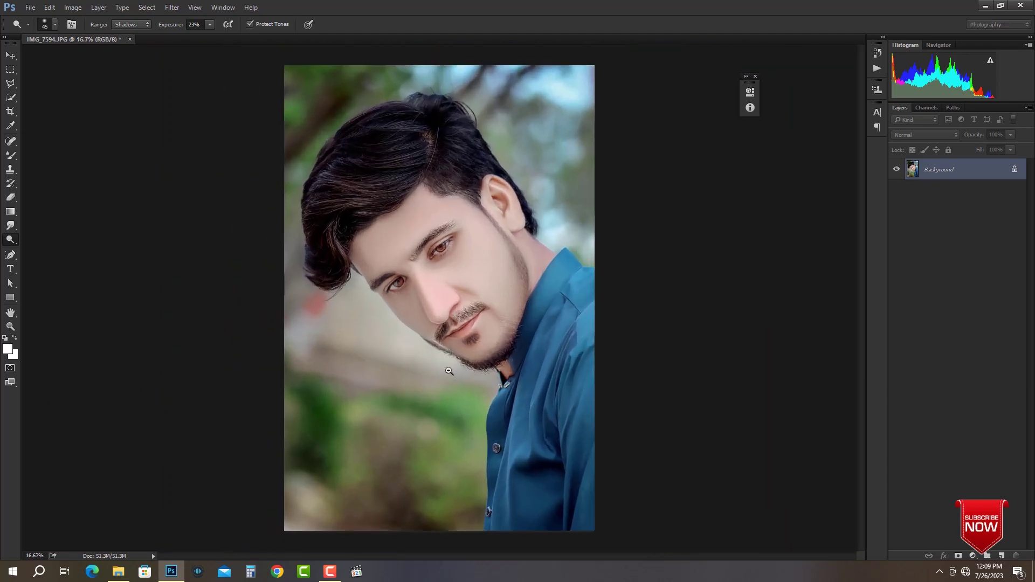
Step: Select the whole canvas, add a centered 10 px white stroke around it, and deselect
scroll(432, 220, "up", 1)
left_click(10, 70)
key("ctrl+a")
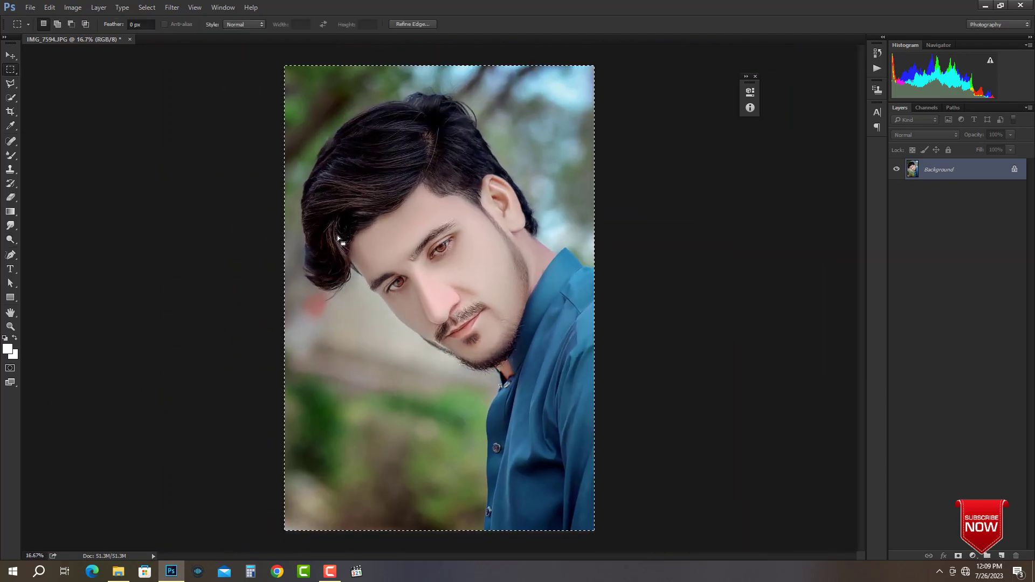
left_click(379, 404)
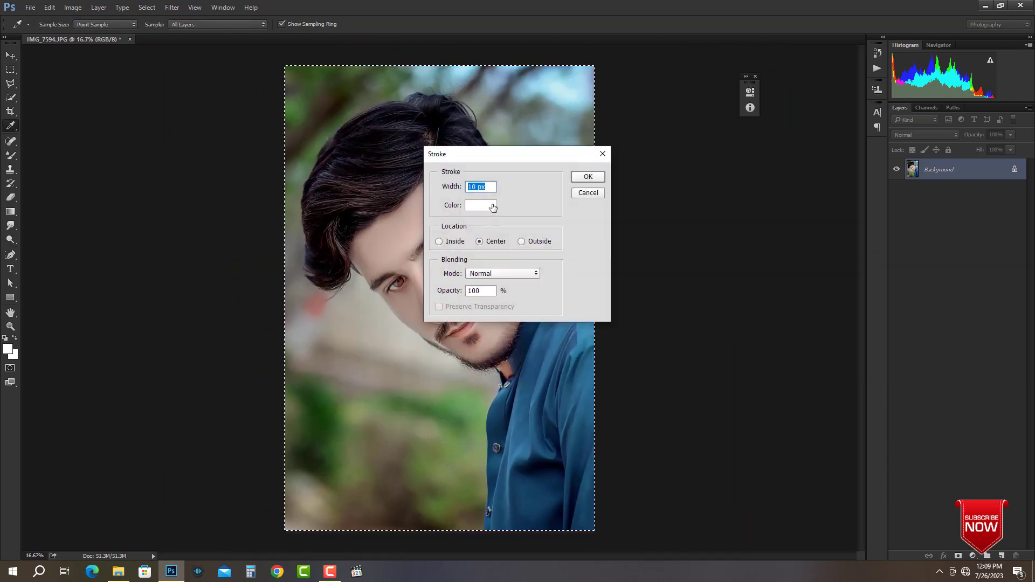
key("Return")
key("ctrl+d")
scroll(386, 163, "up", 1)
scroll(474, 258, "down", 2)
scroll(485, 267, "up", 1)
scroll(496, 286, "down", 1)
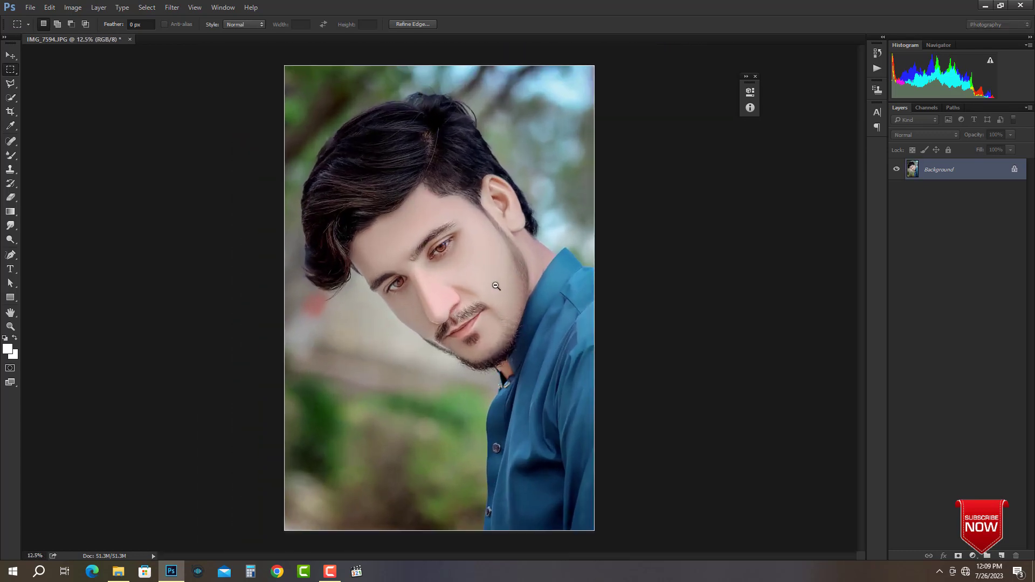
Step: Set the foreground color to black and stamp the signature logo brush at size 400 in the photo's upper-right corner
key("ctrl+a")
scroll(495, 285, "up", 1)
right_click(10, 156)
left_click(66, 156)
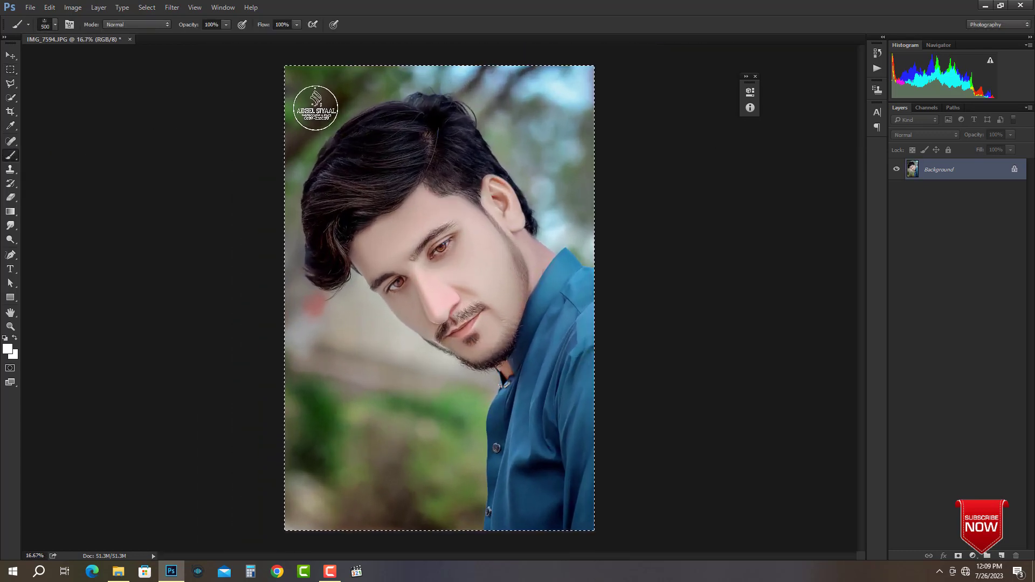
left_click(7, 350)
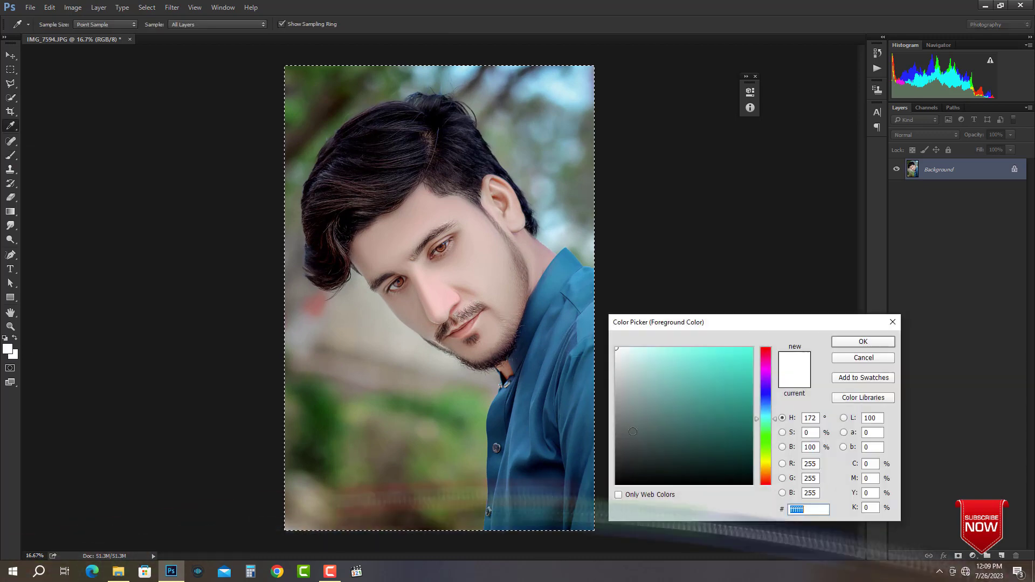
left_click(723, 490)
key("Return")
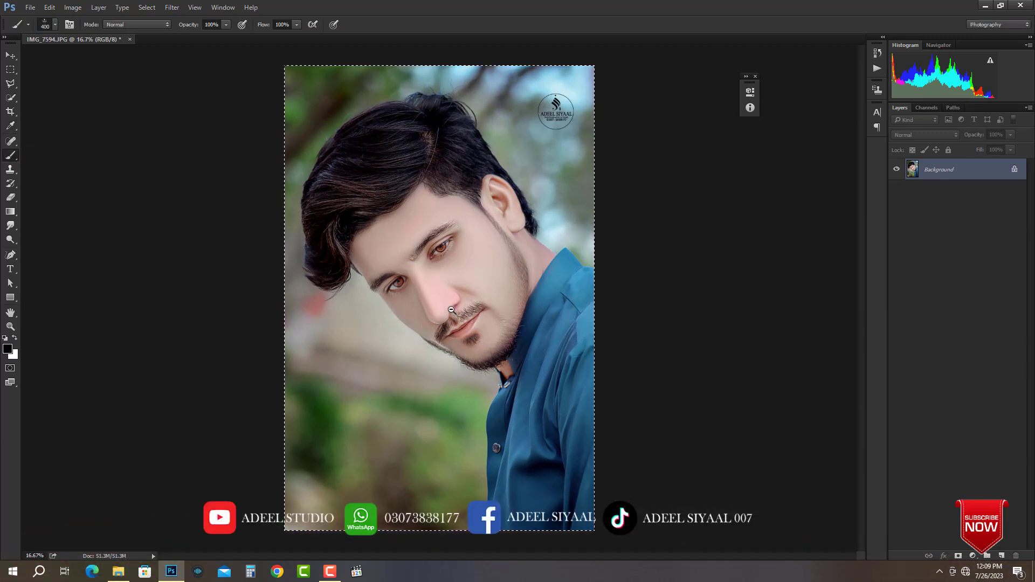
left_click(130, 40)
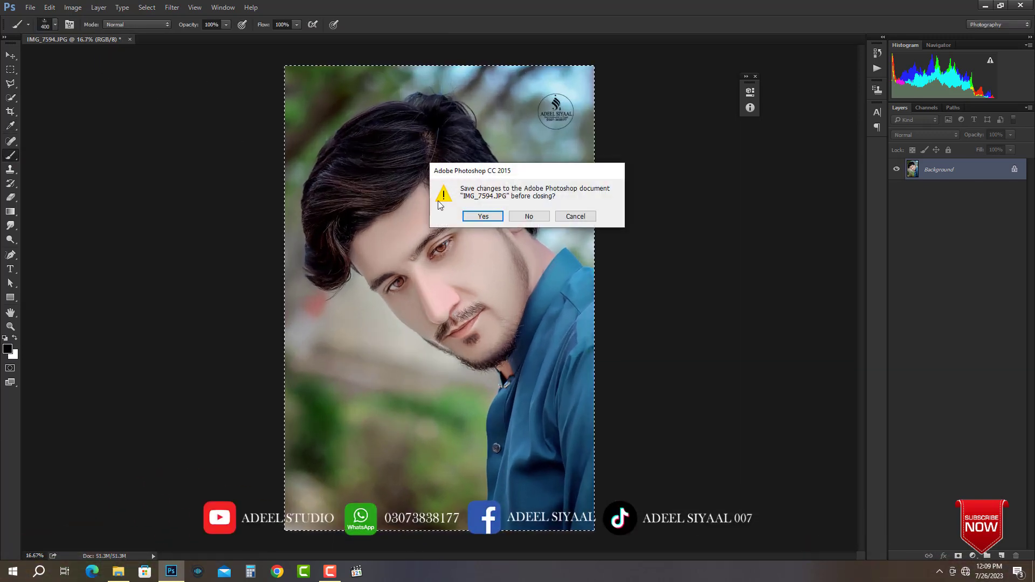
left_click(476, 216)
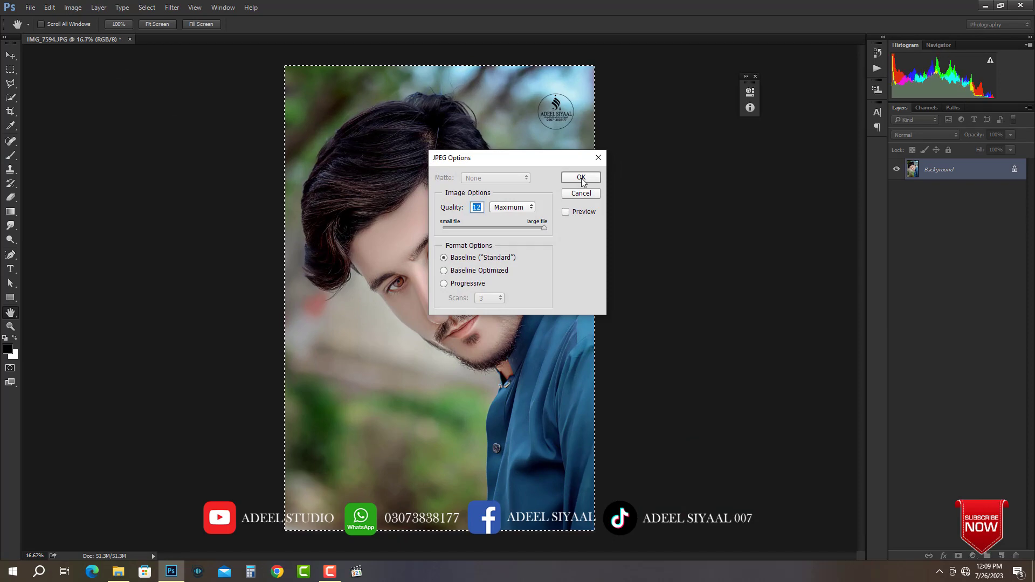
left_click(585, 194)
Step: Save a JPEG copy named fhfghfg in the WhatsApp Documents folder at quality 12 (Maximum), Baseline ("Standard")
key("ctrl+alt+s")
type("fhfghfg")
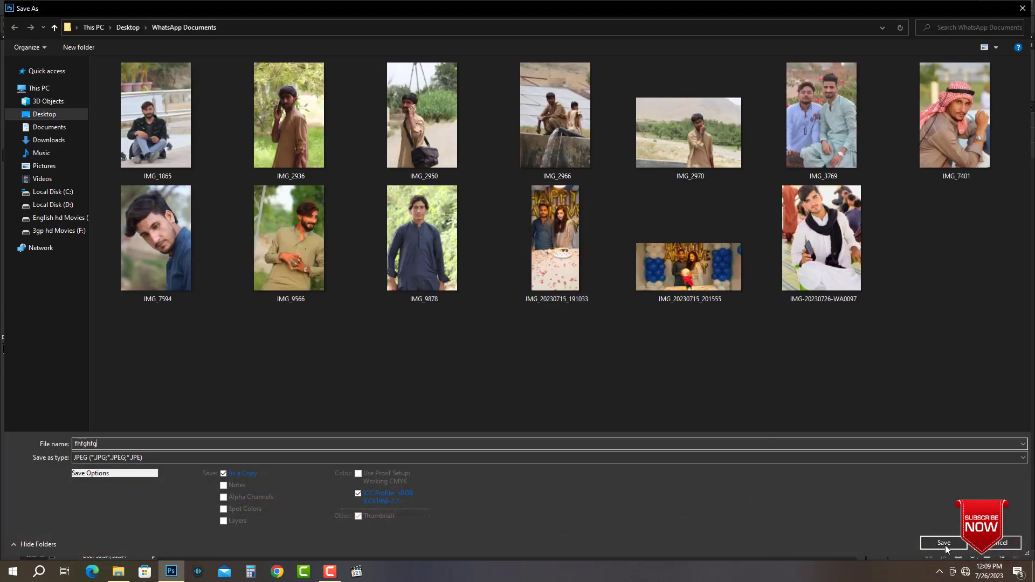
left_click(945, 544)
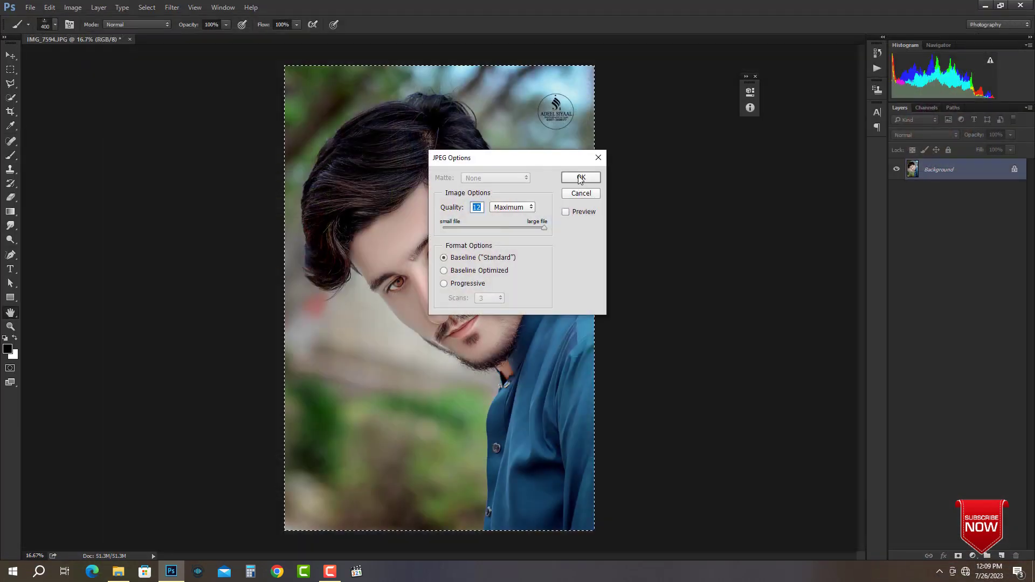
left_click(580, 179)
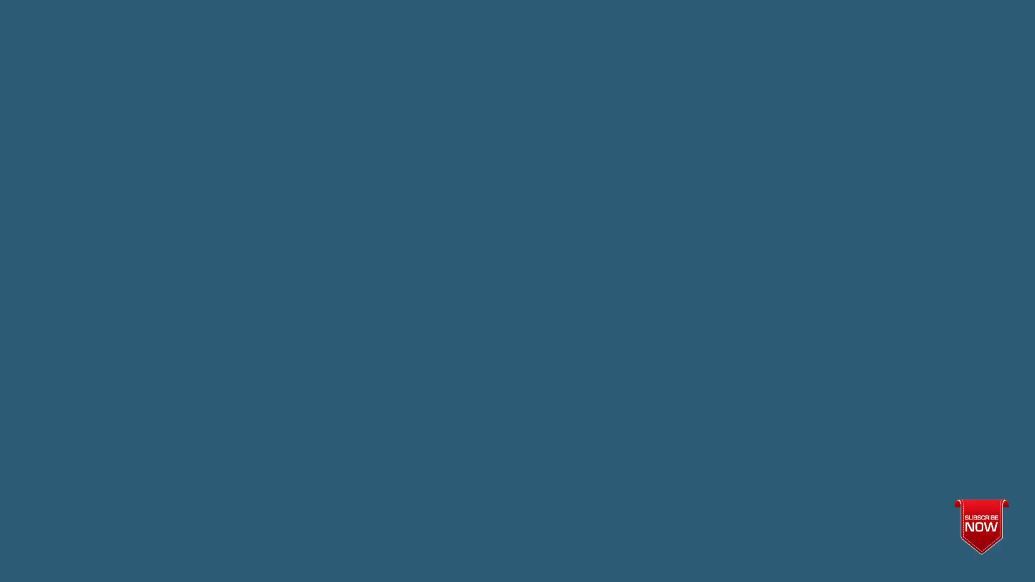